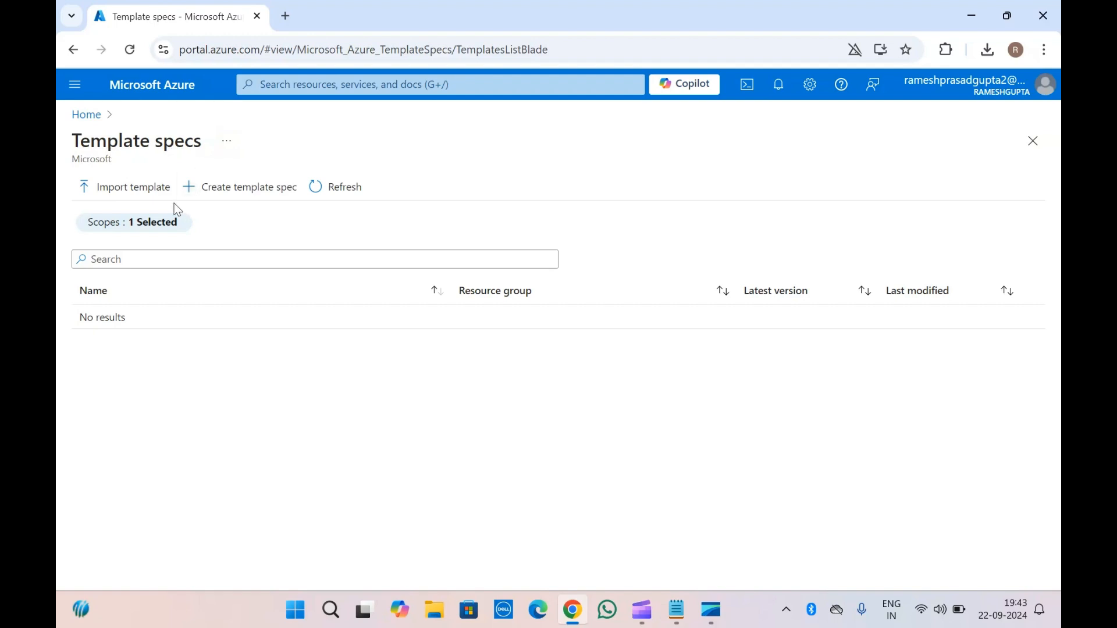
View the Templates service from the portal home page and return home.
click(89, 116)
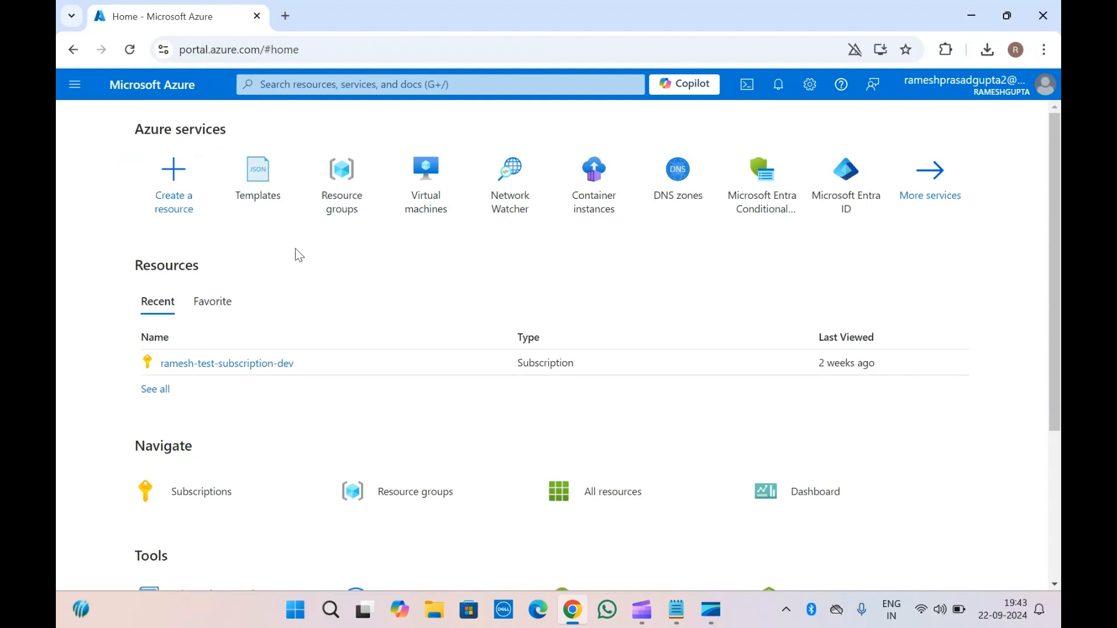
click(253, 170)
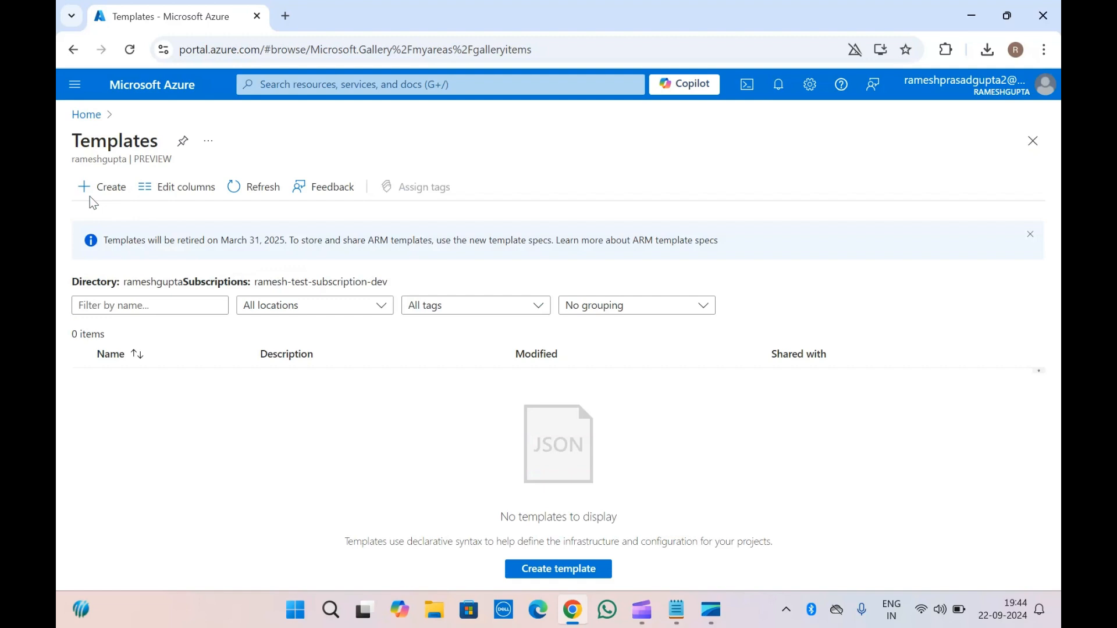
click(88, 114)
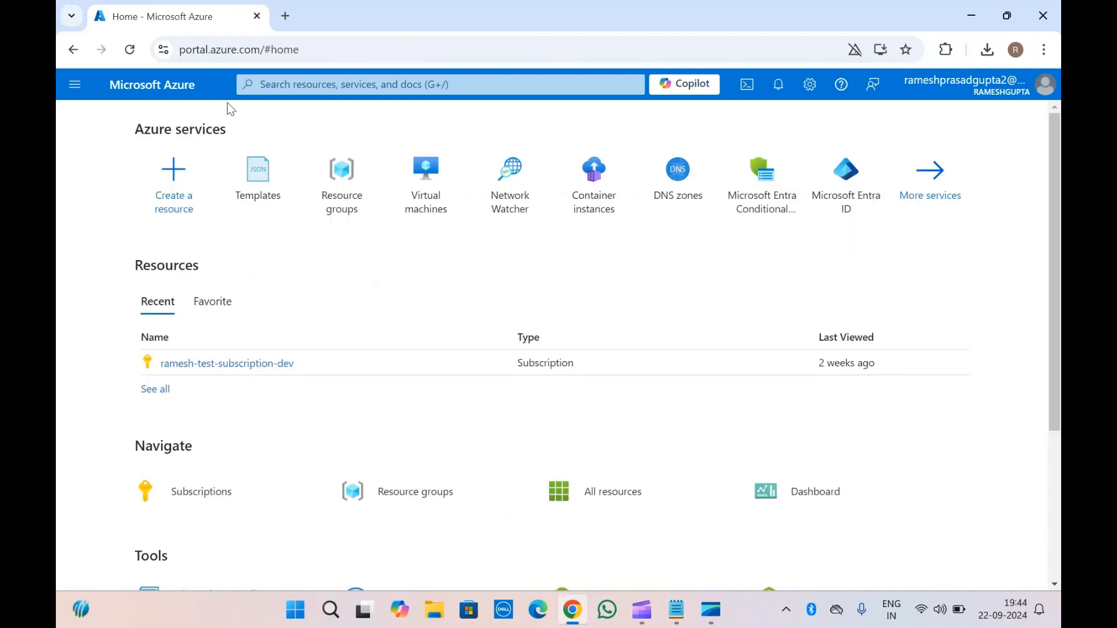
Search the portal for "te" and open the Template specs service.
click(329, 84)
text(t)
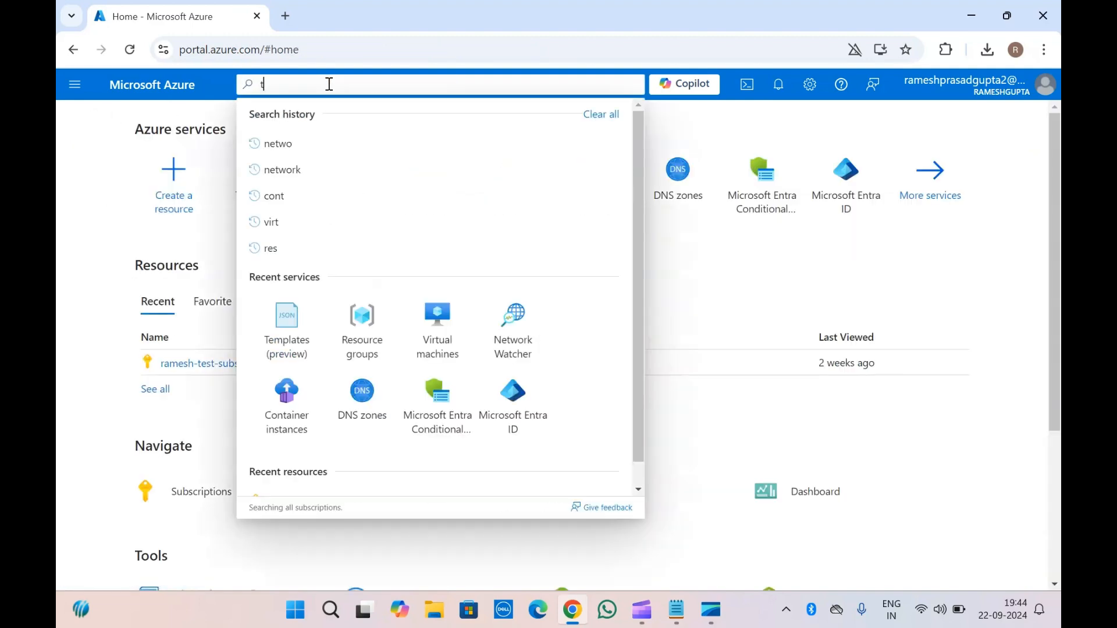
text(e)
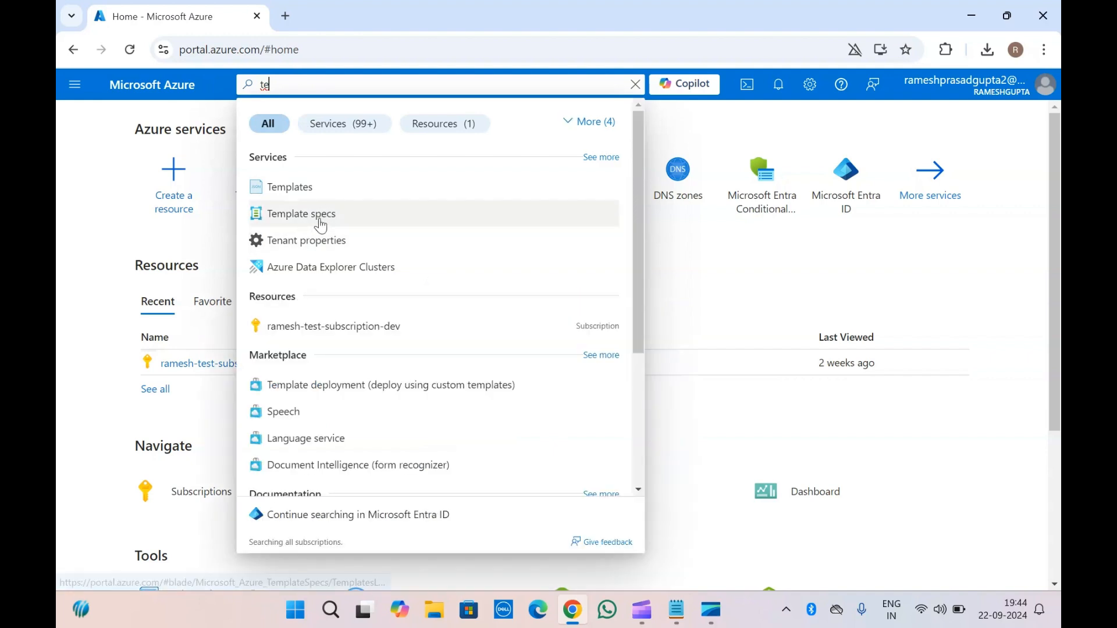
click(321, 224)
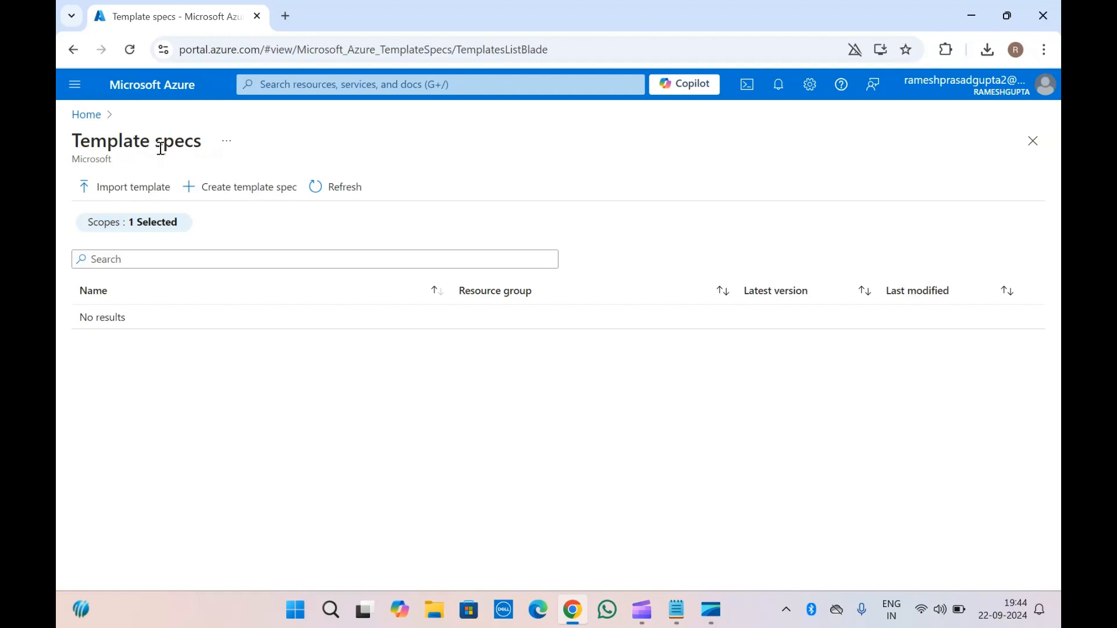
click(132, 189)
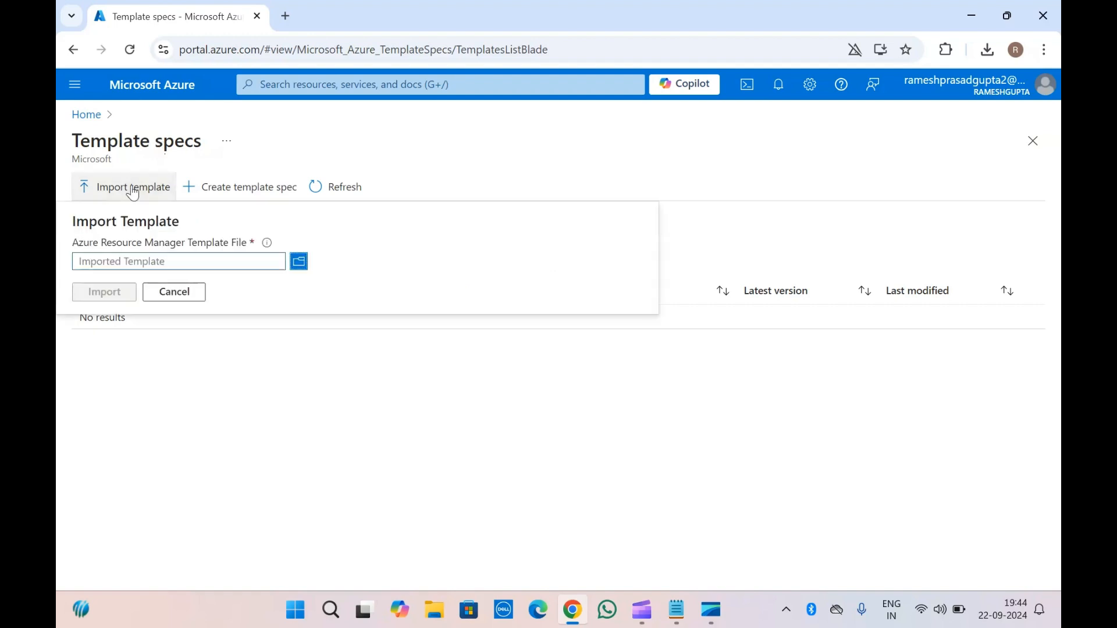
click(299, 262)
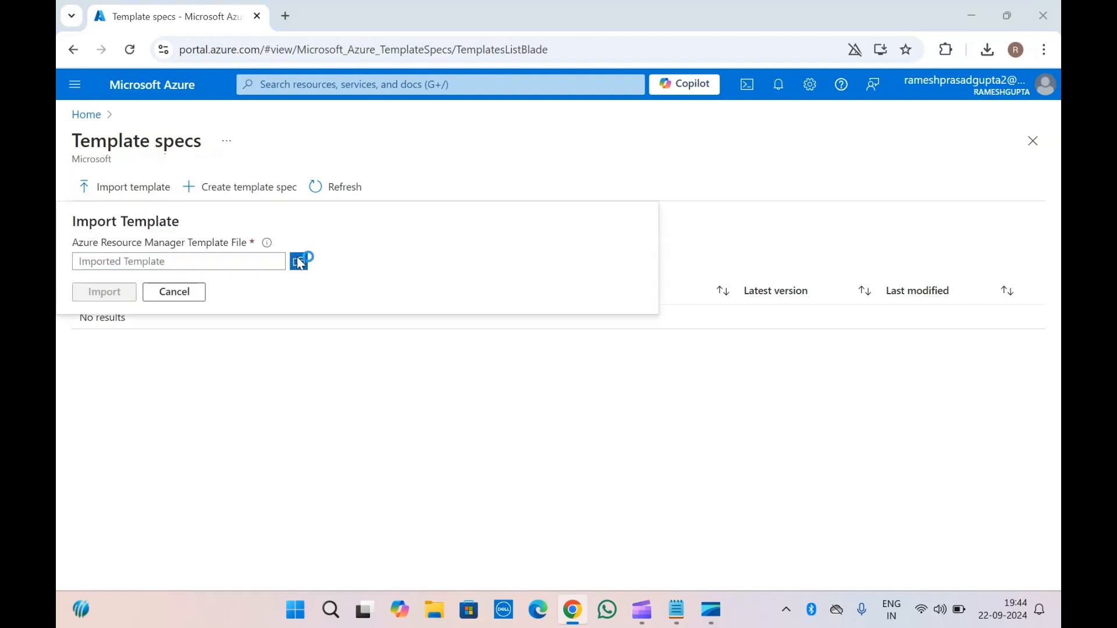
click(541, 11)
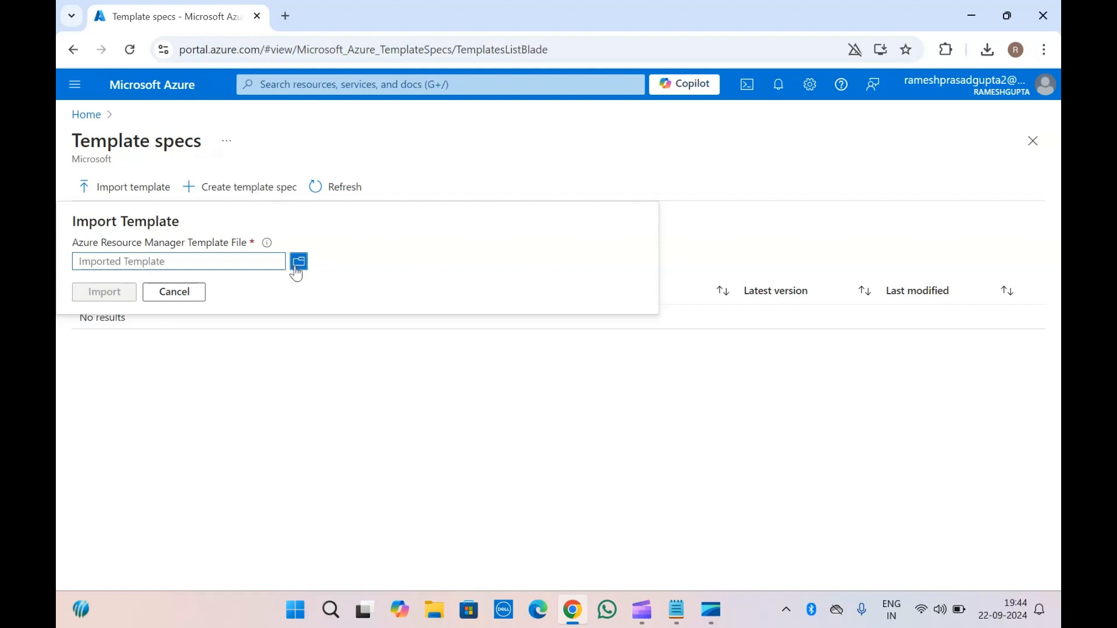
click(115, 298)
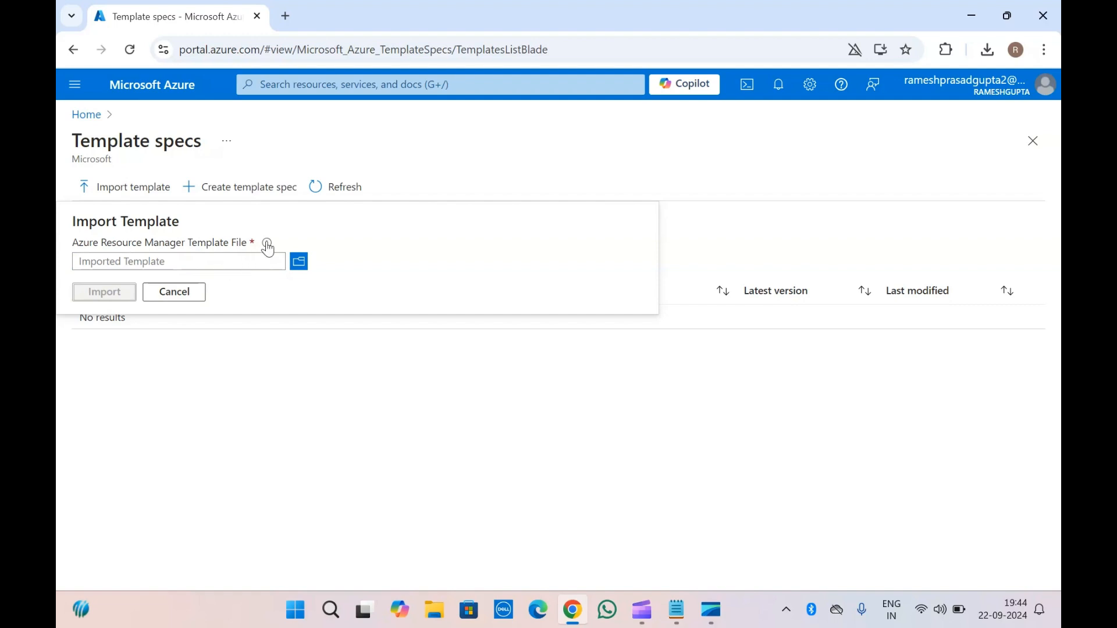
mouse_move(267, 243)
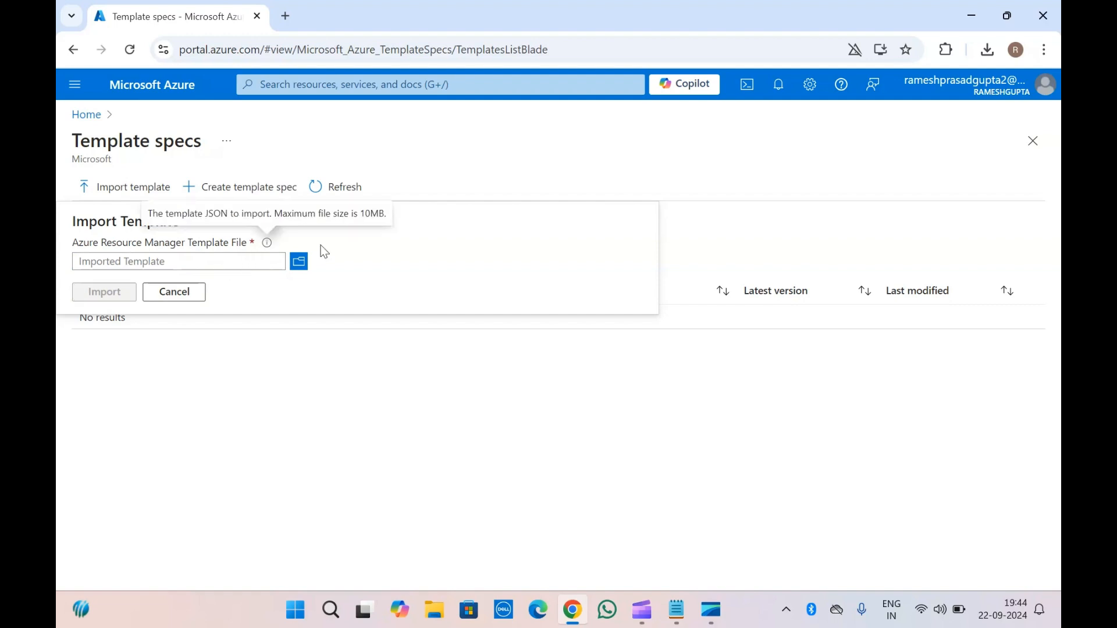
click(136, 141)
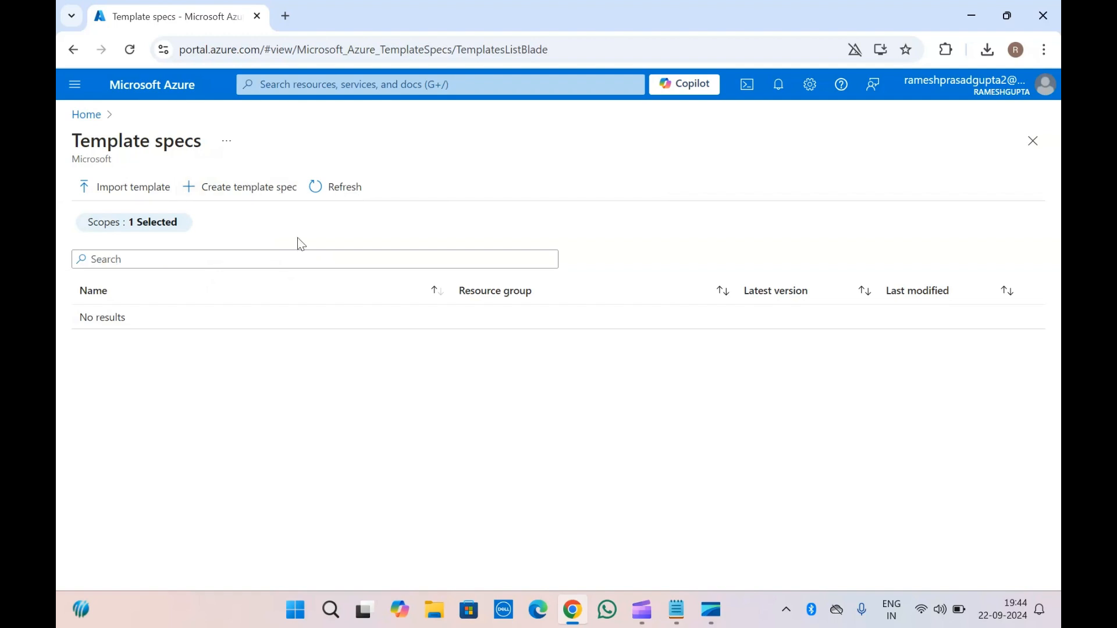
Start a new template spec and name it storage-account.
click(271, 193)
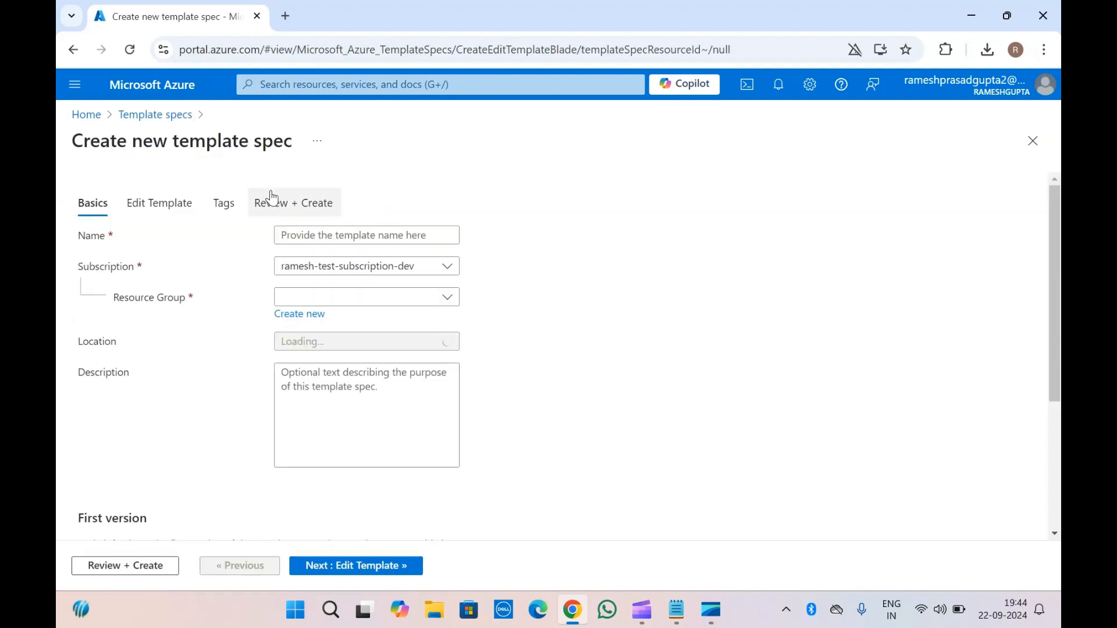
scroll(195, 344, down, 2)
scroll(195, 343, up, 2)
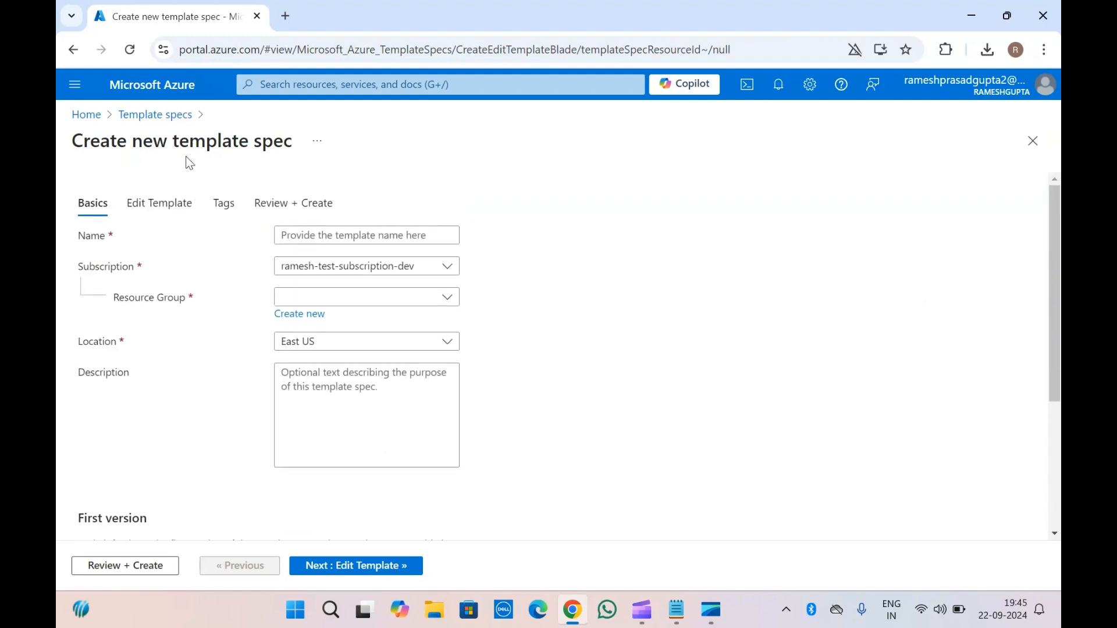
click(349, 235)
text(tem)
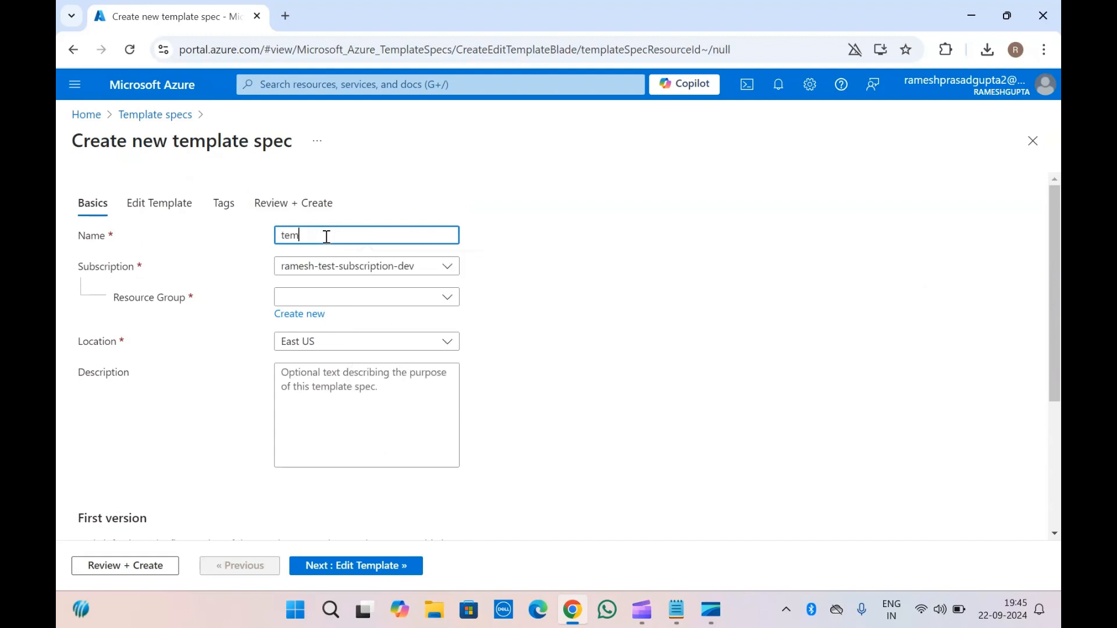
key(BackSpace)
key(BackSpace)
key(BackSpace)
text(storage-account)
Create a new resource group named template-01 for the template spec.
click(299, 316)
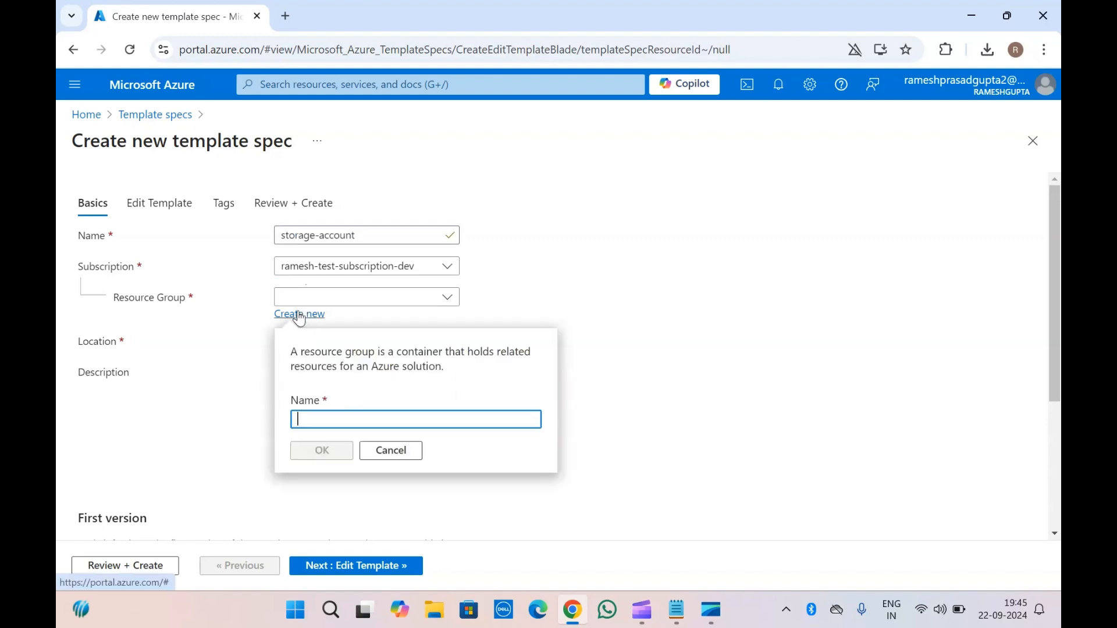
click(317, 419)
text(tem)
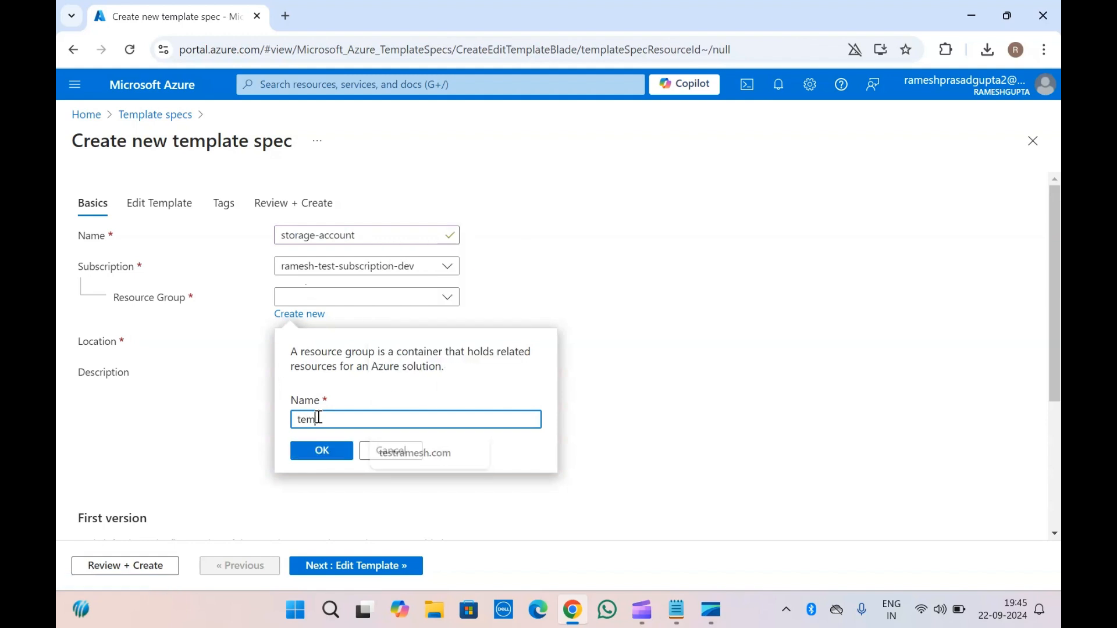
text(plate-01)
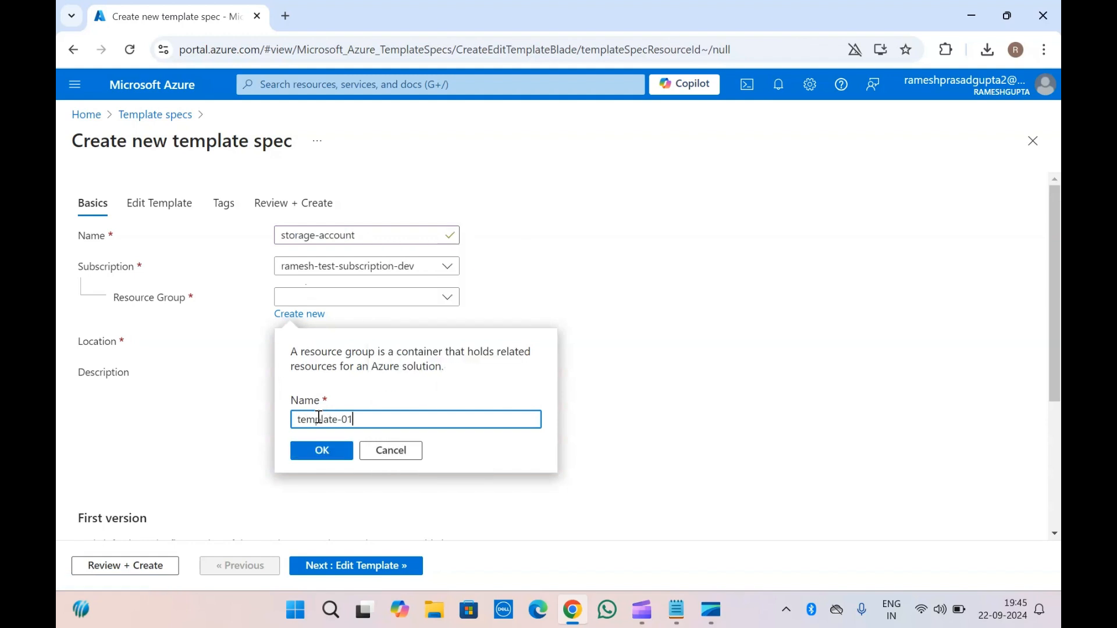
click(324, 449)
Set the template spec's first version to 1.
scroll(326, 447, down, 1)
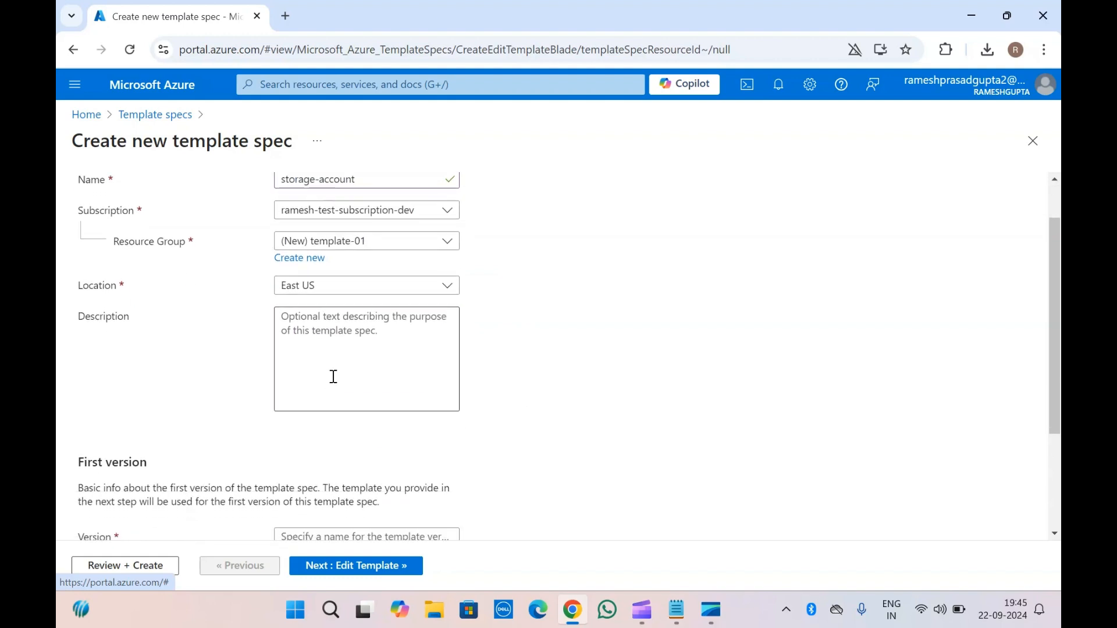
scroll(270, 331, down, 2)
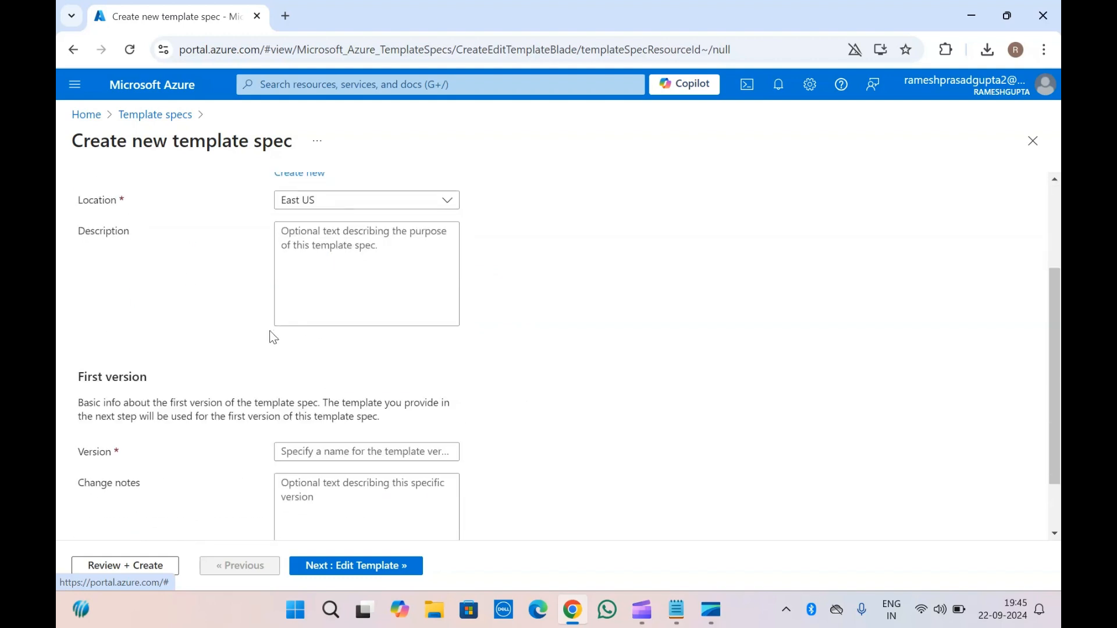
scroll(270, 332, down, 1)
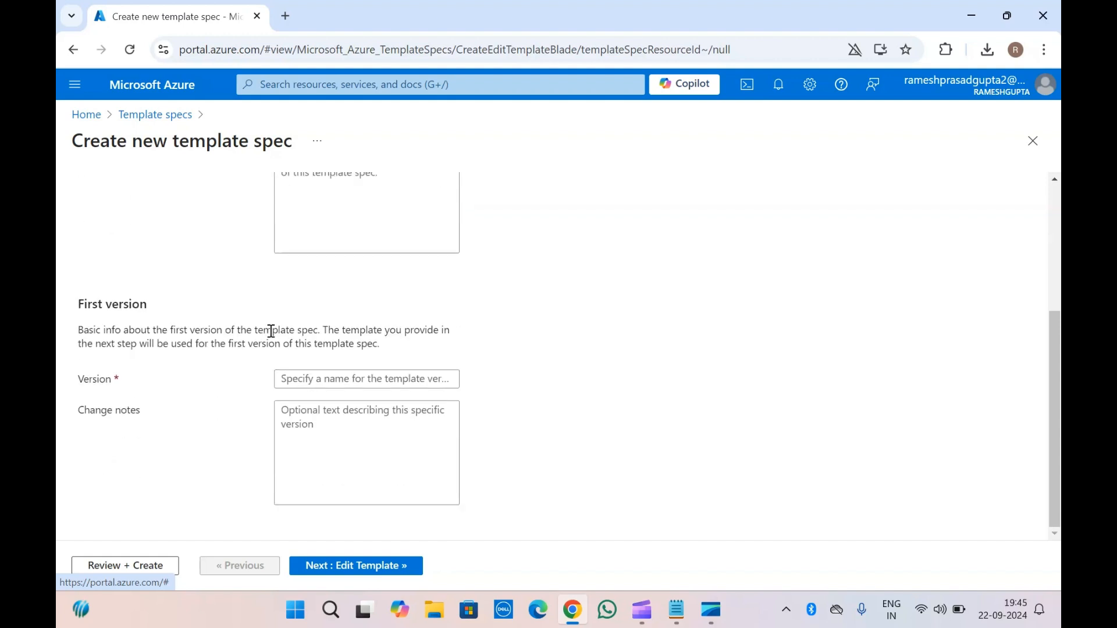
click(310, 384)
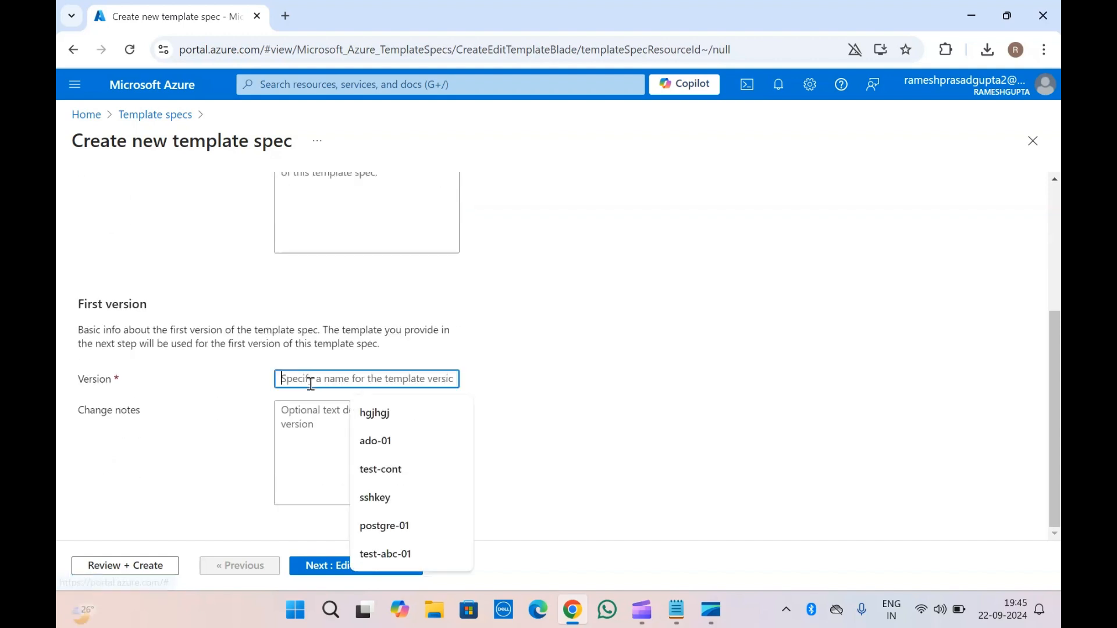
text(1)
click(215, 394)
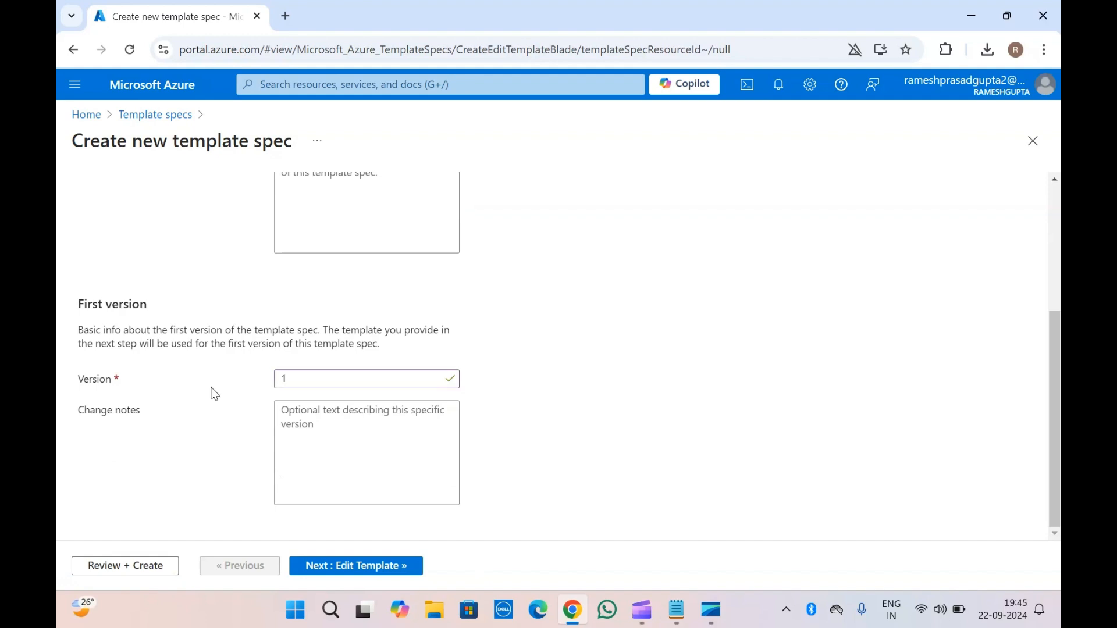
Enter "this template is to create storage account" as the template spec's description.
scroll(215, 394, up, 3)
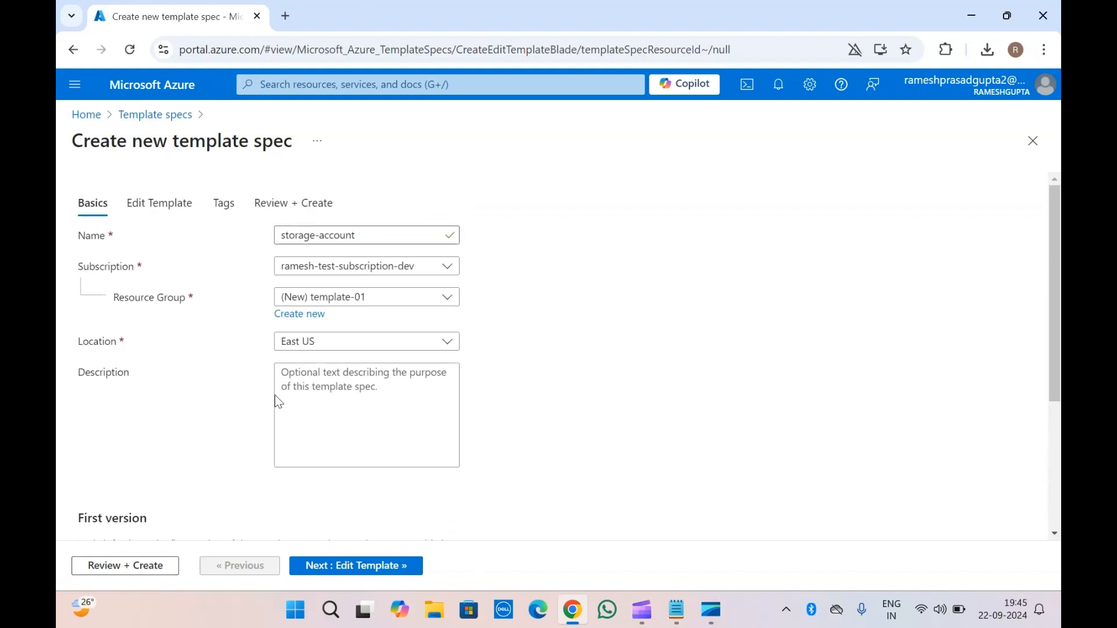
click(324, 393)
text(this)
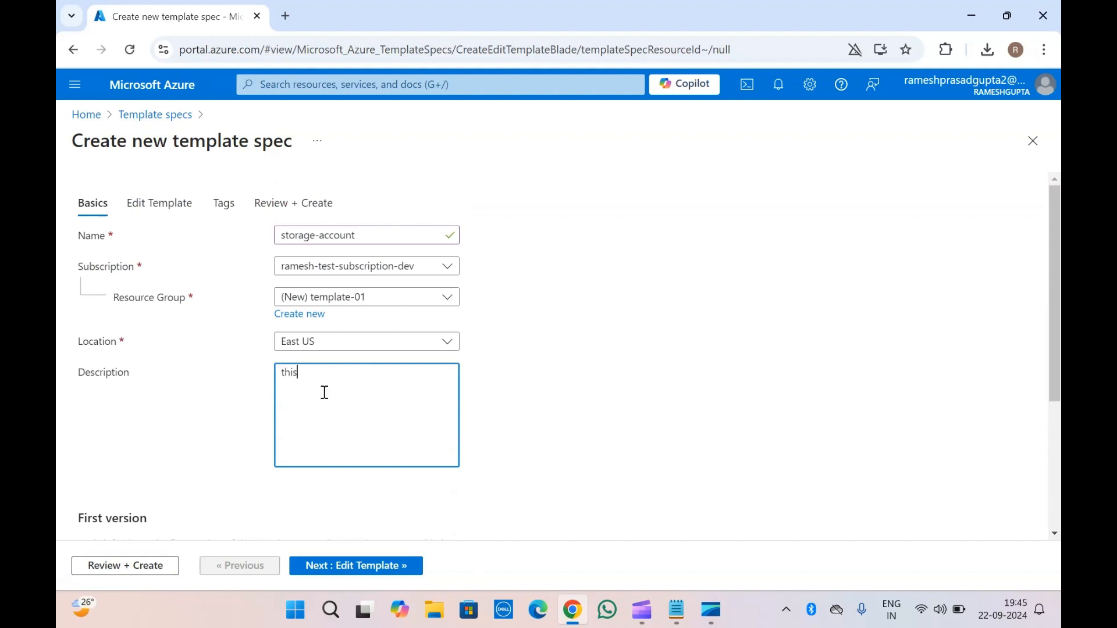
text( template)
text(is to create stora)
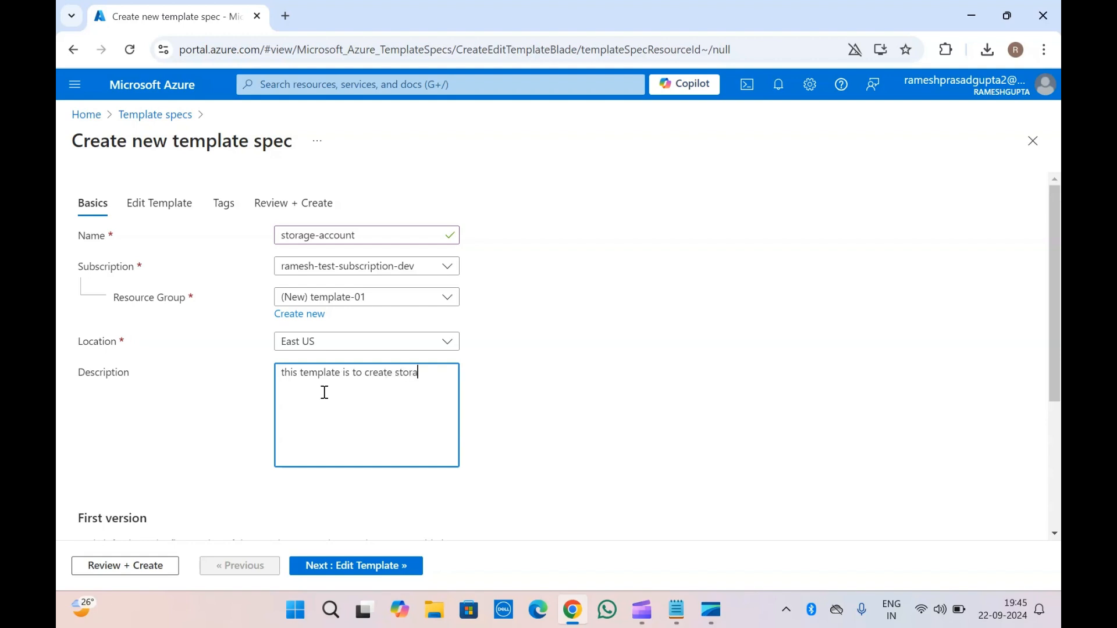
text(ge account)
click(212, 457)
Enter "first change" as the change notes for the first version.
scroll(212, 458, down, 4)
click(310, 419)
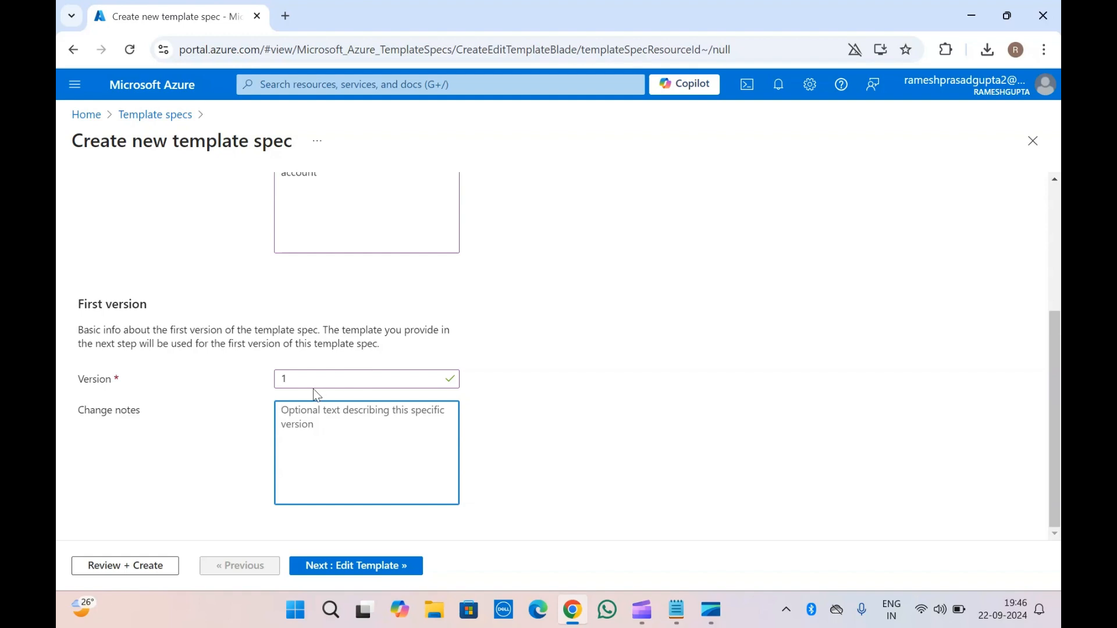
scroll(215, 350, up, 3)
scroll(215, 350, down, 3)
click(360, 340)
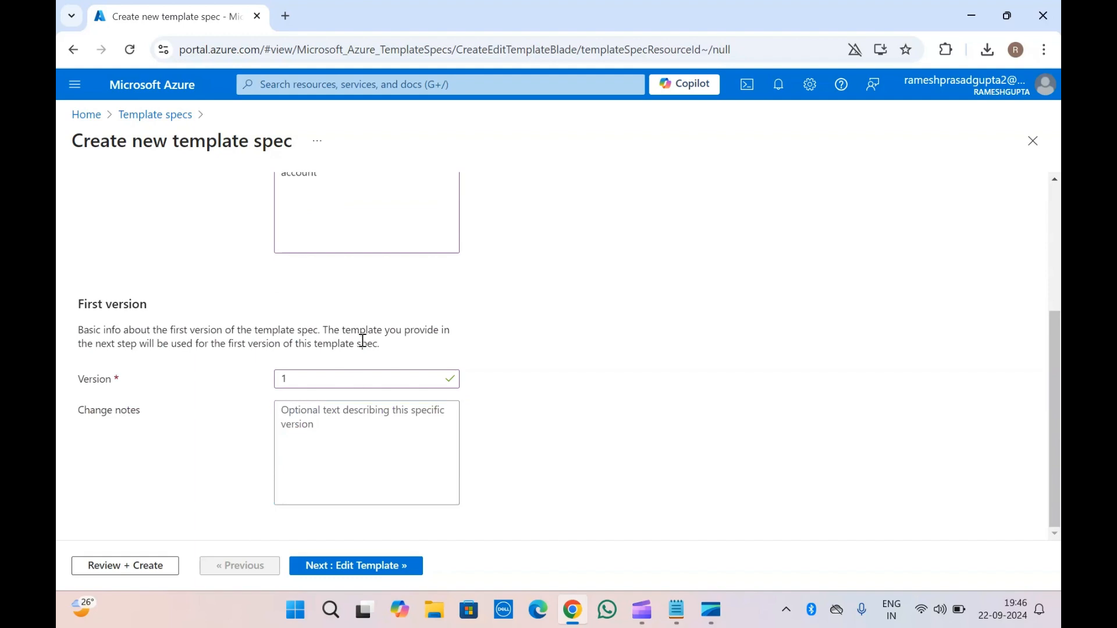
scroll(348, 377, up, 1)
click(326, 449)
scroll(328, 449, down, 1)
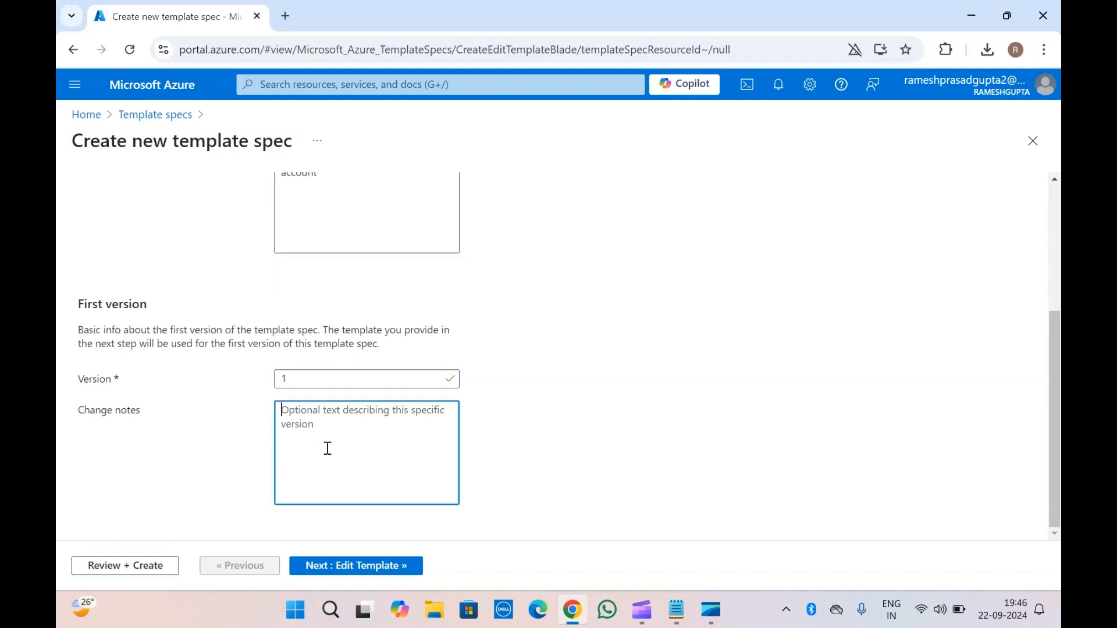
text(first )
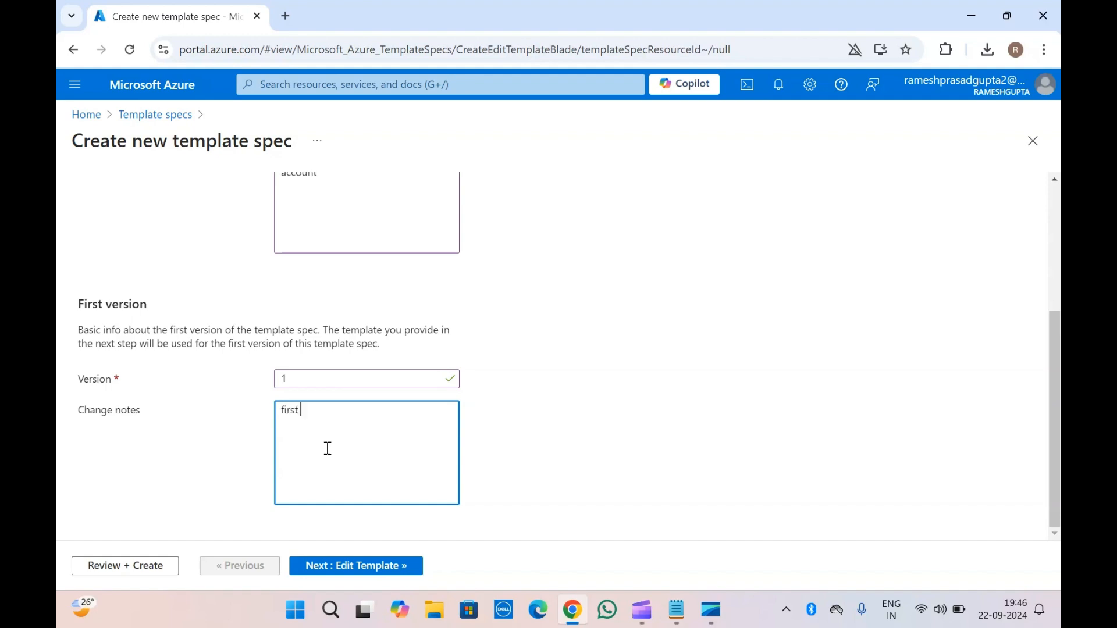
text(change)
scroll(216, 376, up, 5)
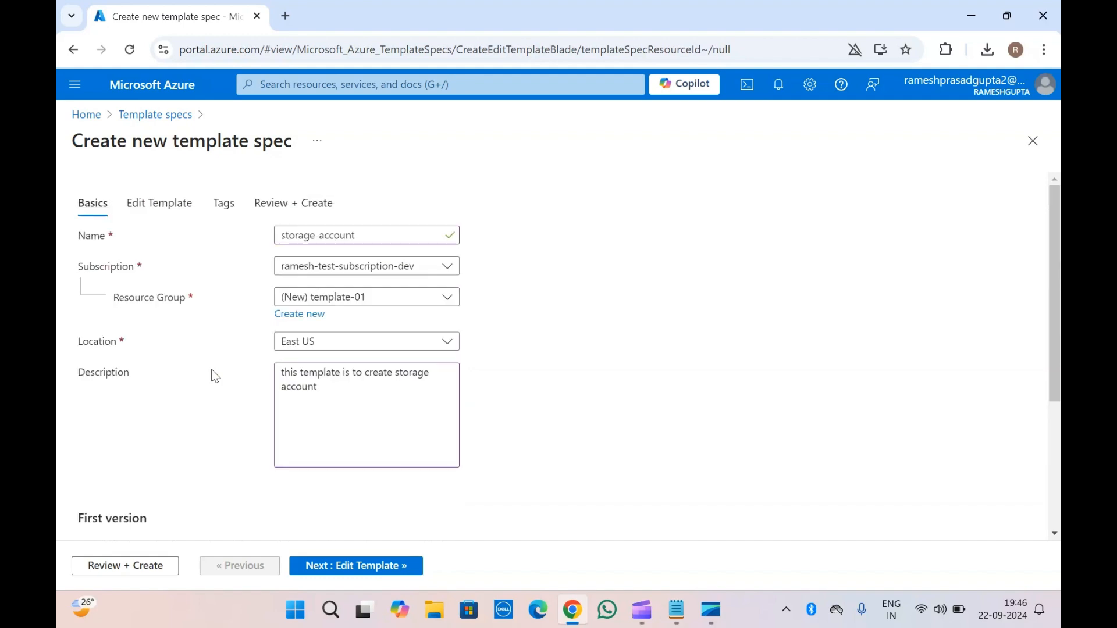
scroll(215, 376, down, 5)
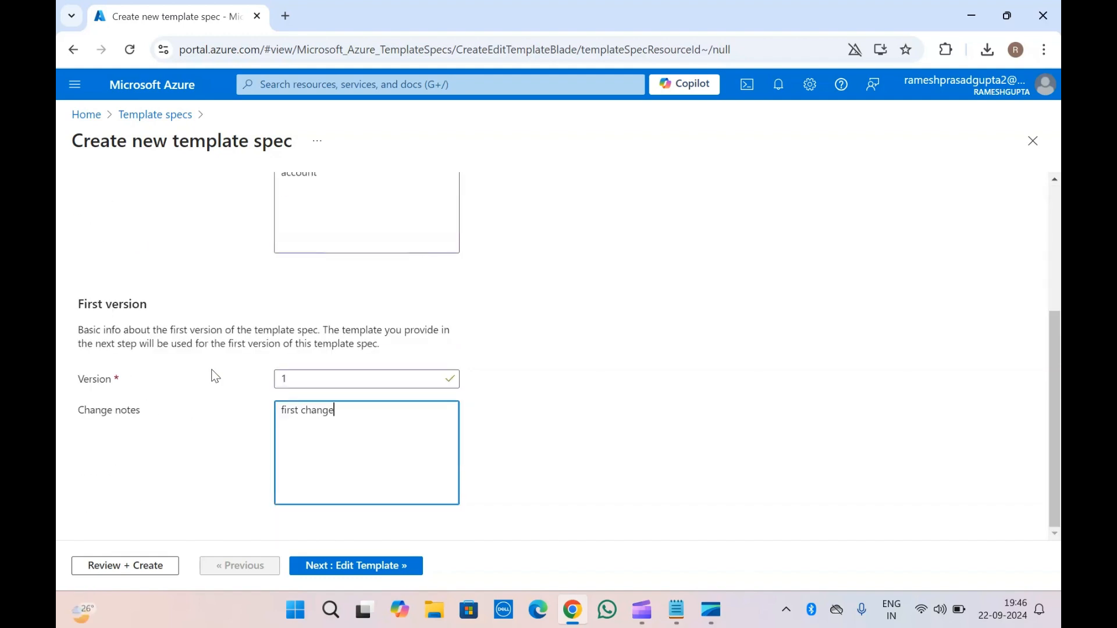
Proceed from the basic details to editing the new template spec's template content.
click(341, 572)
click(302, 346)
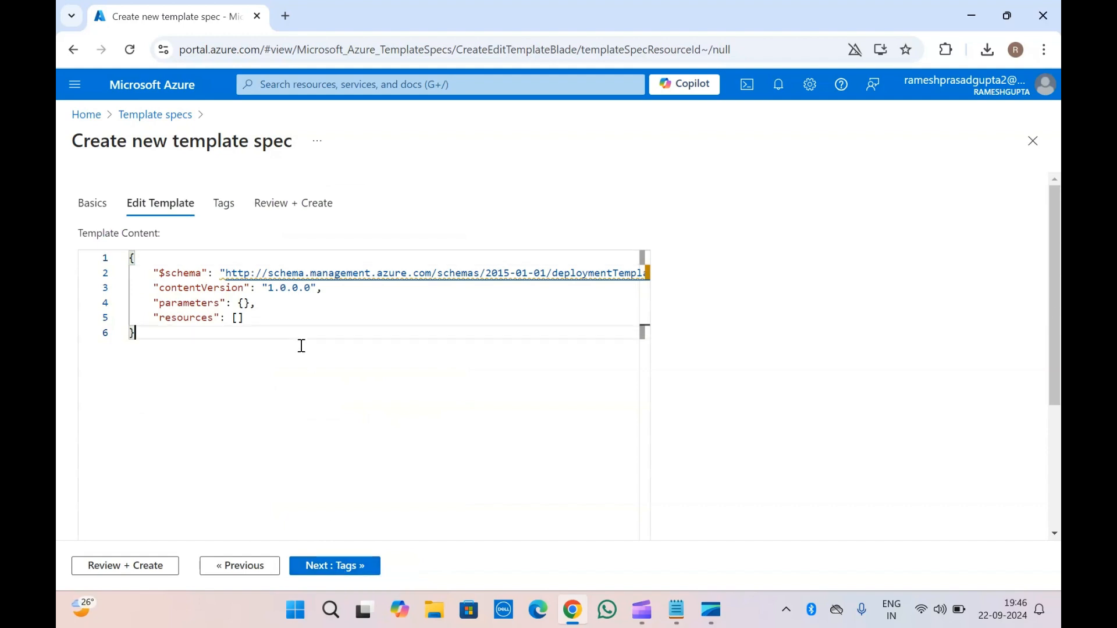
click(244, 303)
key(Return)
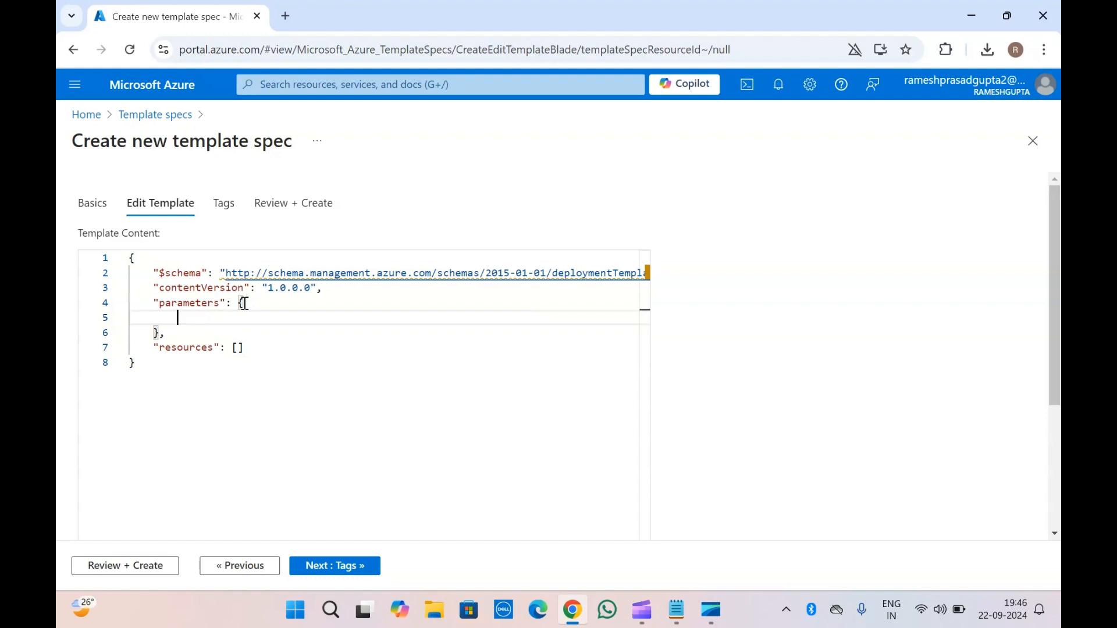
text(name)
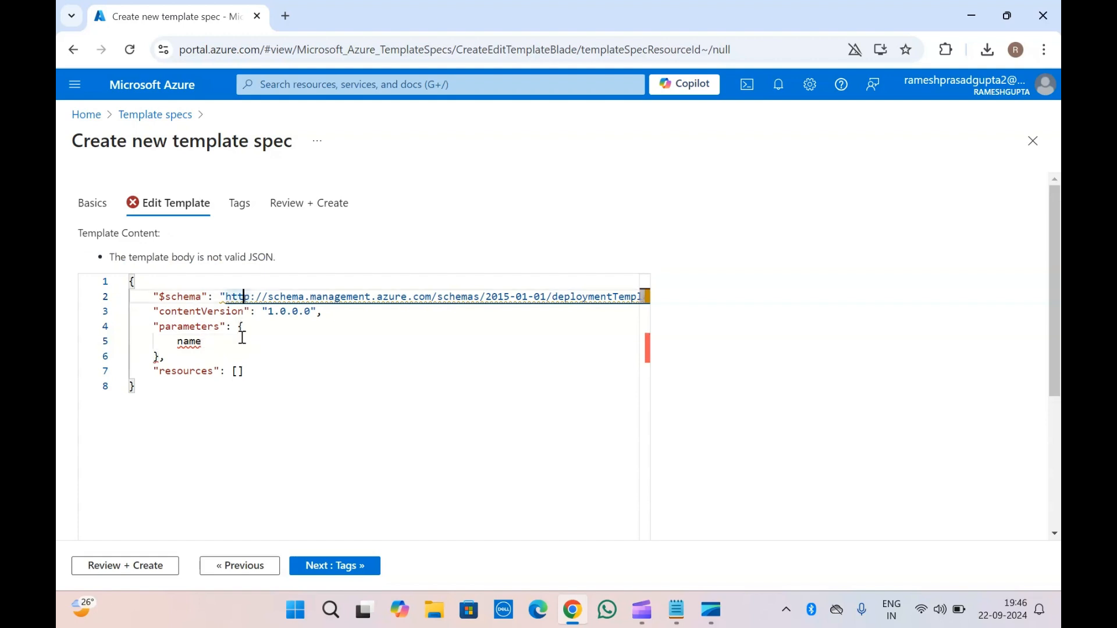
click(237, 371)
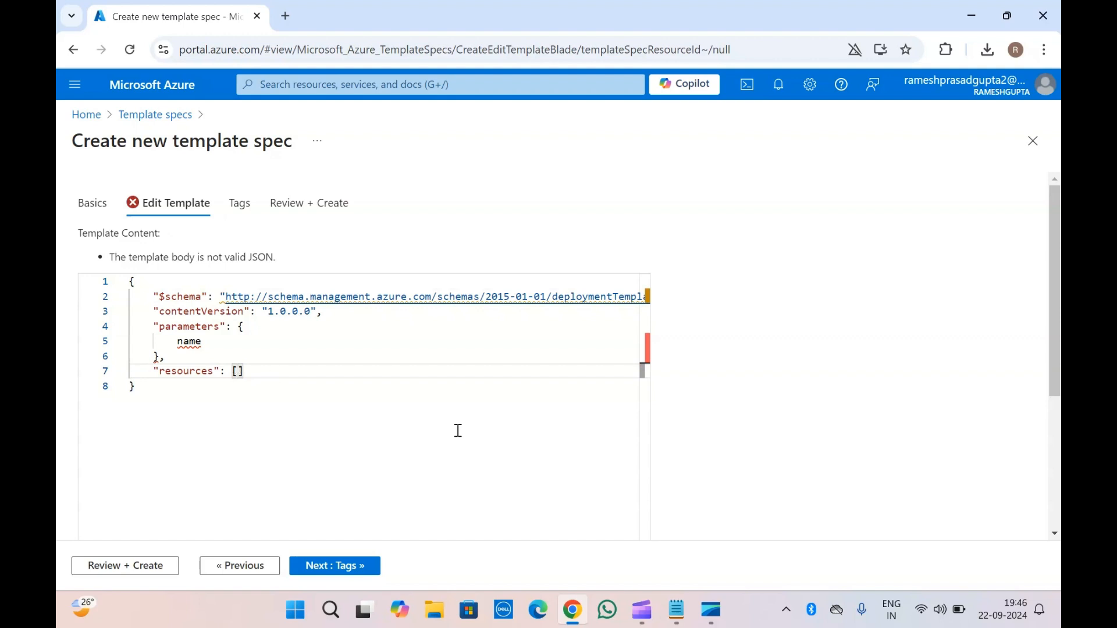
Switch to Notepad and copy the entire storage account ARM template JSON from the open file.
click(677, 616)
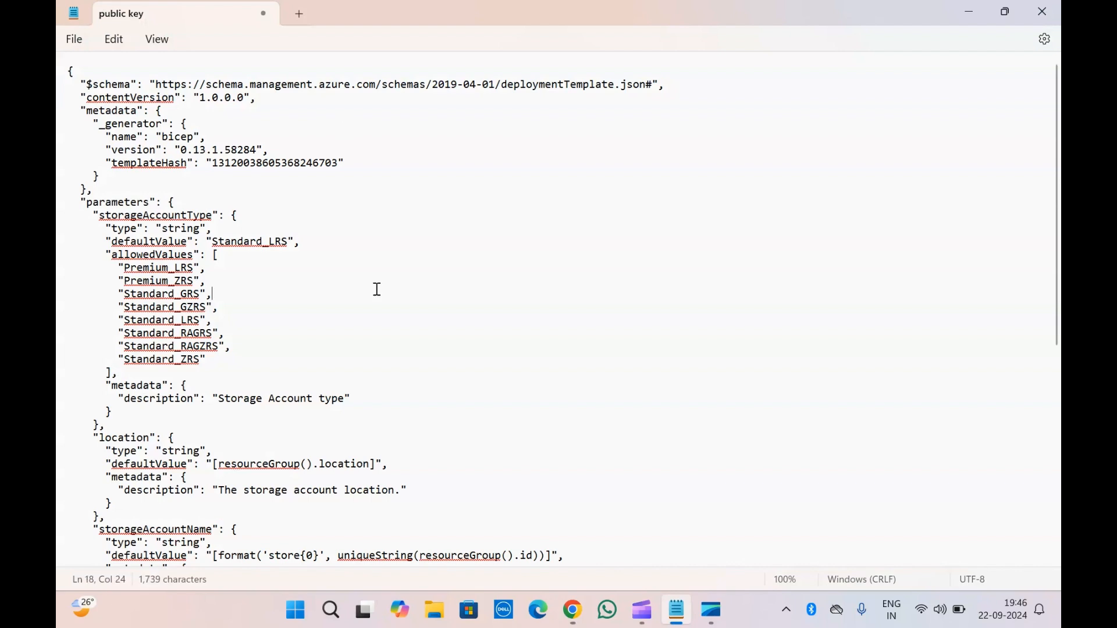
key(ctrl+a)
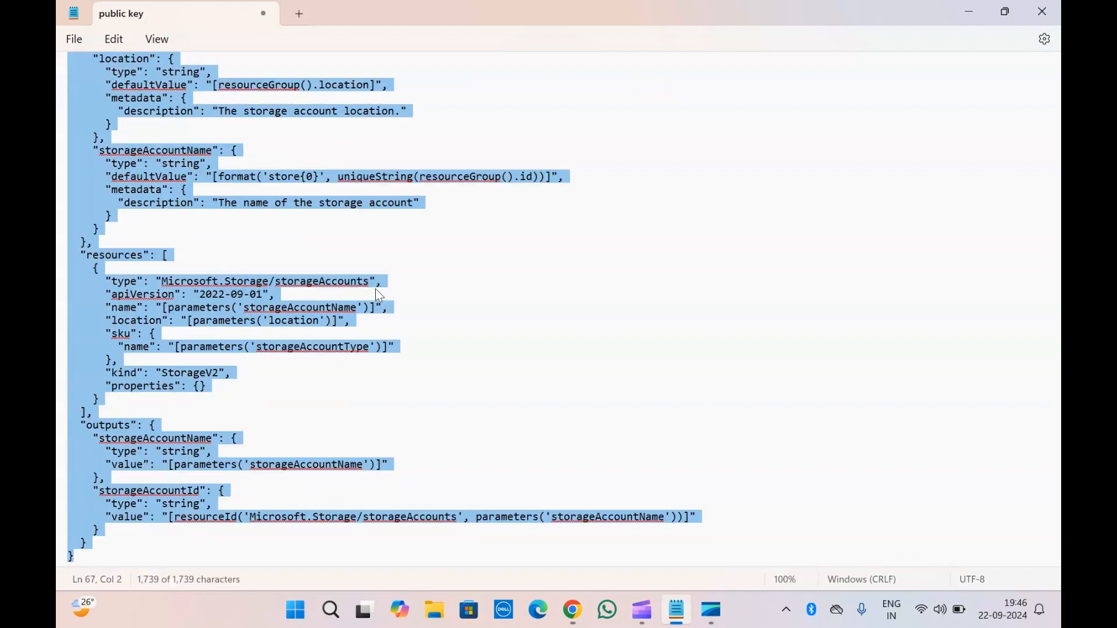
scroll(380, 296, up, 10)
scroll(379, 296, down, 7)
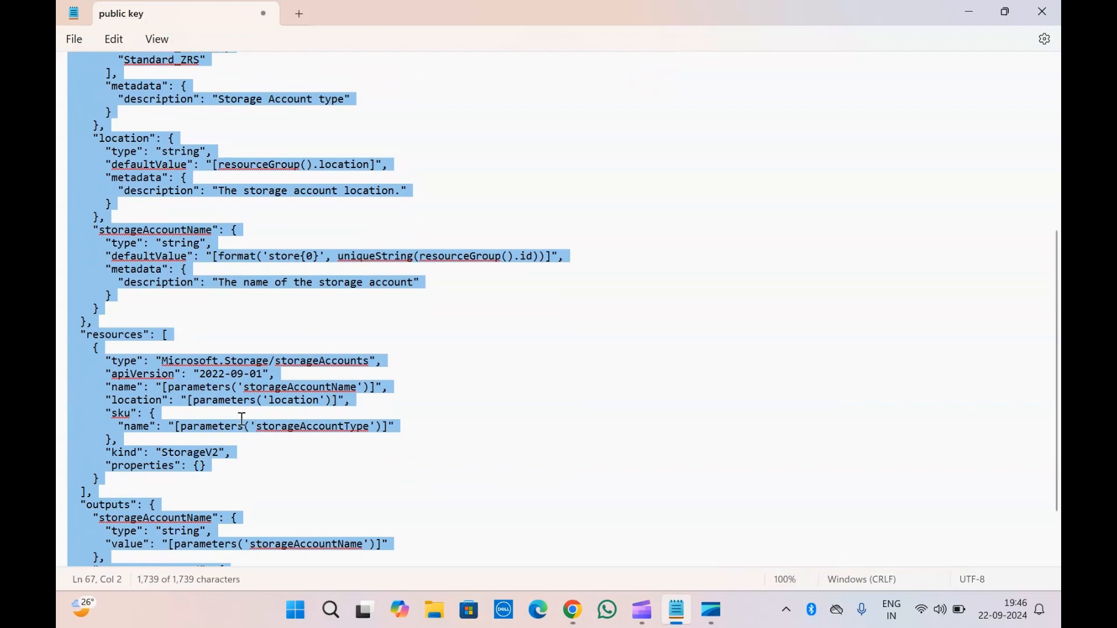
scroll(242, 419, down, 2)
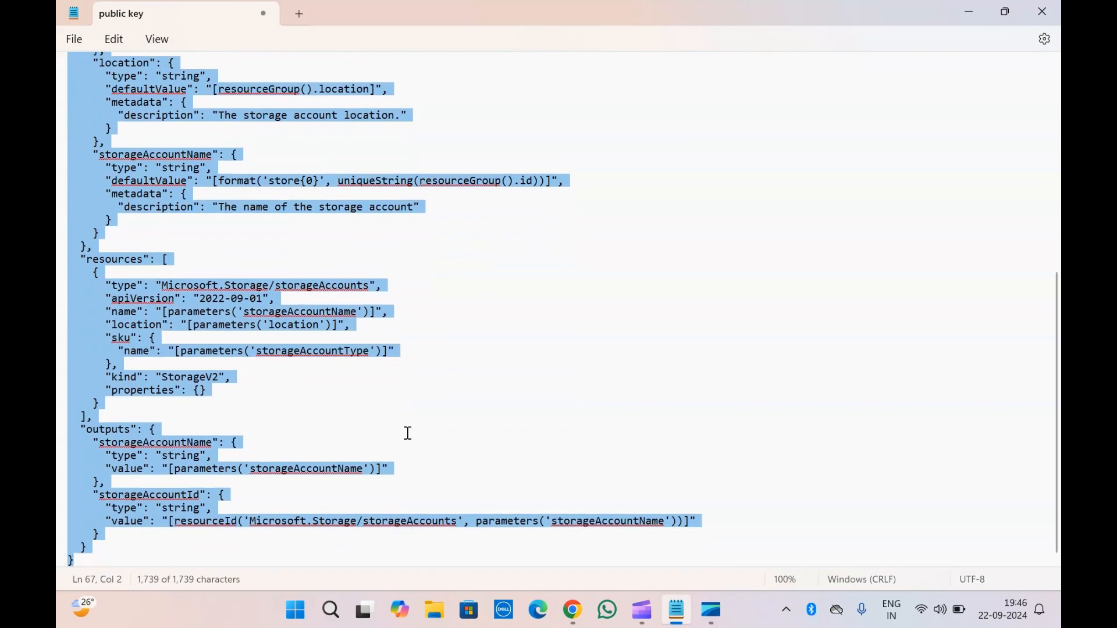
Switch back to the Azure portal in Chrome and replace the whole template content with the copied storage account JSON.
click(573, 611)
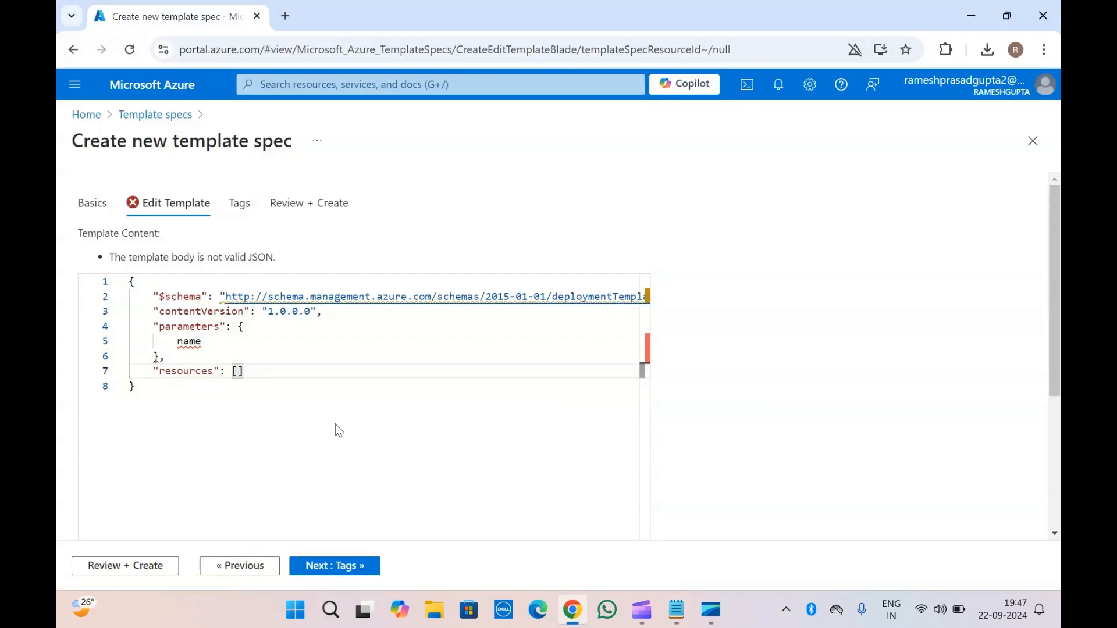
click(290, 355)
key(ctrl+a)
key(Delete)
key(ctrl+v)
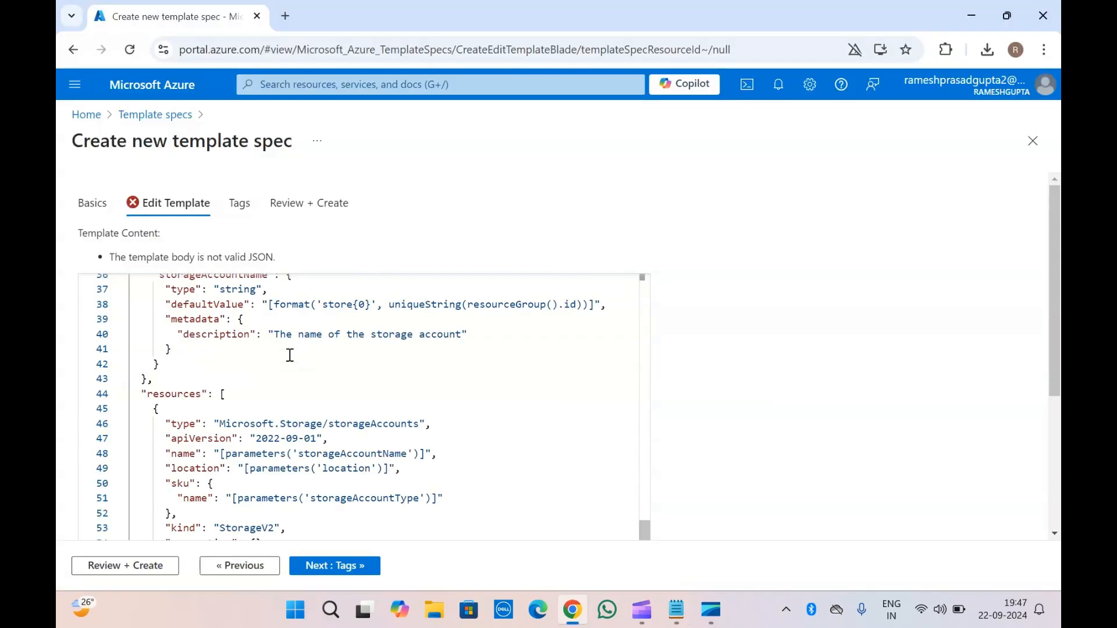
scroll(289, 355, up, 10)
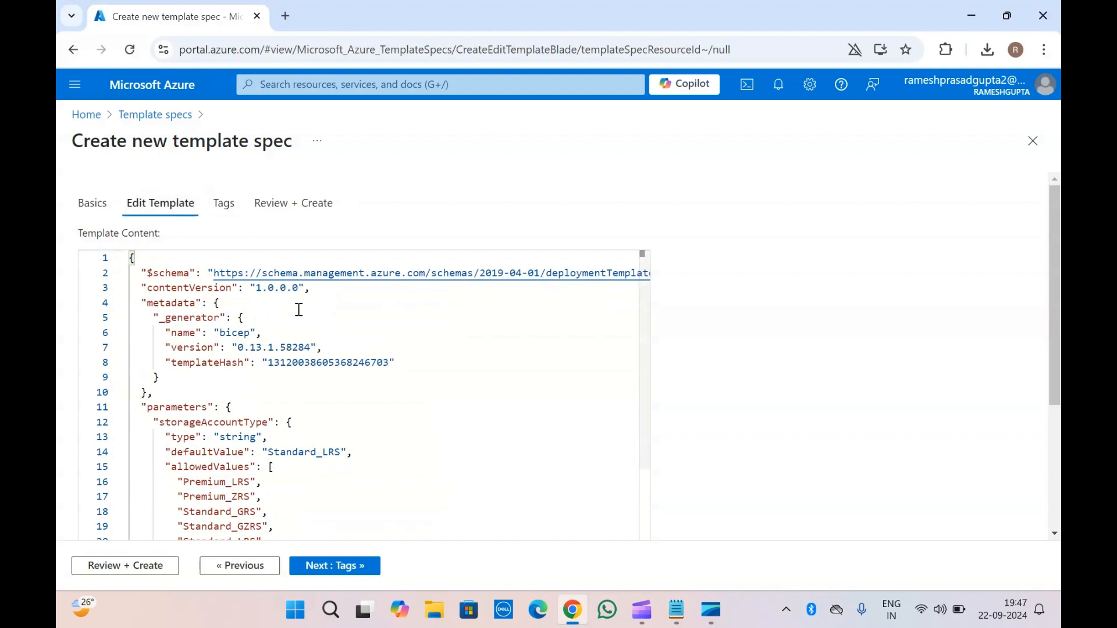
Review the overall structure of the template content, from the schema and generator metadata through the parameters to the resources.
click(283, 398)
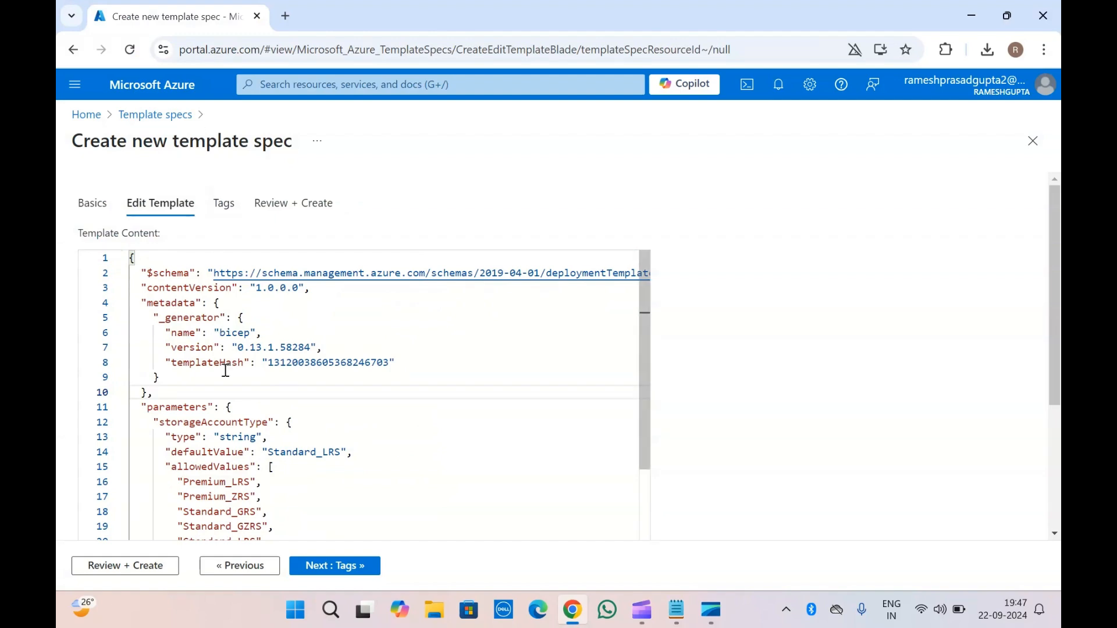
scroll(226, 370, down, 9)
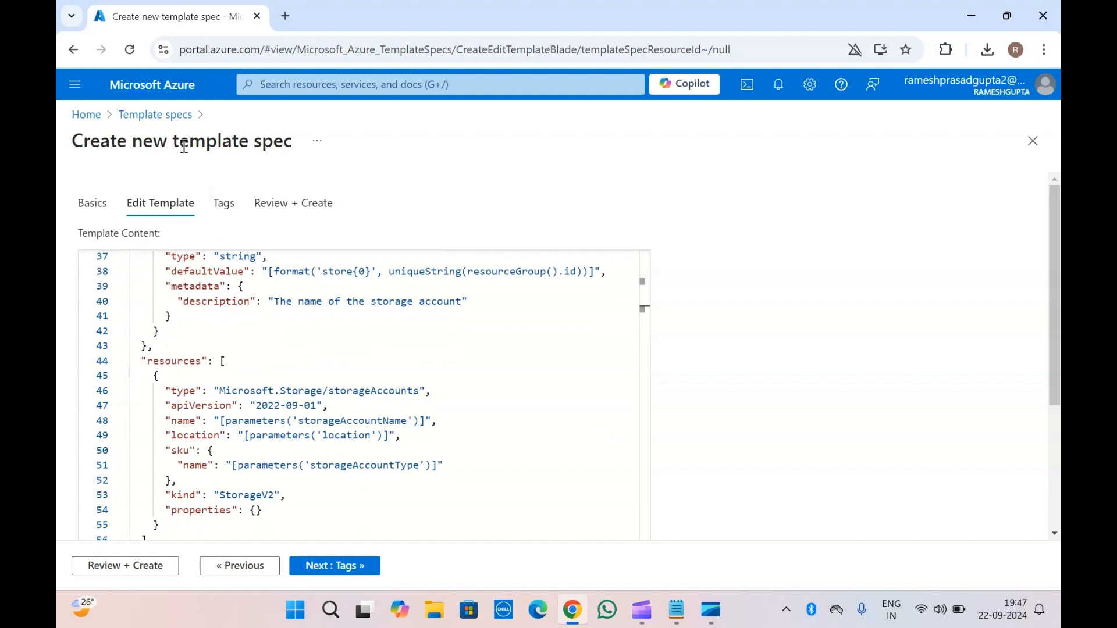
scroll(238, 325, up, 10)
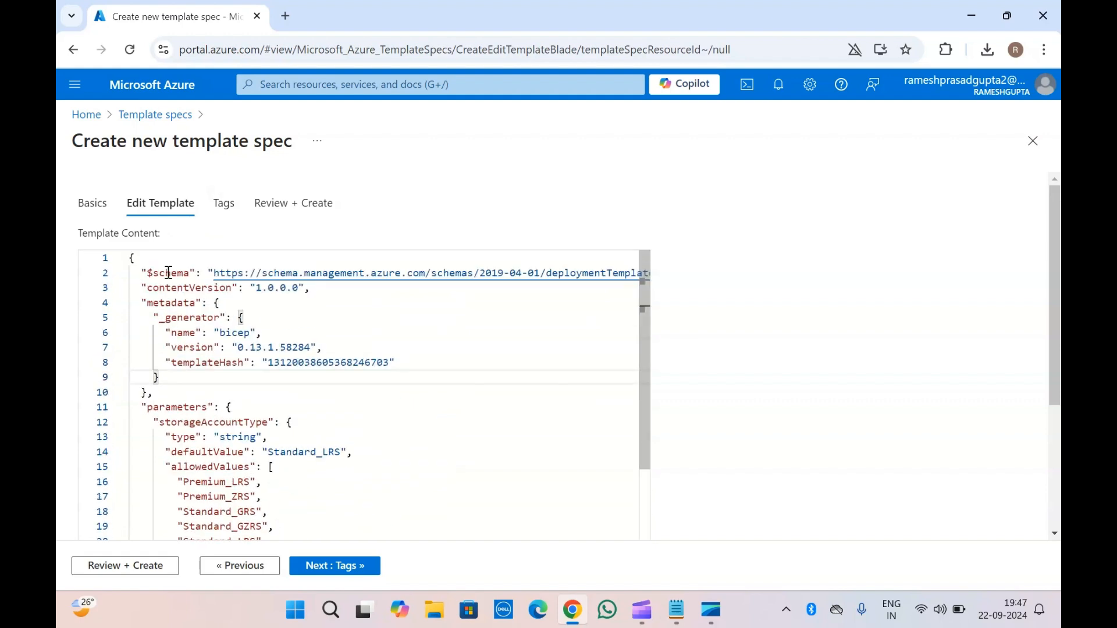
click(206, 382)
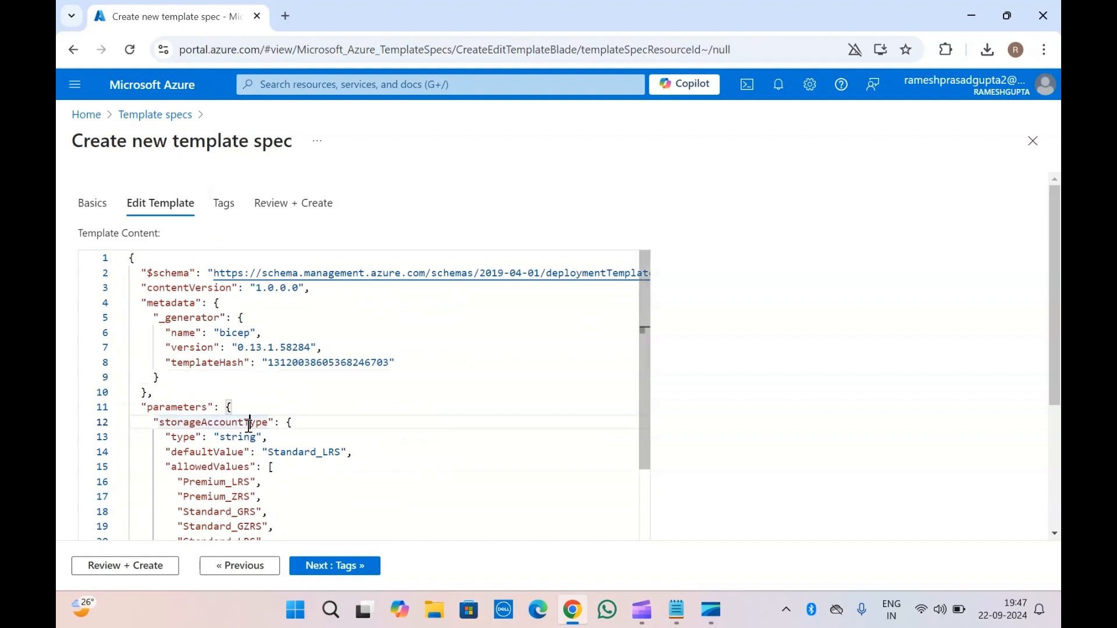
scroll(249, 426, down, 4)
scroll(192, 457, down, 3)
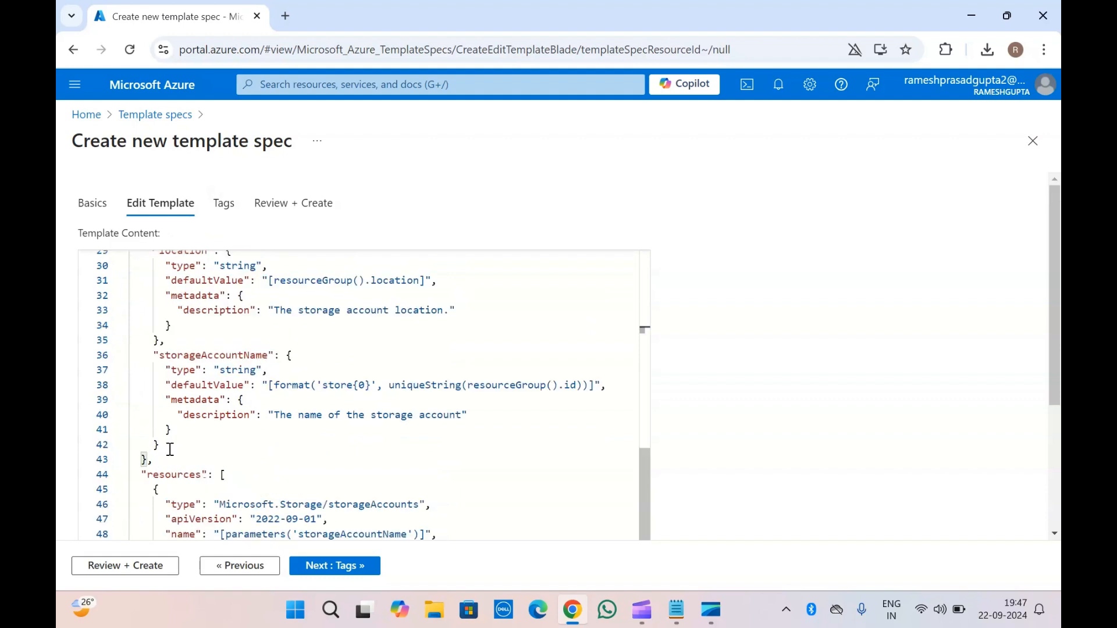
double_click(214, 135)
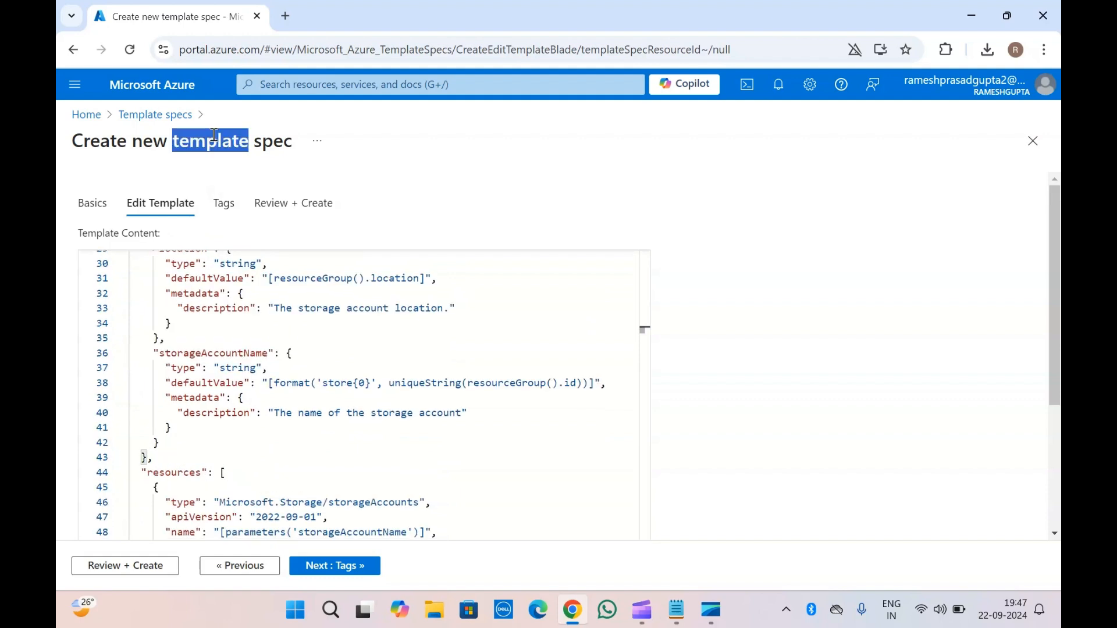
triple_click(214, 135)
click(244, 367)
scroll(245, 367, up, 7)
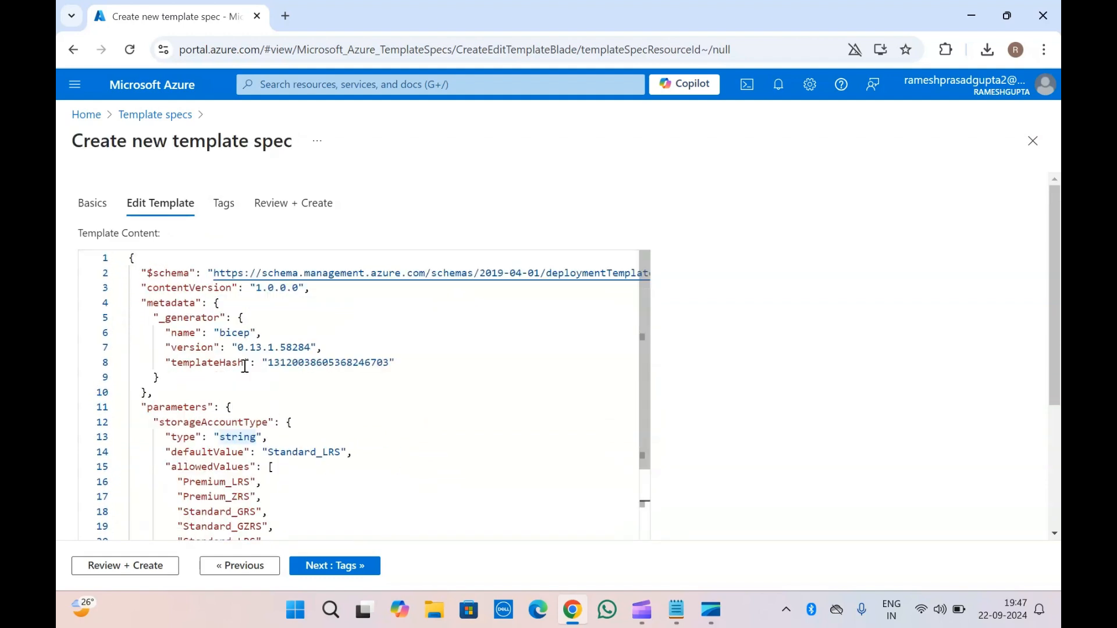
scroll(245, 366, down, 2)
scroll(245, 367, up, 3)
click(245, 367)
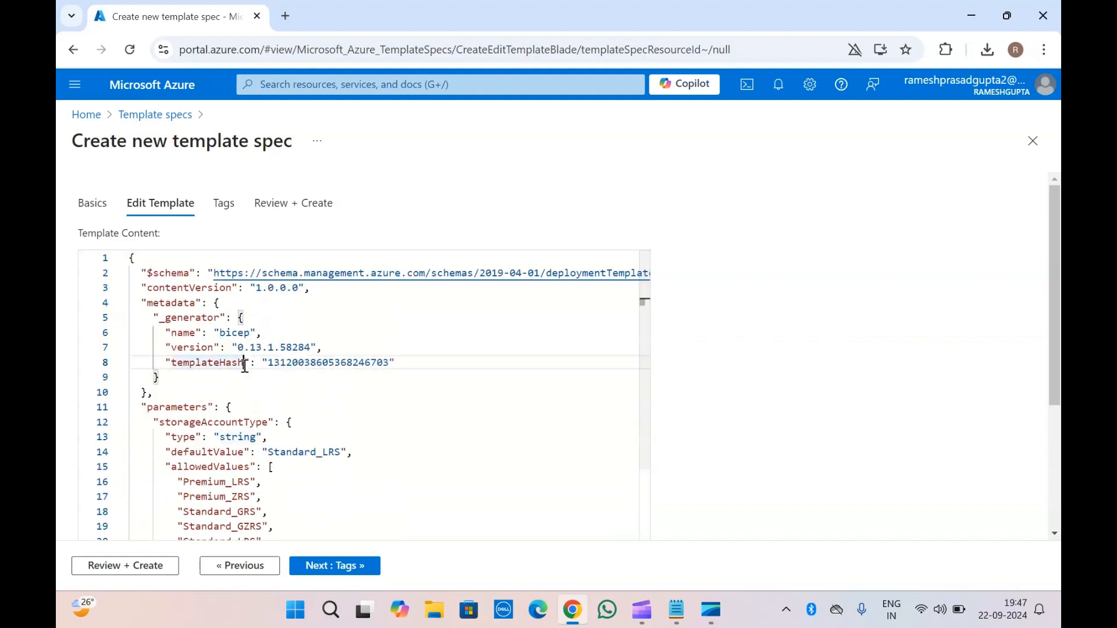
Examine the template's storageAccountType, location and storageAccountName parameters and its storage account resource definition.
click(254, 407)
scroll(256, 407, down, 1)
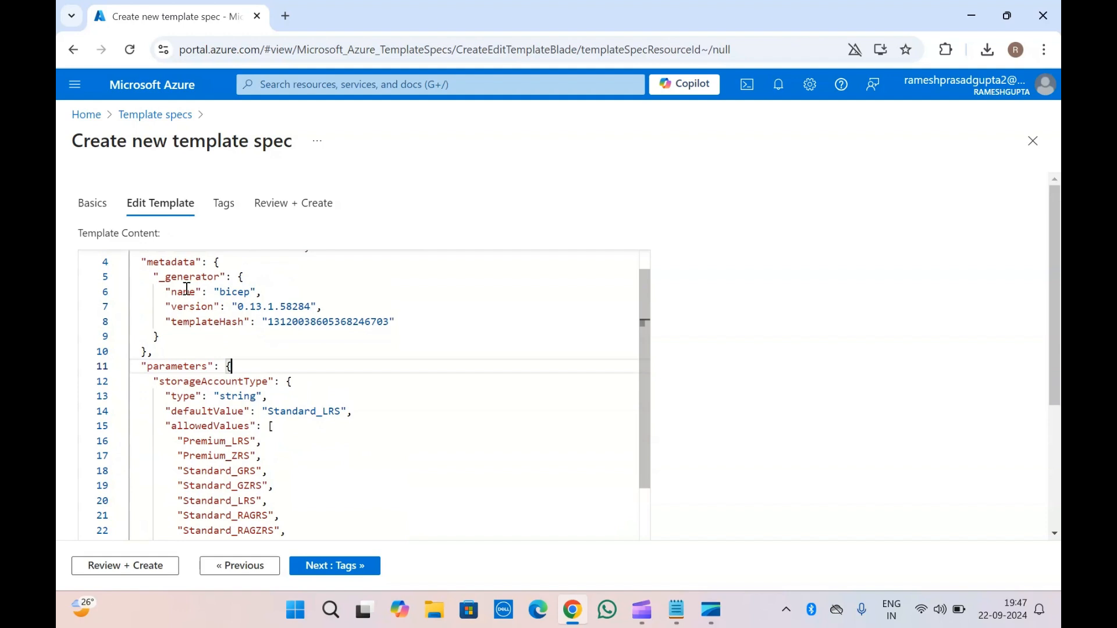
scroll(185, 291, up, 1)
scroll(181, 299, down, 3)
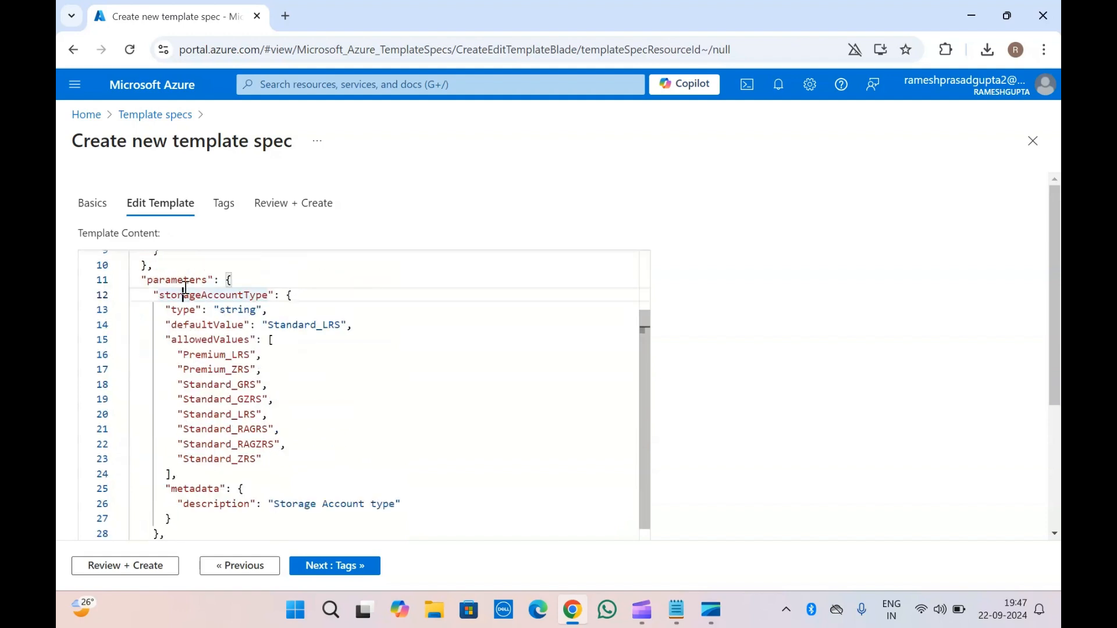
double_click(230, 295)
scroll(230, 295, down, 5)
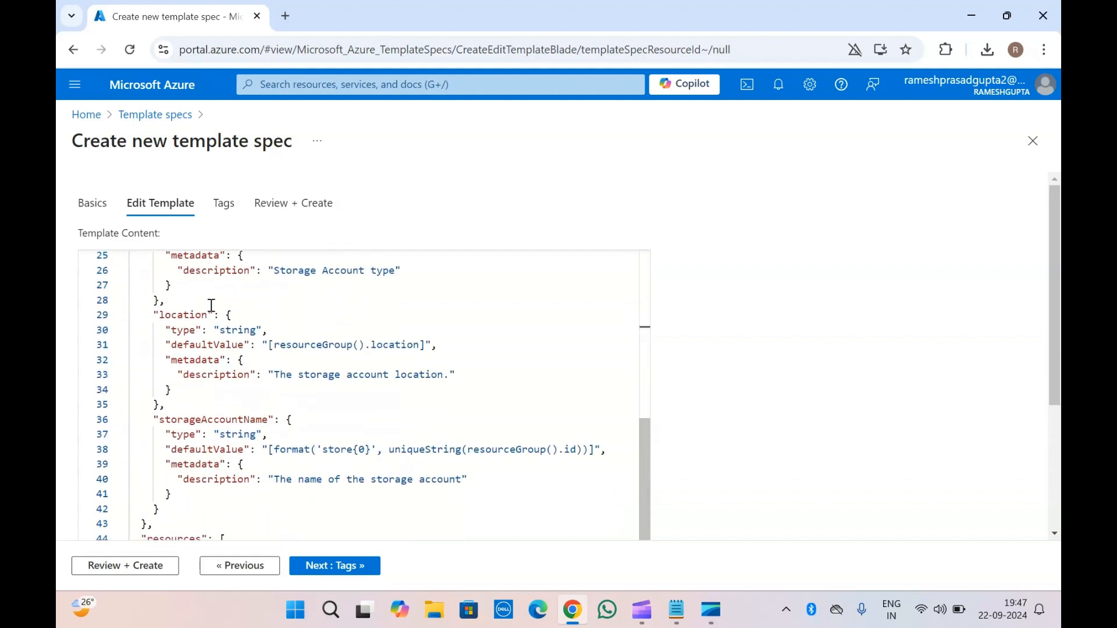
click(233, 407)
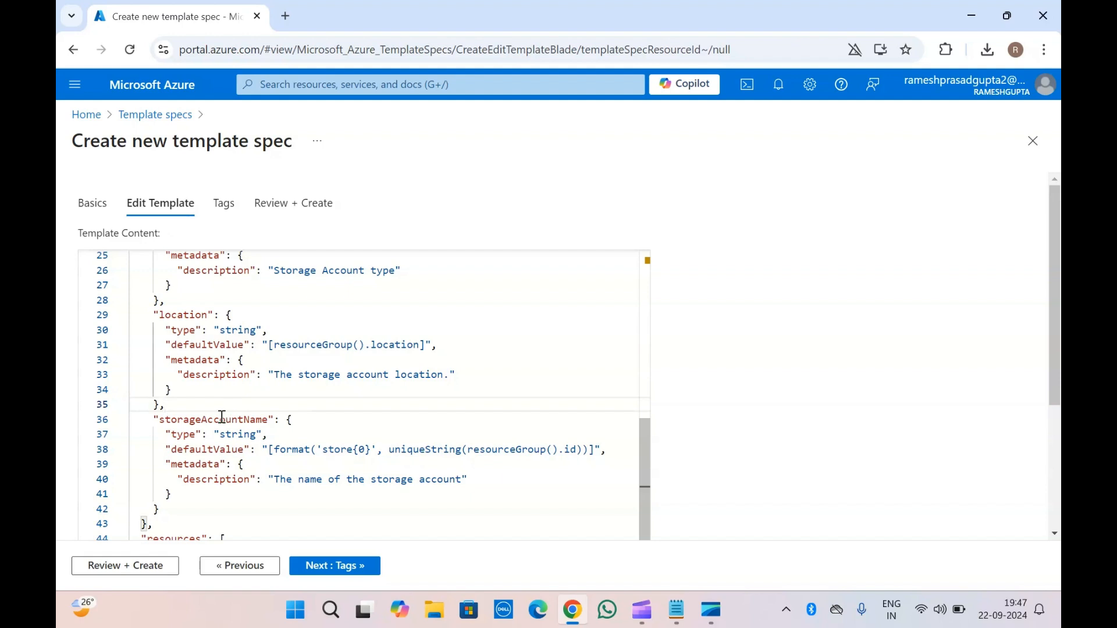
click(221, 417)
scroll(221, 417, down, 3)
click(222, 415)
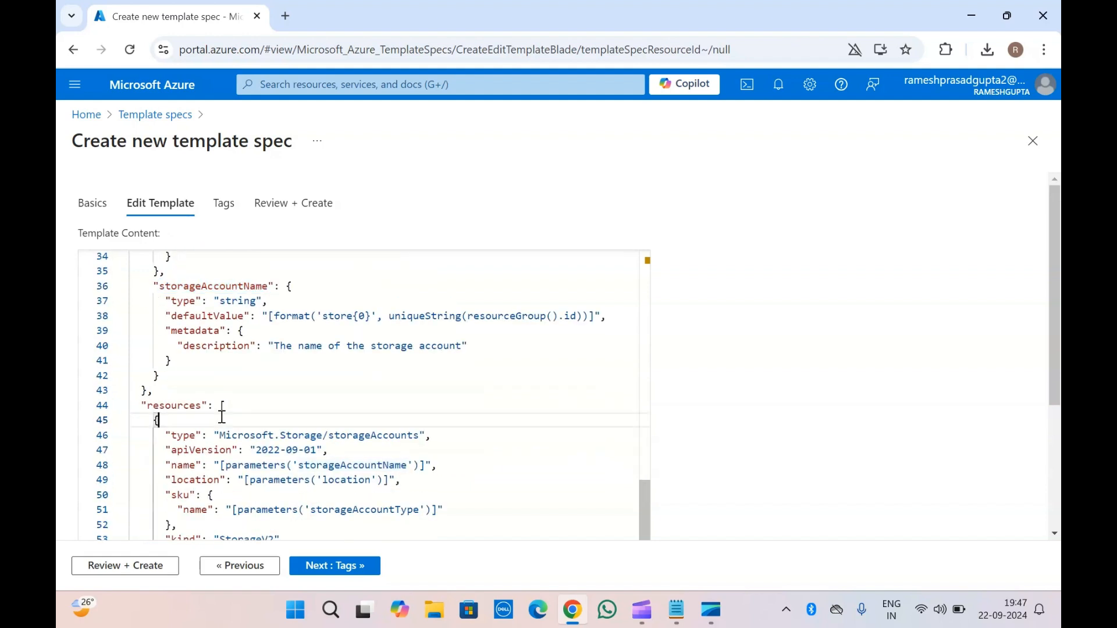
drag(154, 390, 122, 287)
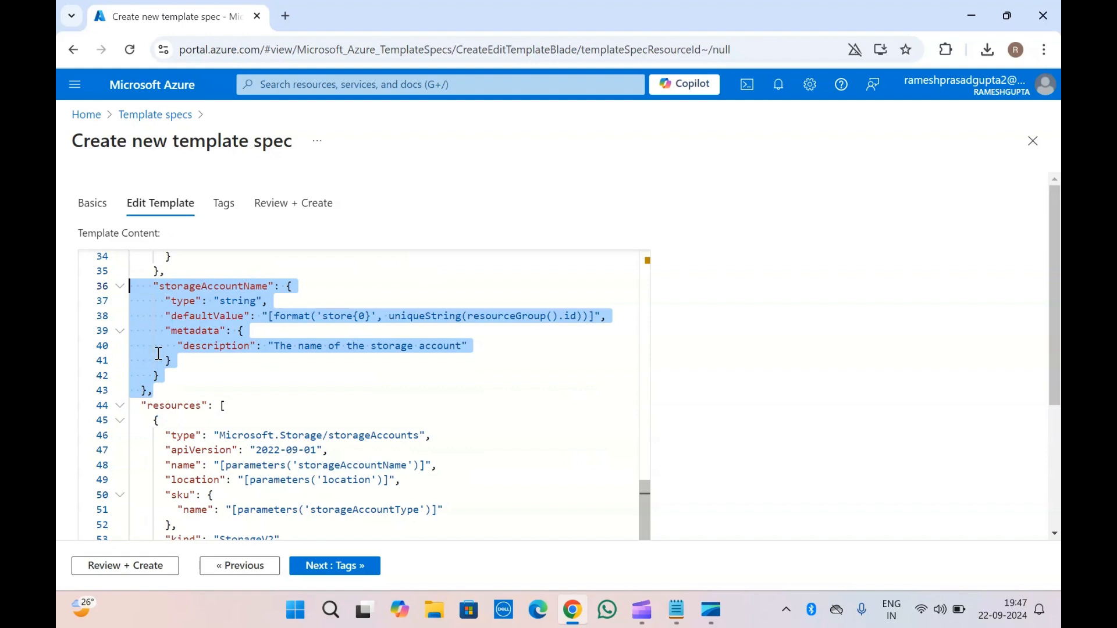
click(167, 392)
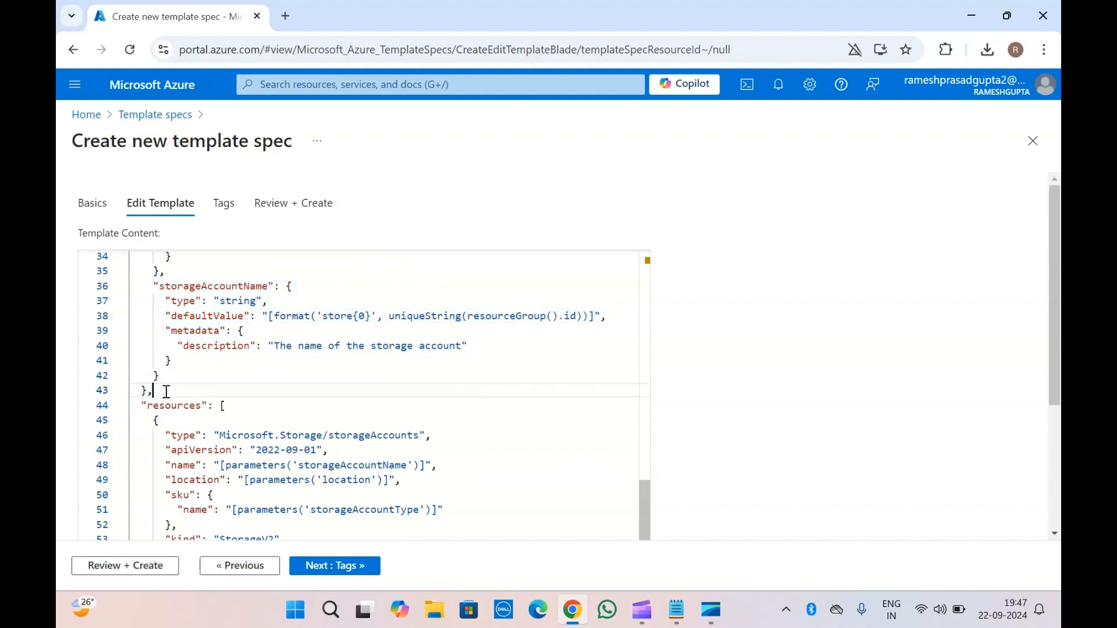
drag(167, 392, 127, 286)
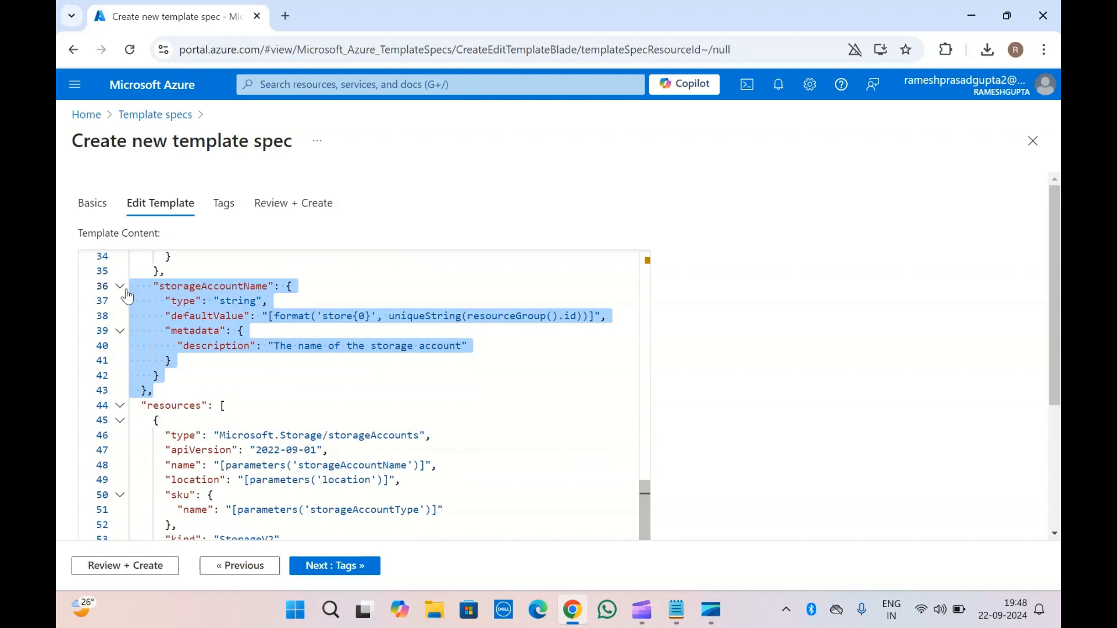
click(180, 377)
scroll(179, 377, down, 1)
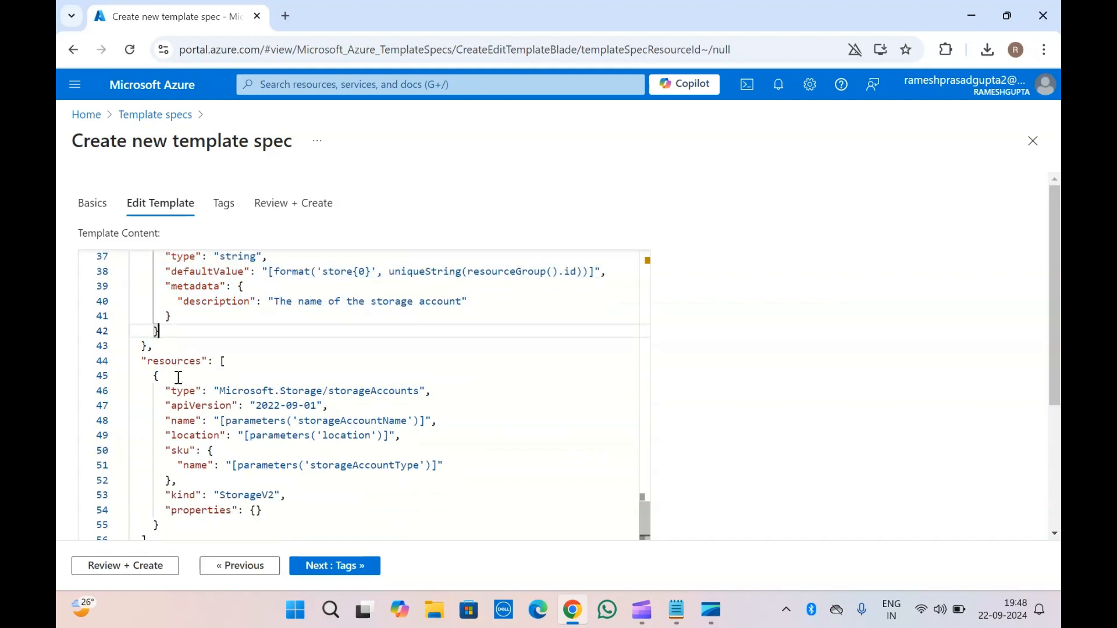
scroll(178, 377, up, 5)
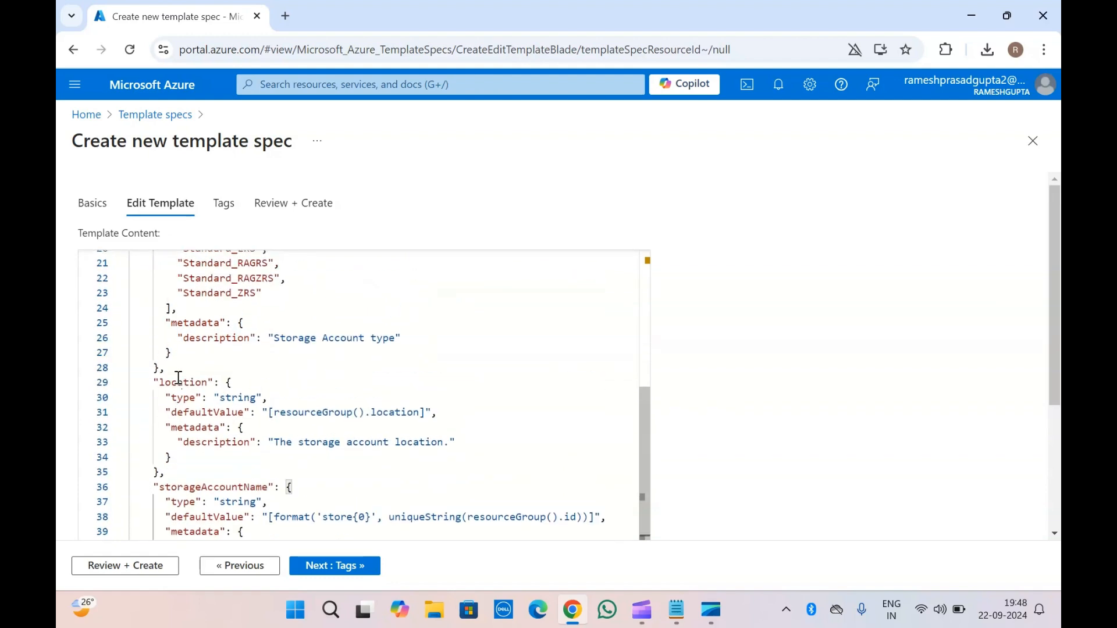
scroll(175, 373, down, 5)
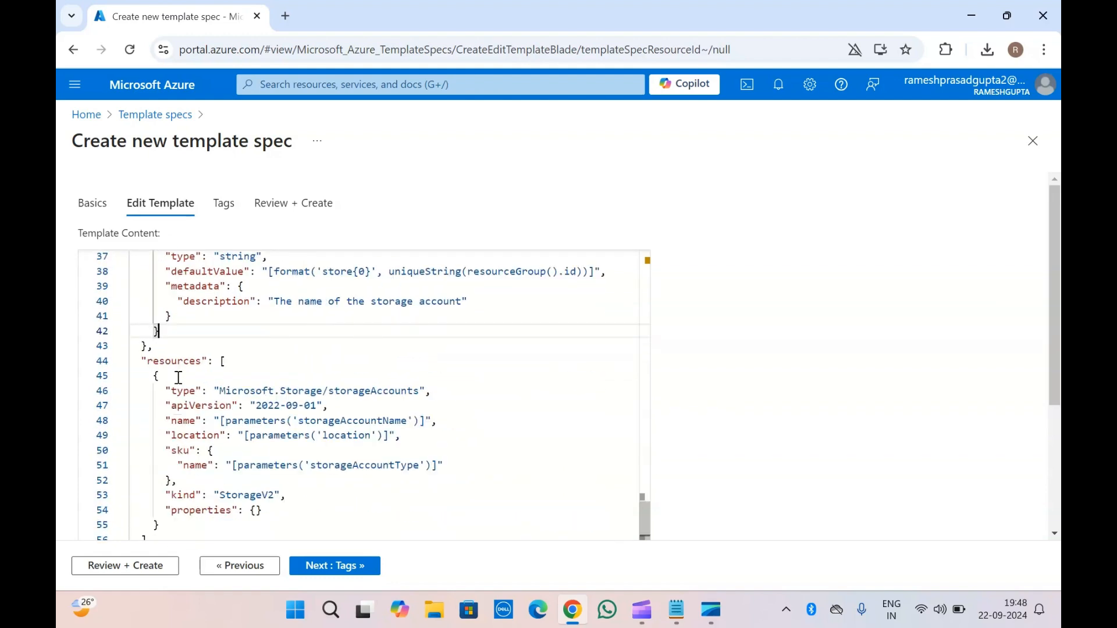
Tag the template spec with name "resource" and value "stoage account", and create the template spec after validation.
click(337, 573)
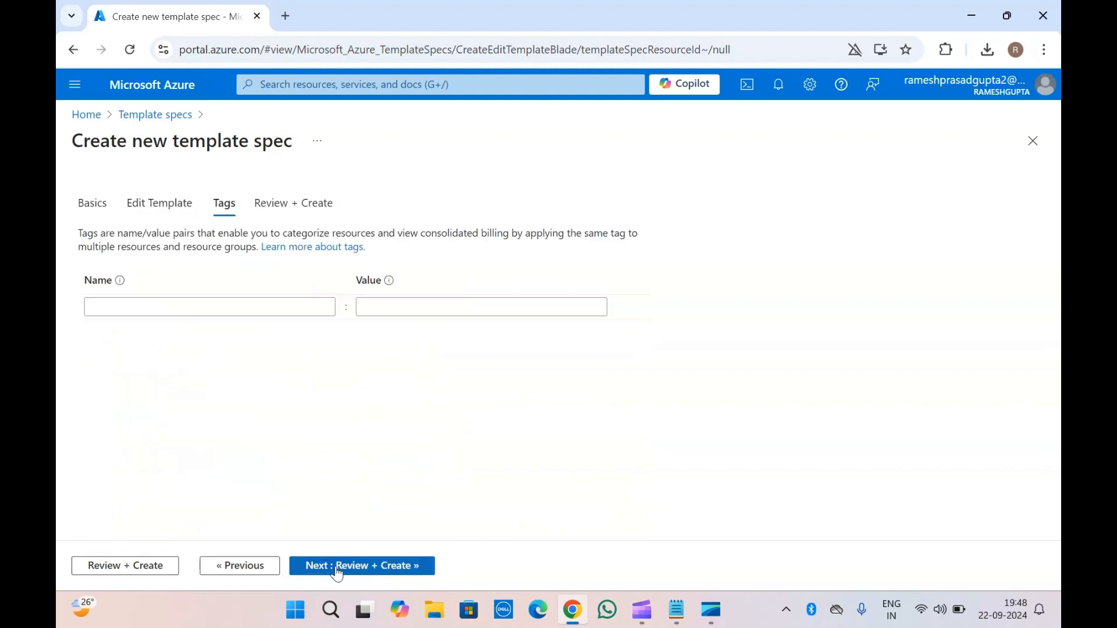
click(278, 309)
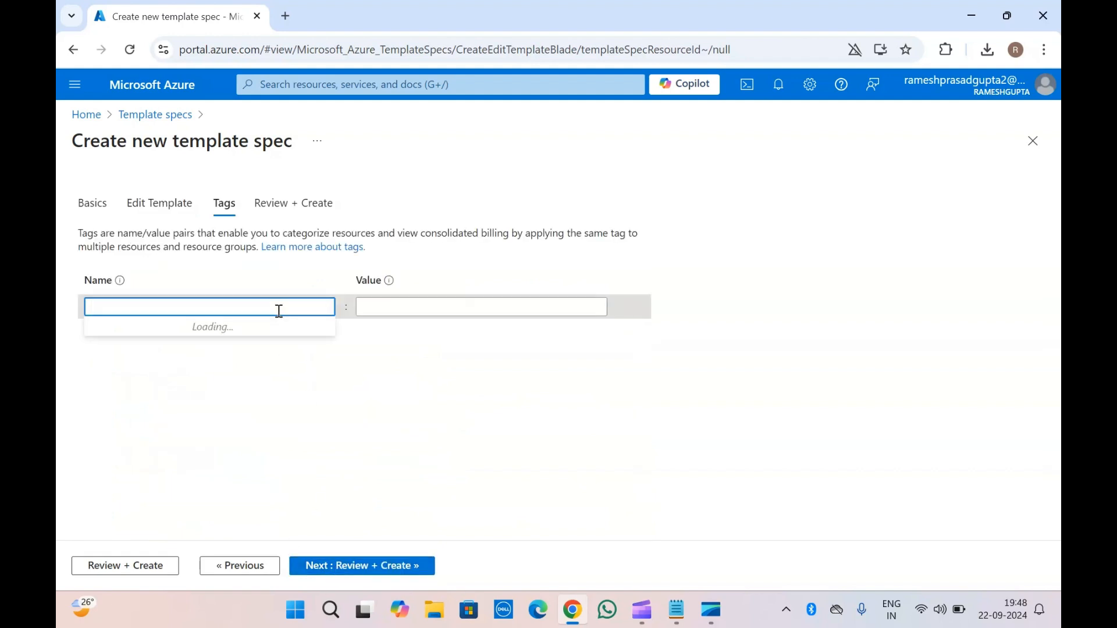
text(resource)
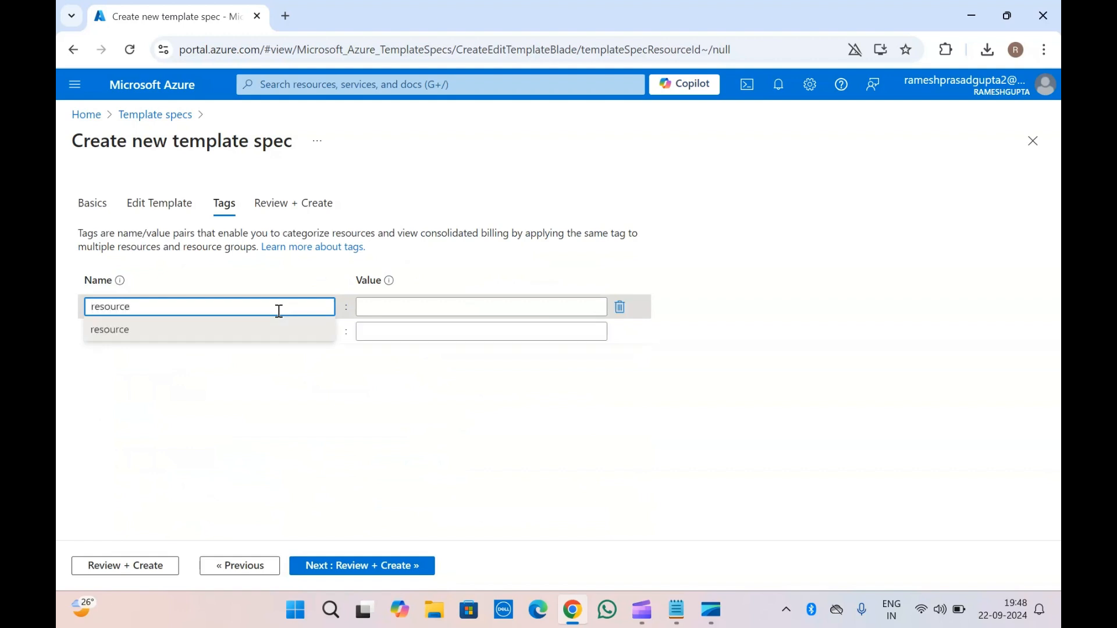
click(249, 332)
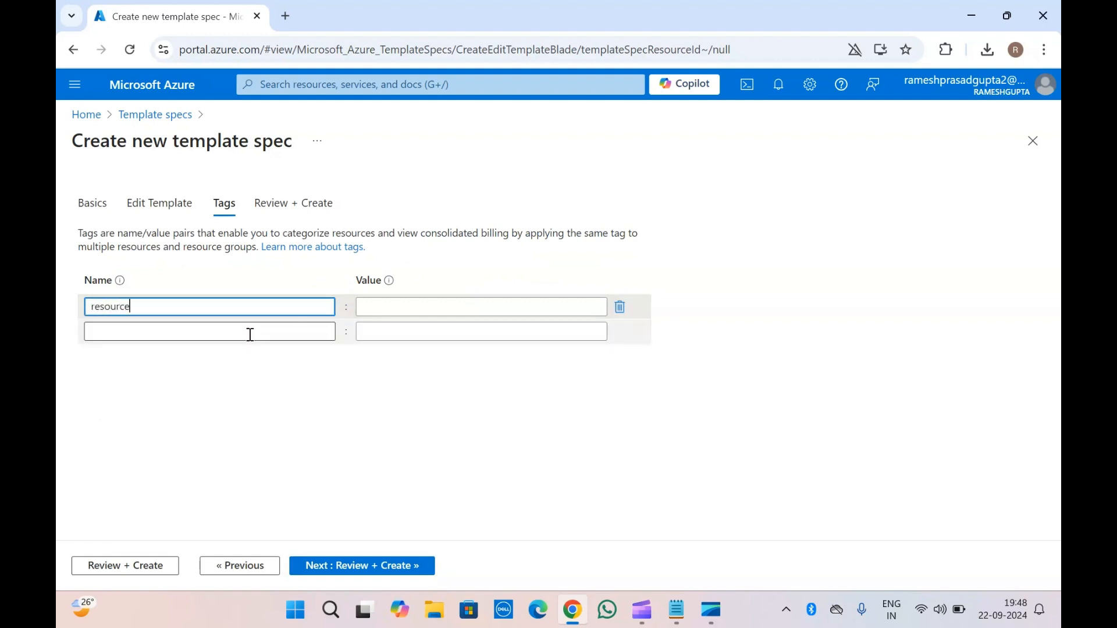
click(406, 300)
text(sto)
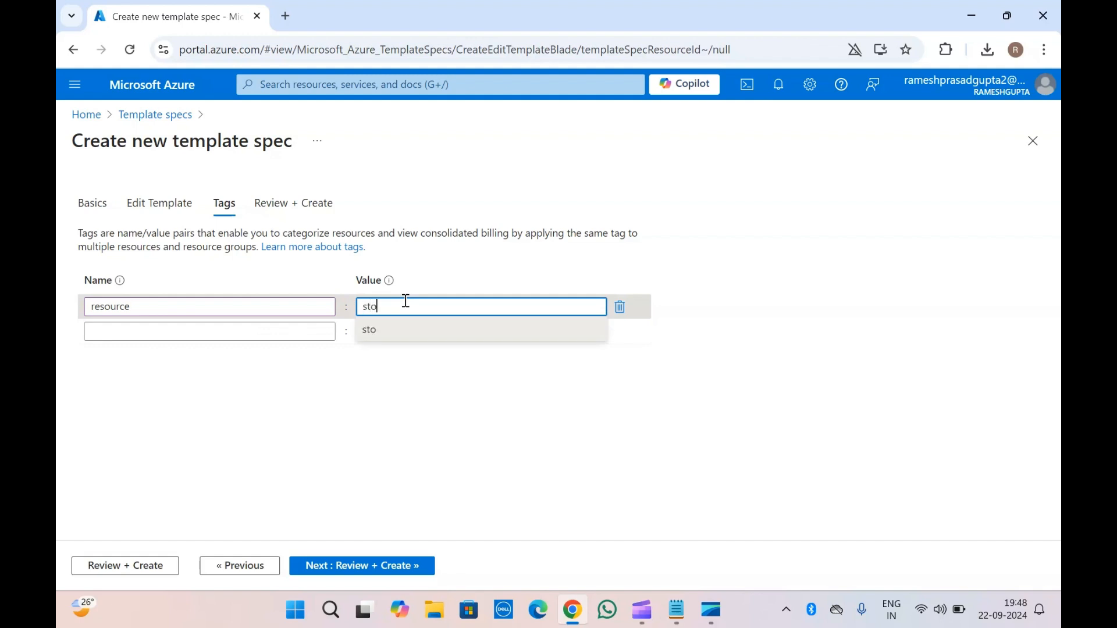
text(age account)
click(424, 343)
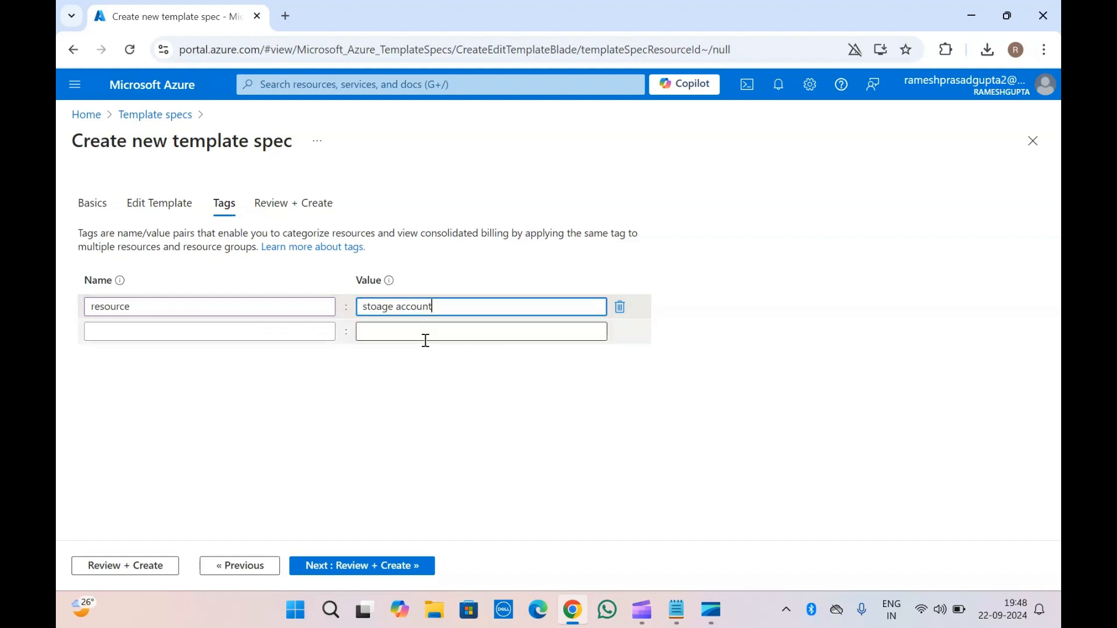
click(348, 574)
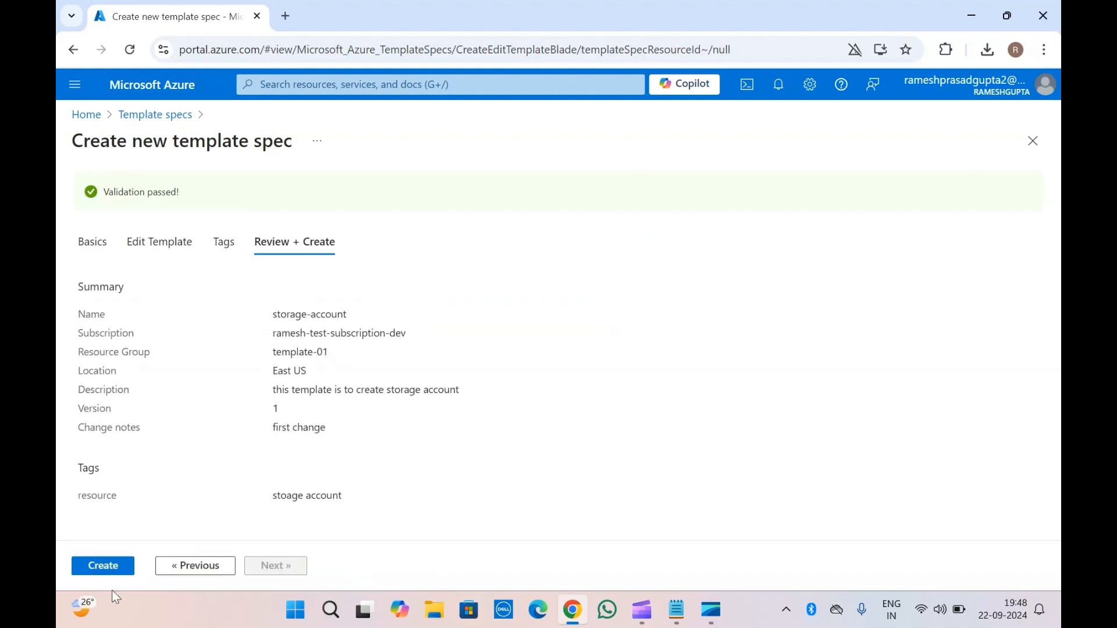
click(97, 576)
Switch to Notepad and save the open public key file containing the template JSON.
click(295, 621)
text(no)
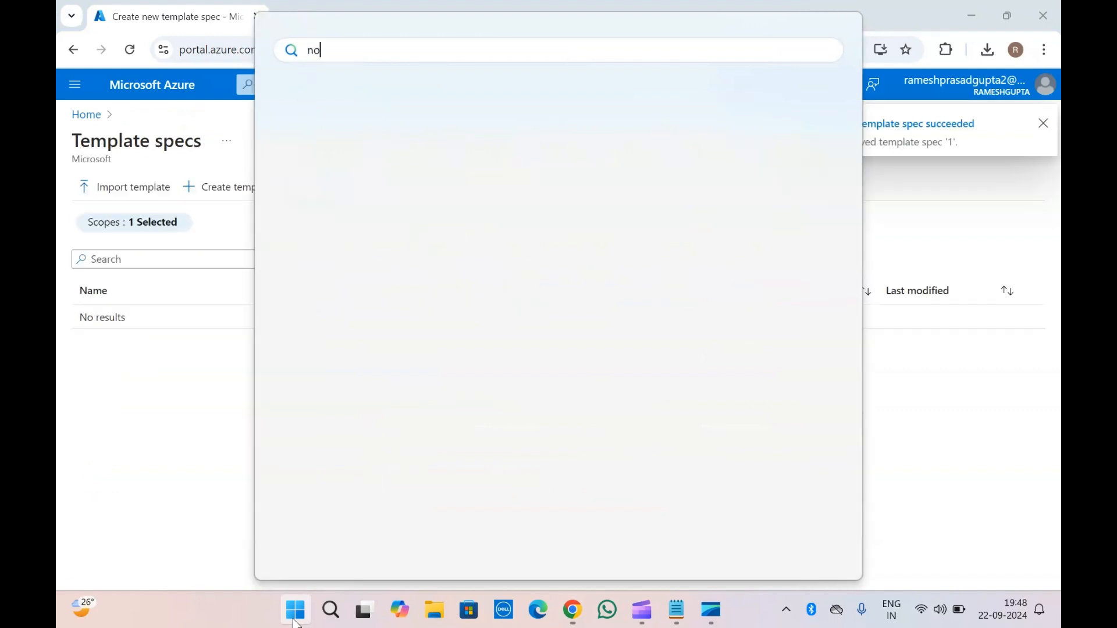
text(te)
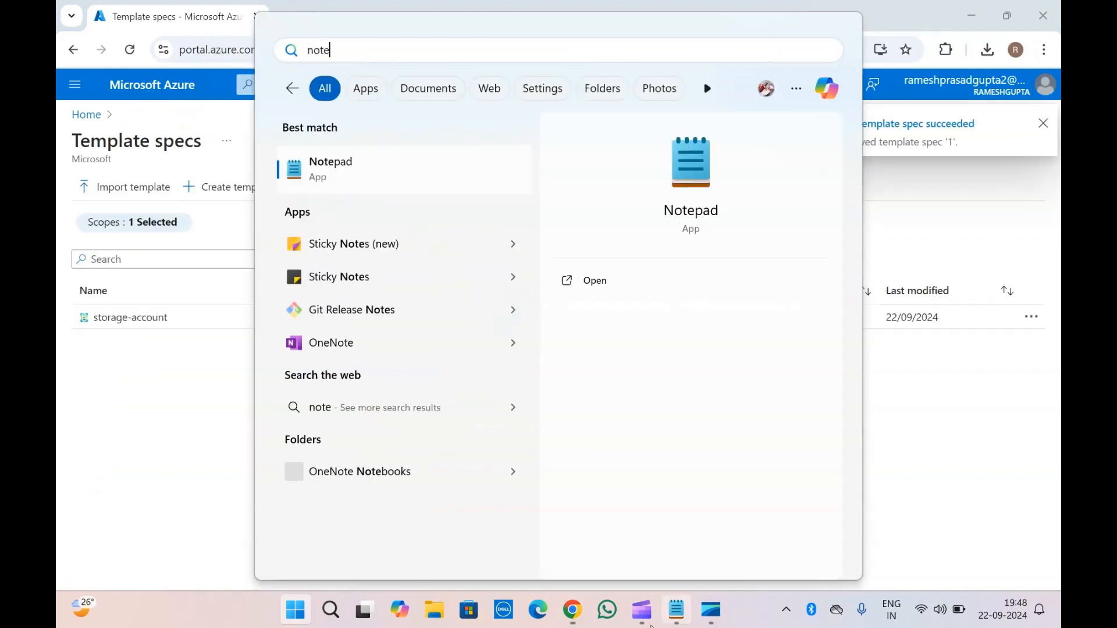
click(677, 611)
click(344, 229)
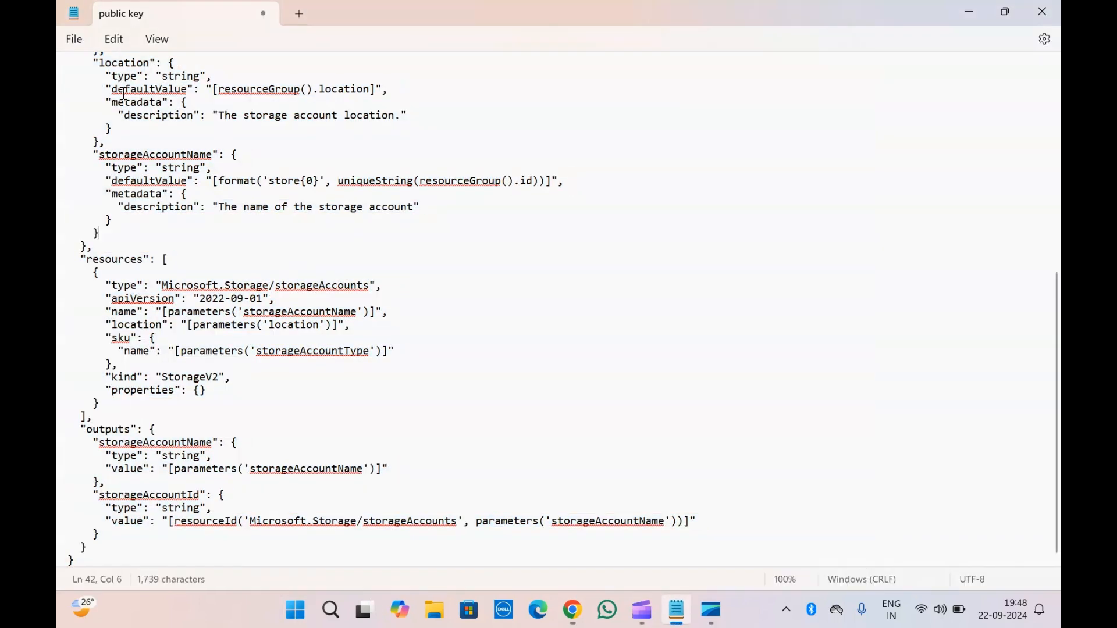
click(76, 42)
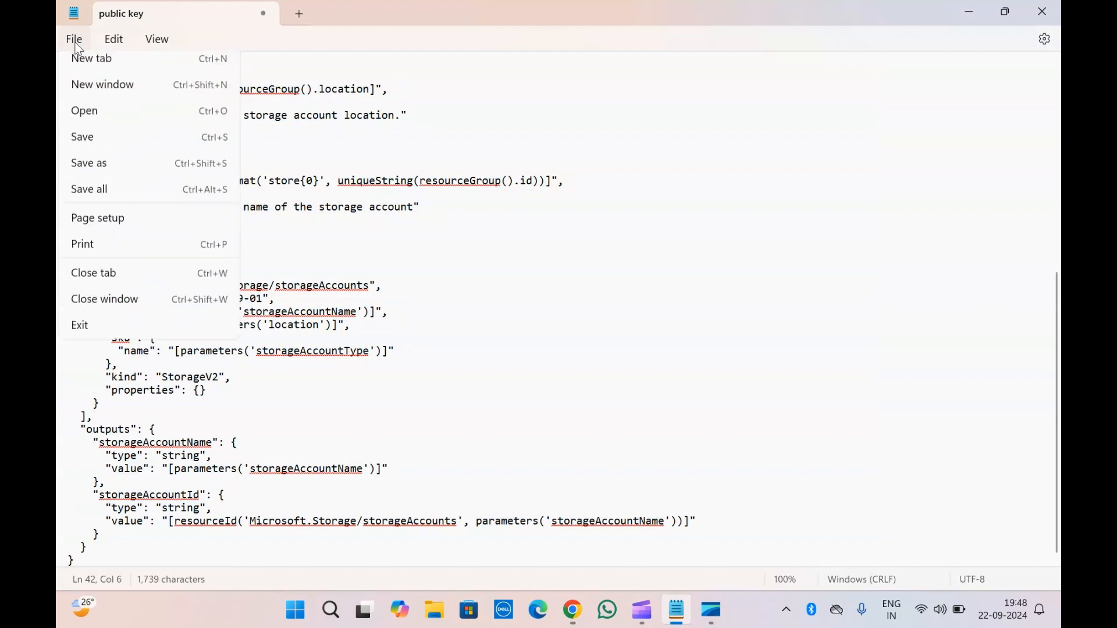
click(91, 150)
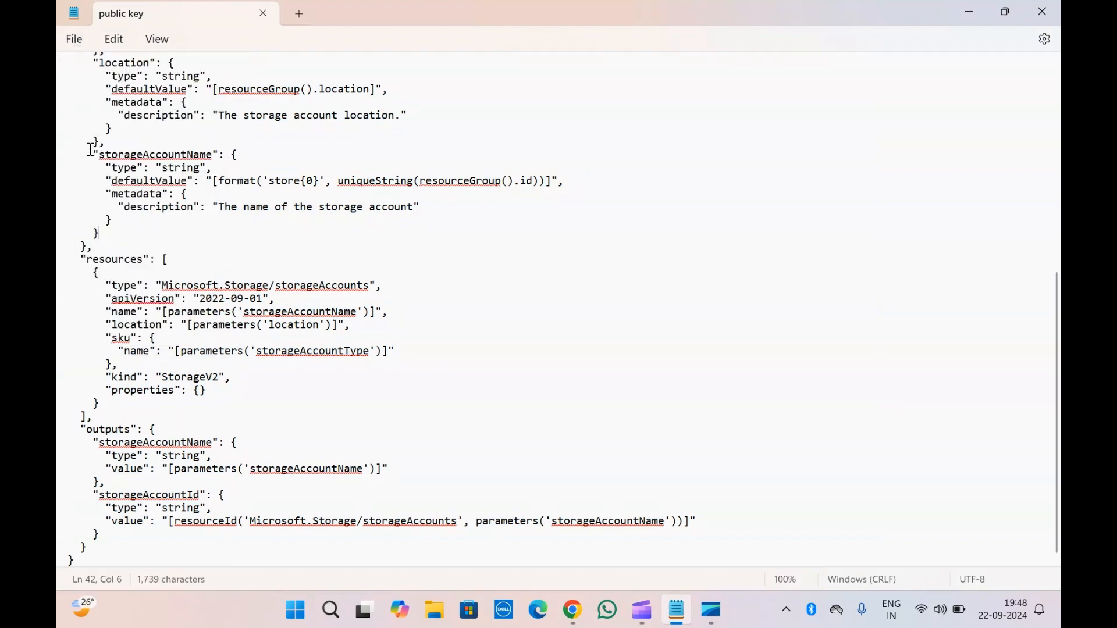
Save a copy of the template file to the Desktop as storage.json.
click(72, 40)
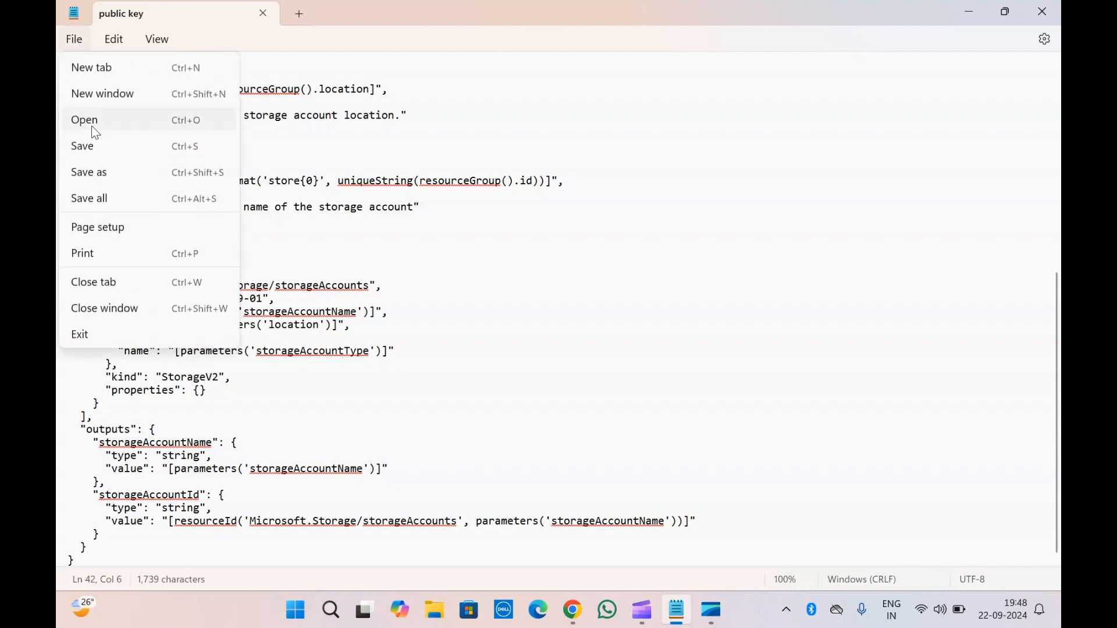
click(100, 175)
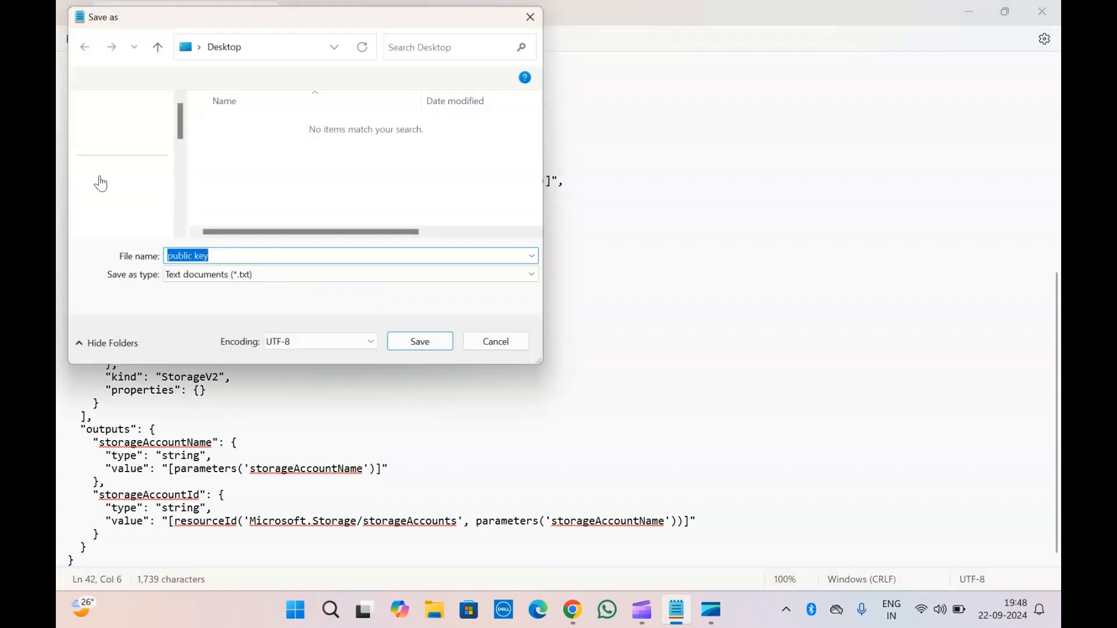
click(119, 182)
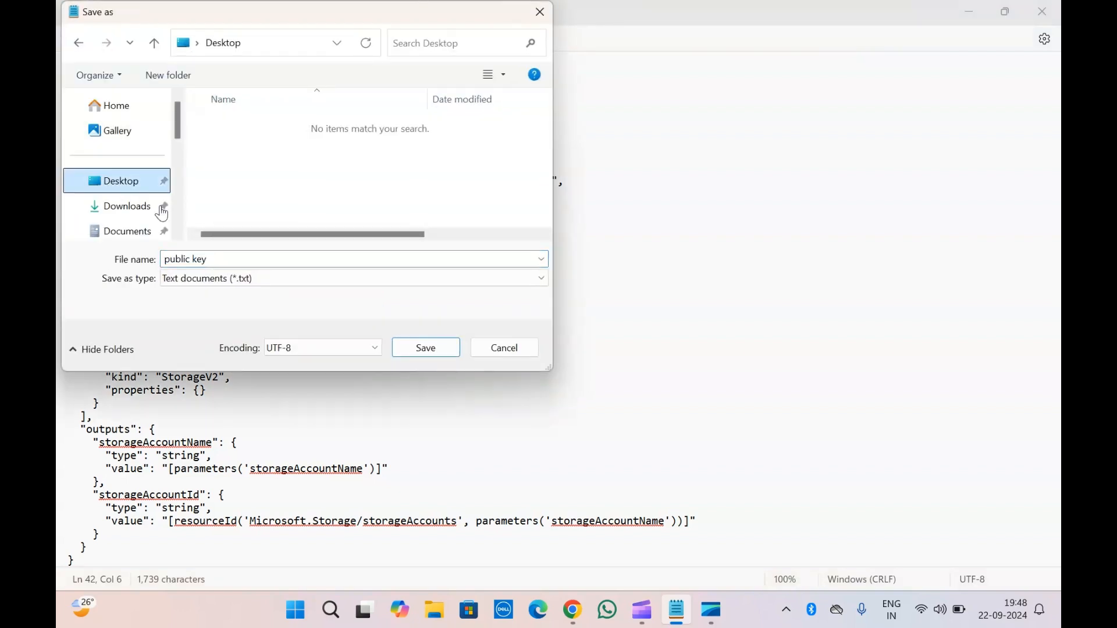
click(219, 259)
text(s)
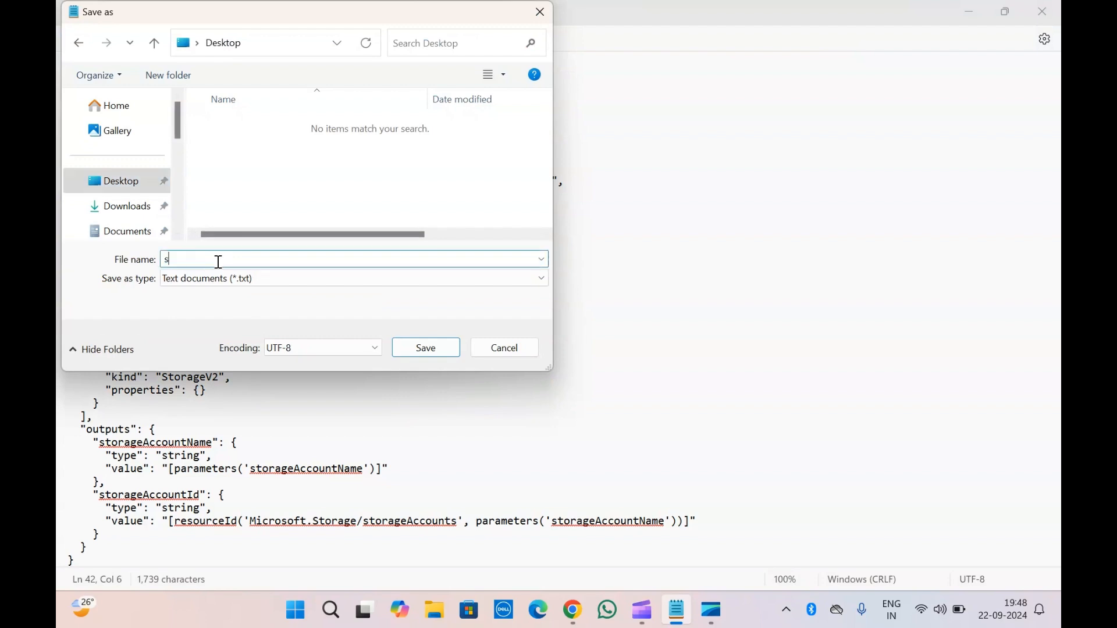
text(torage)
click(315, 284)
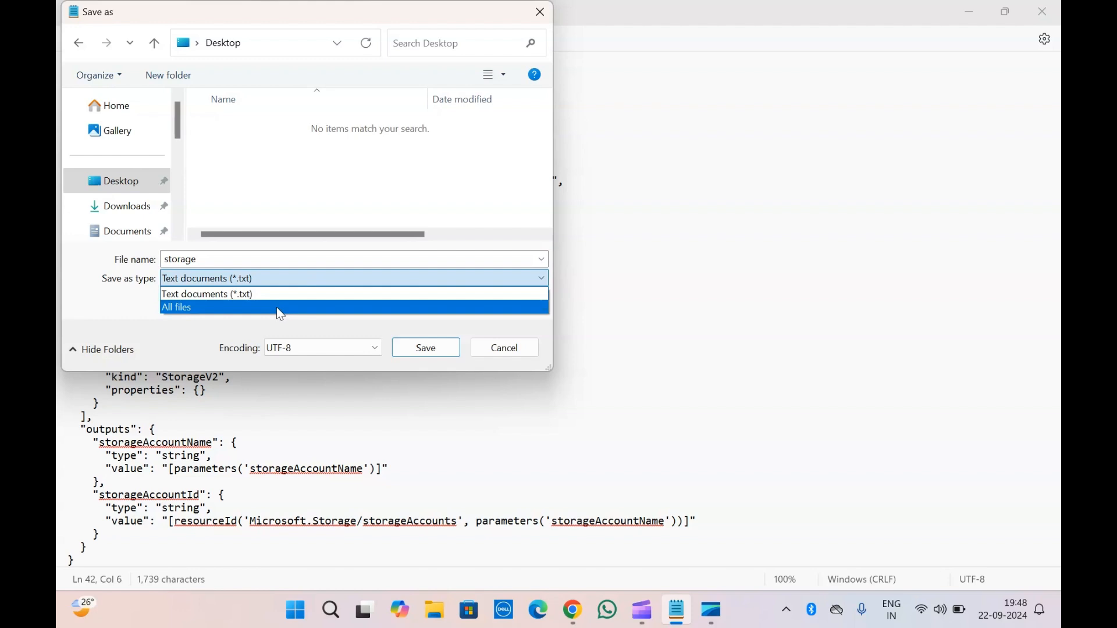
click(263, 260)
click(265, 261)
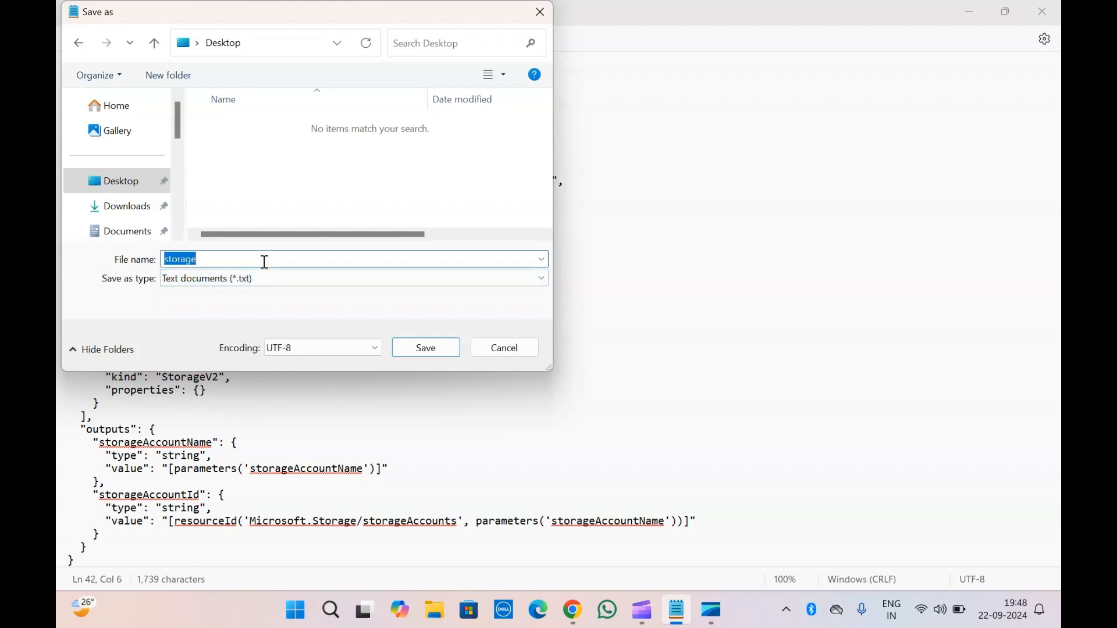
click(265, 262)
text(.jsn)
key(BackSpace)
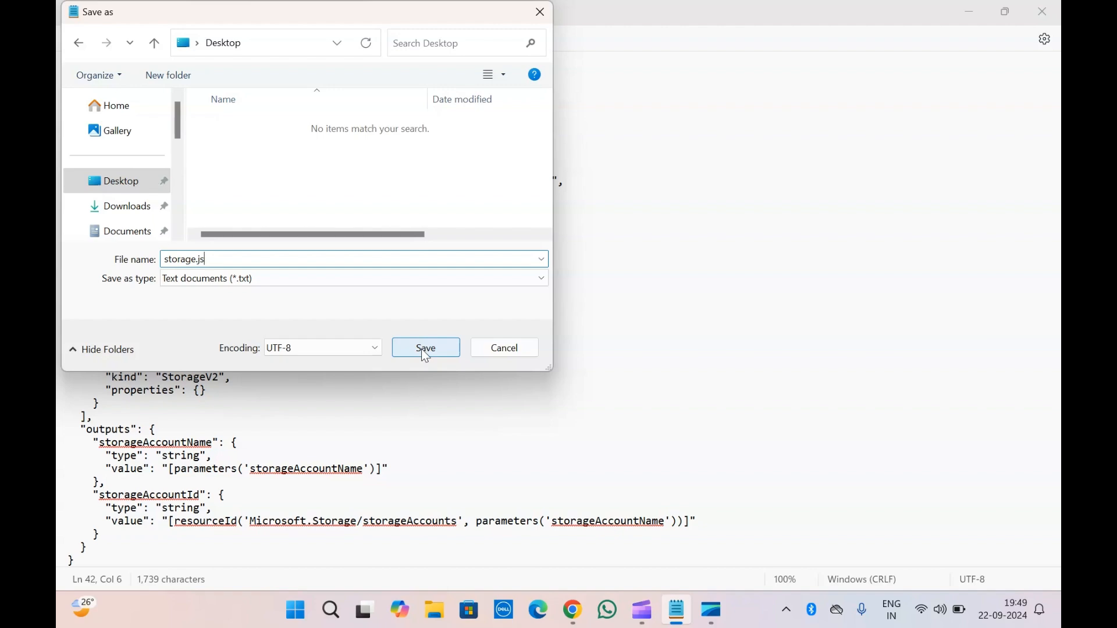
text(on)
click(448, 352)
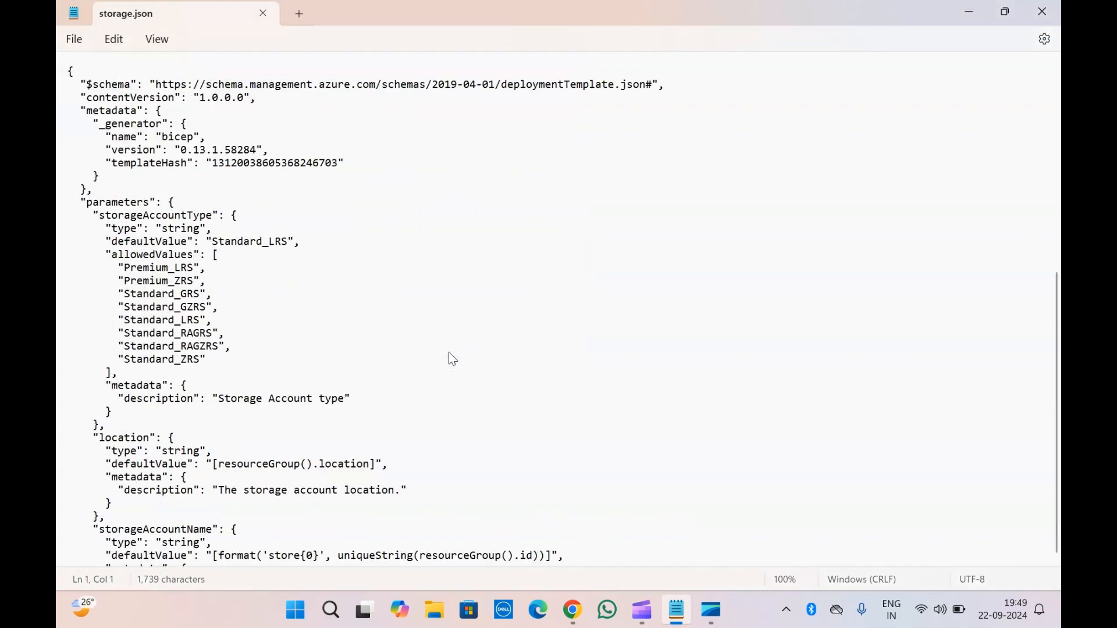
click(449, 351)
Switch back to the Azure portal in Chrome and import storage.json from the Desktop as a template.
click(584, 612)
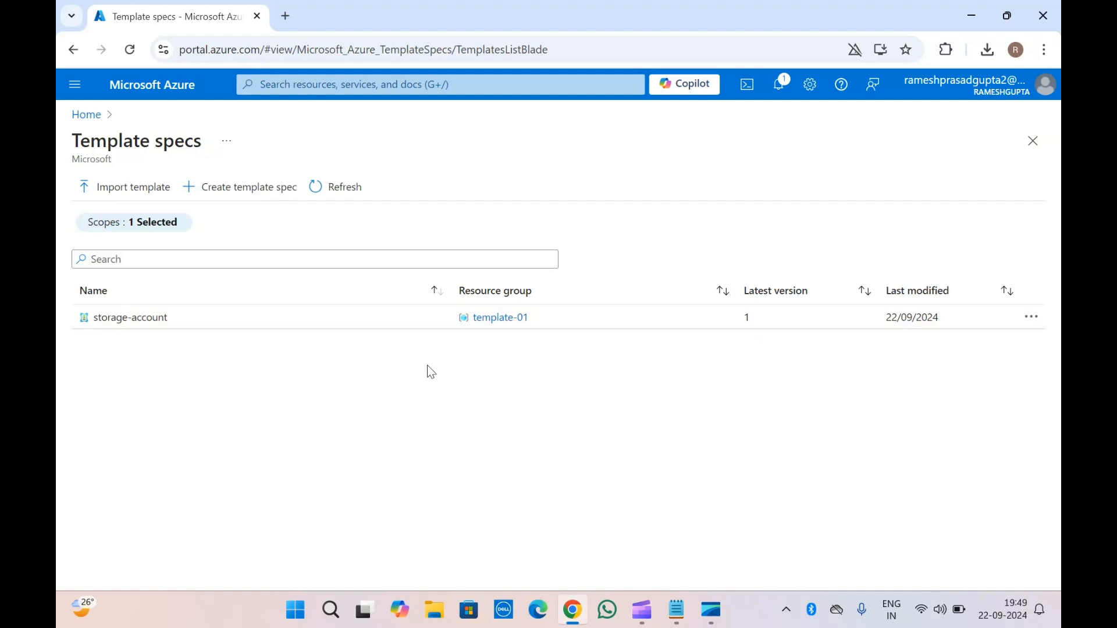
click(135, 192)
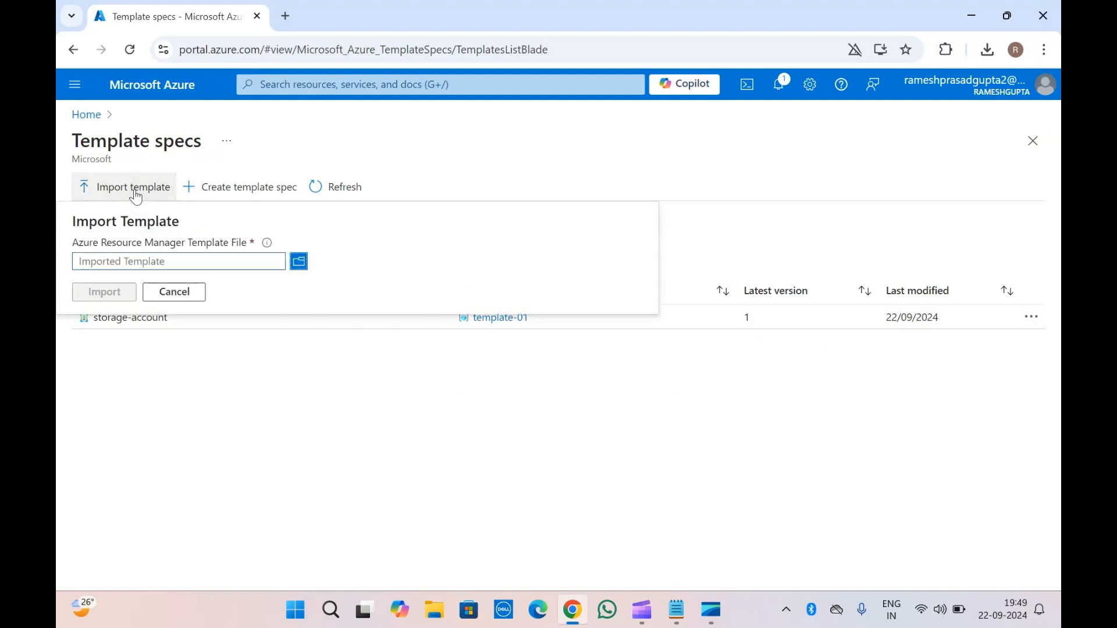
click(299, 263)
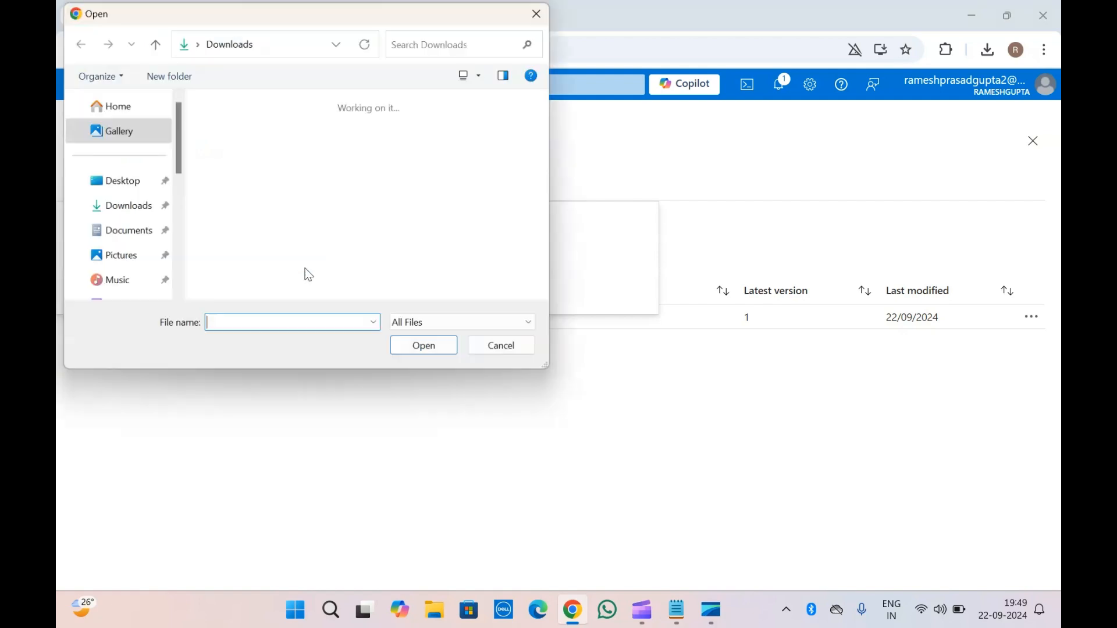
click(120, 185)
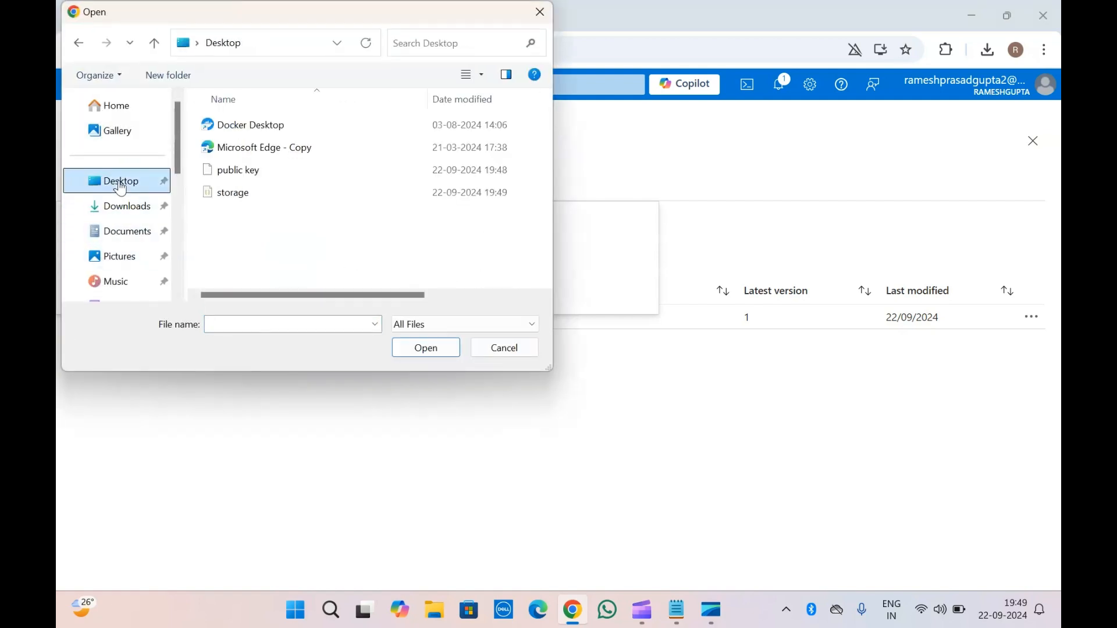
double_click(236, 197)
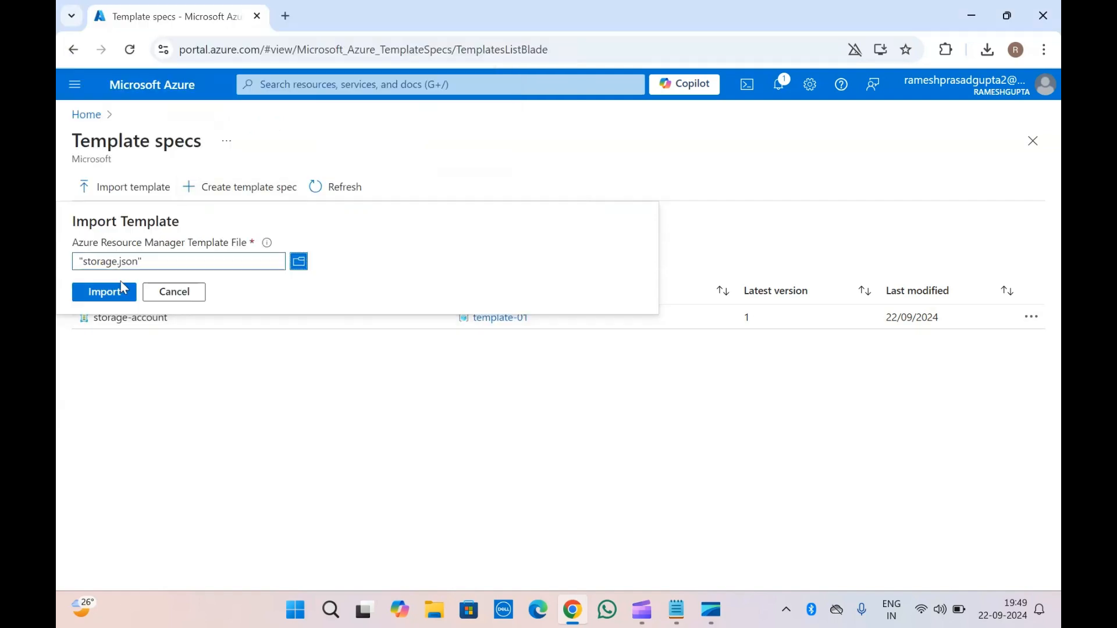
click(105, 293)
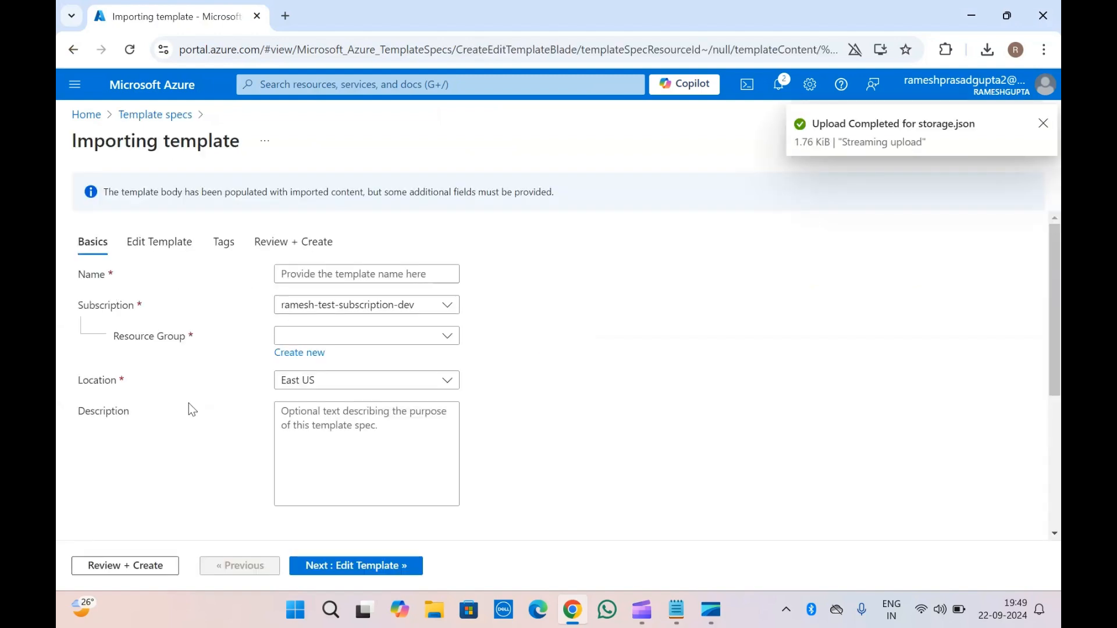
Review the imported template's basic fields and its content, including the parameters and the storage account resource type.
scroll(190, 406, down, 4)
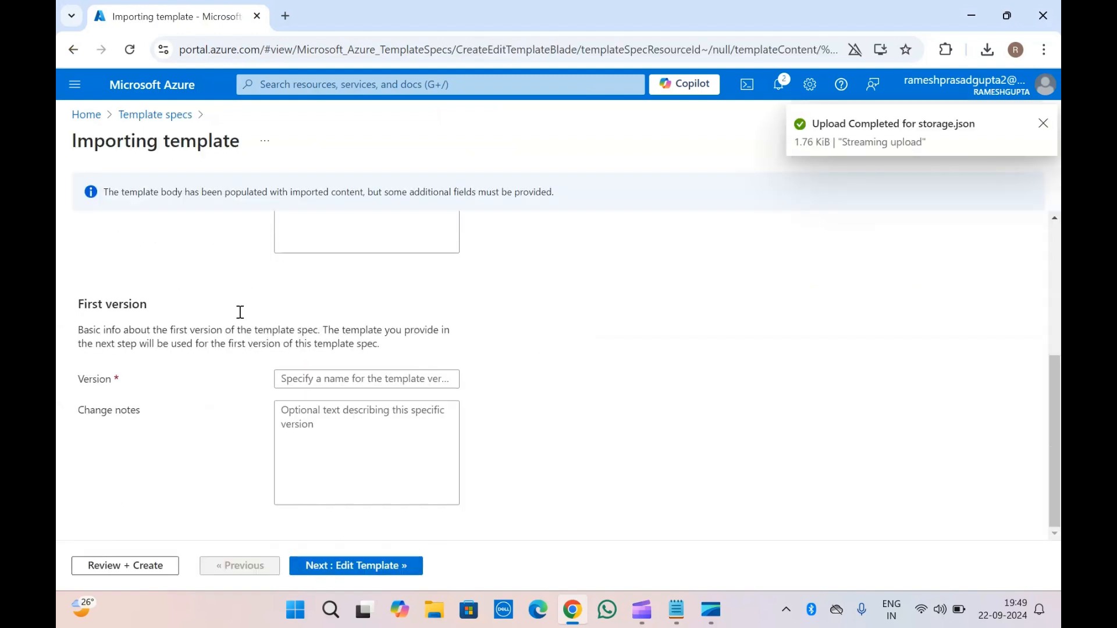
scroll(239, 312, up, 4)
click(340, 567)
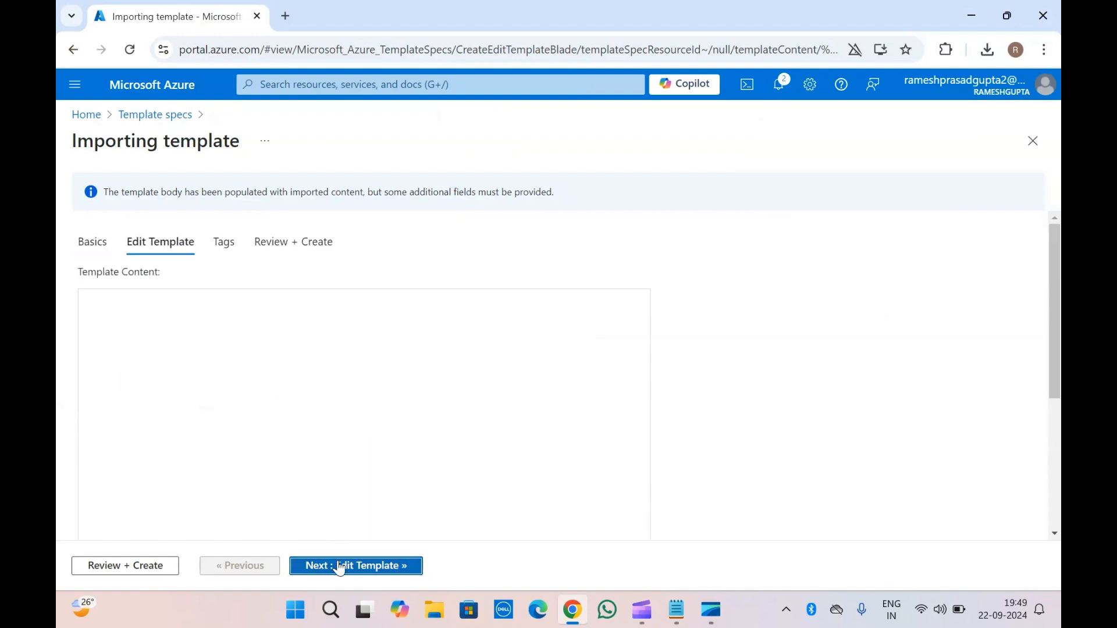
scroll(336, 429, down, 10)
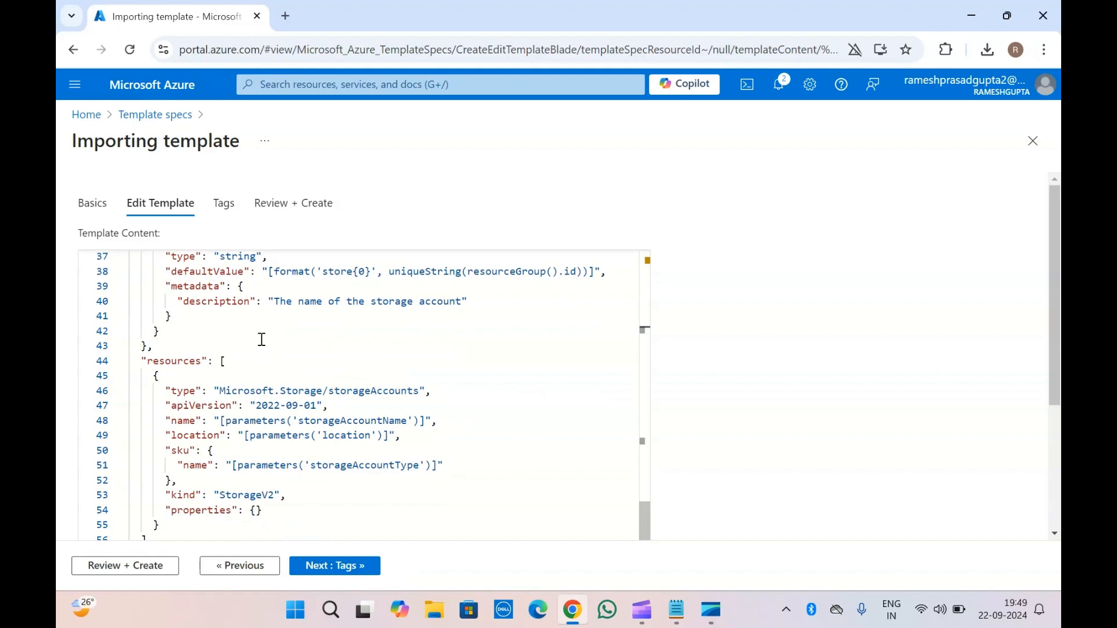
scroll(262, 340, up, 9)
scroll(262, 339, up, 2)
scroll(262, 340, down, 10)
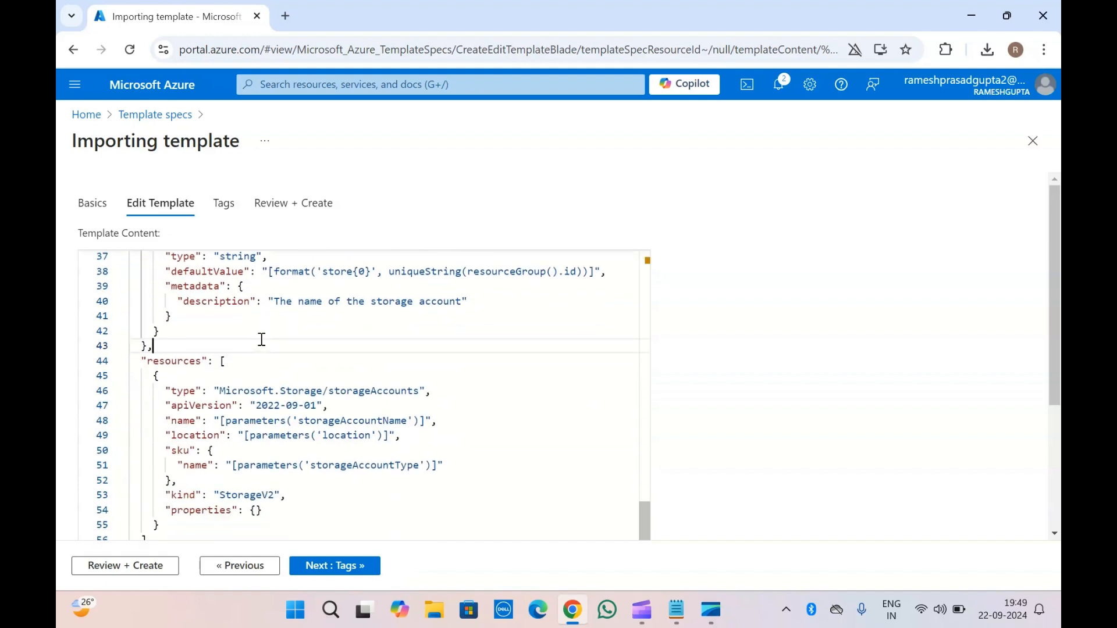
drag(180, 138, 244, 392)
double_click(245, 389)
scroll(246, 389, up, 9)
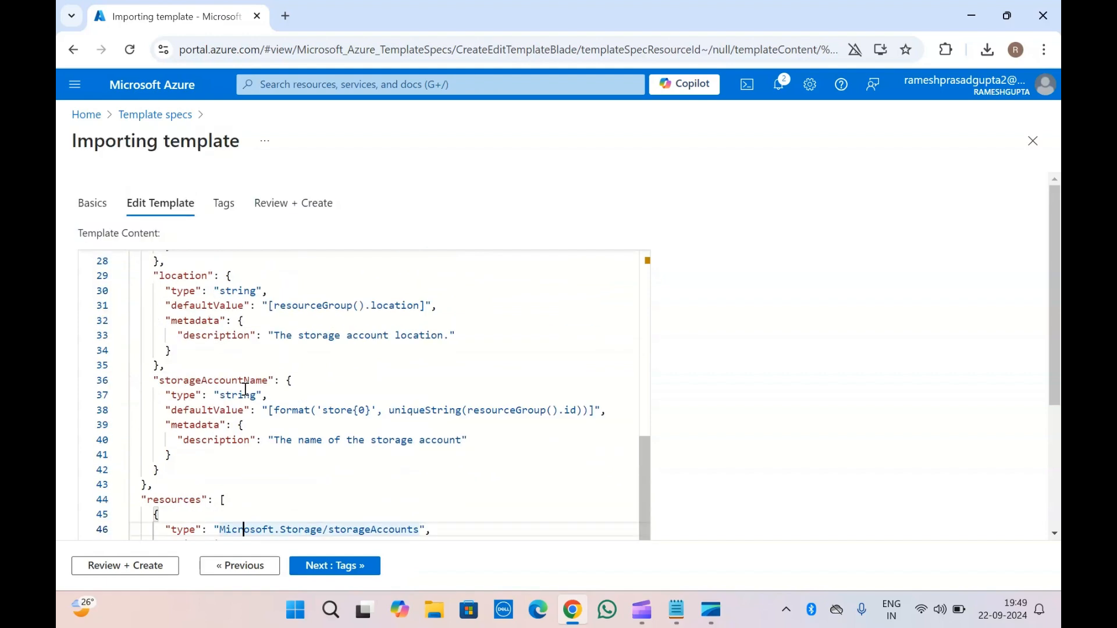
Leave the import for the template specs list and open the storage-account template spec.
click(173, 117)
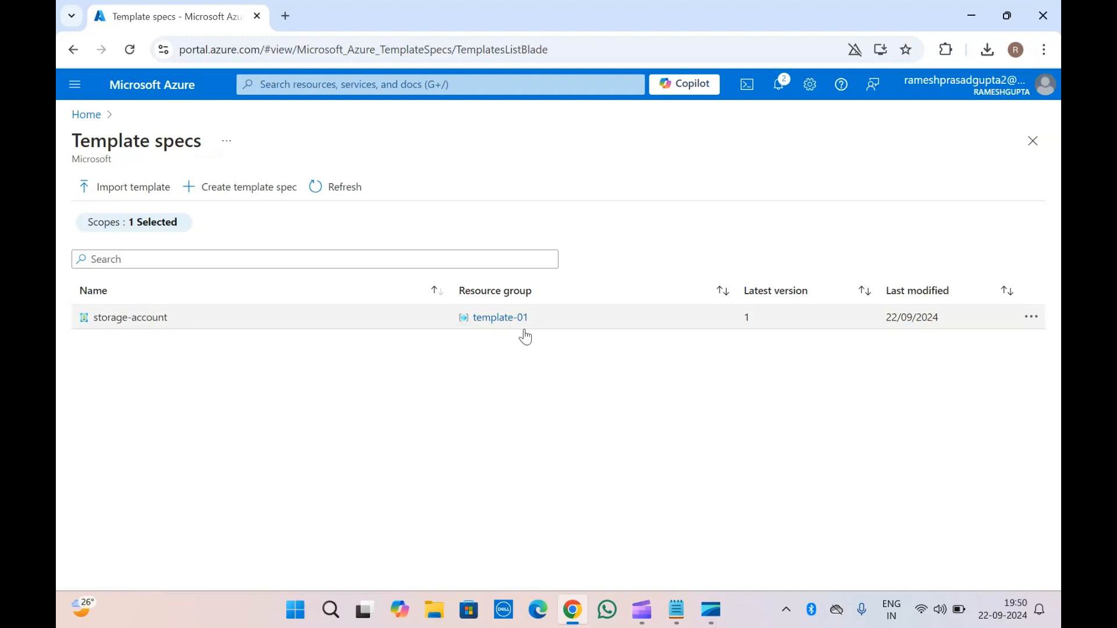
click(1031, 319)
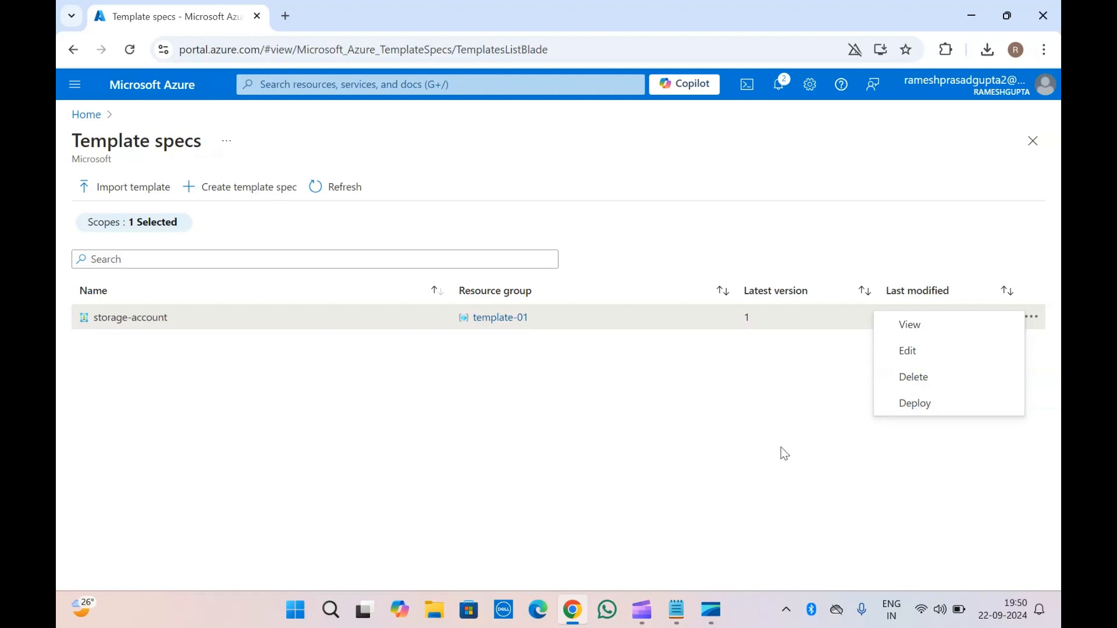
click(560, 451)
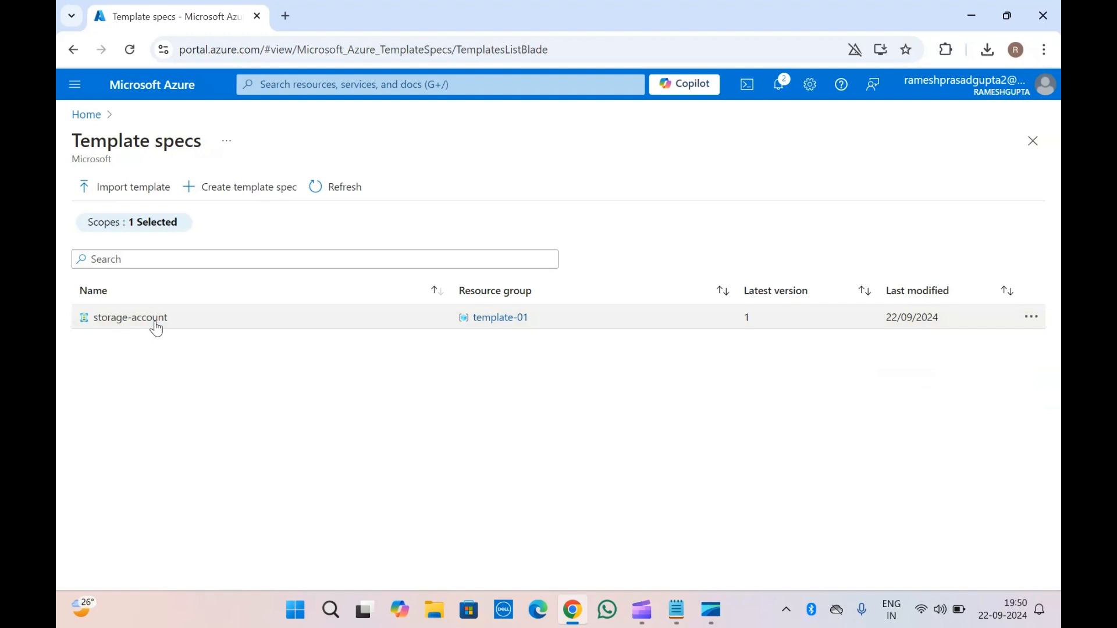
click(292, 320)
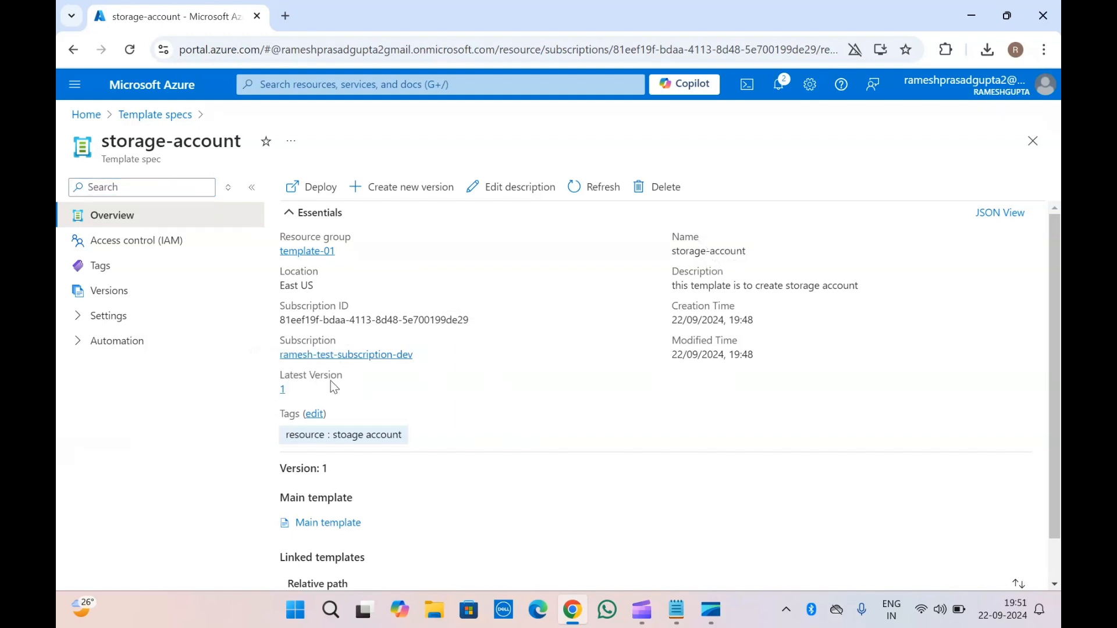
View the main template of the storage-account template spec, look through its parameters, and close it.
scroll(340, 385, down, 1)
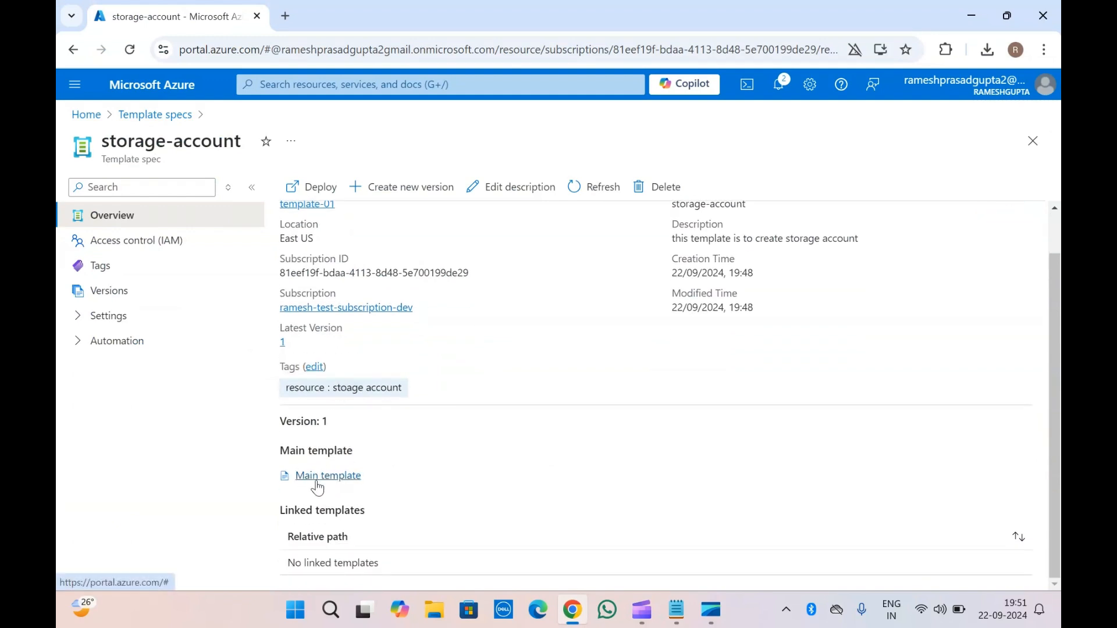
click(336, 479)
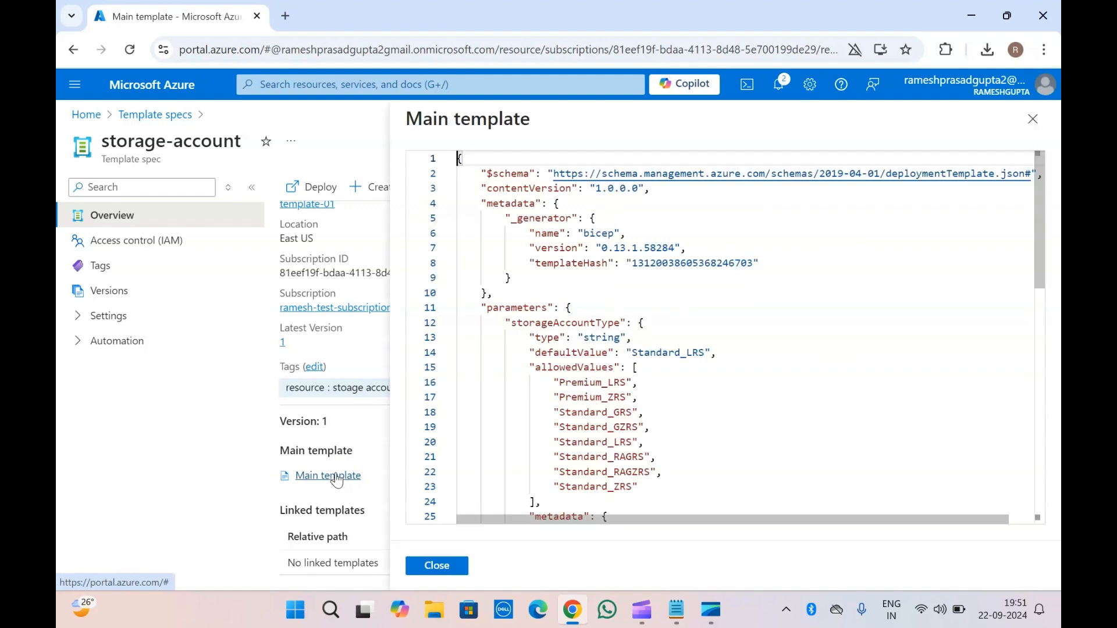
scroll(587, 371, down, 10)
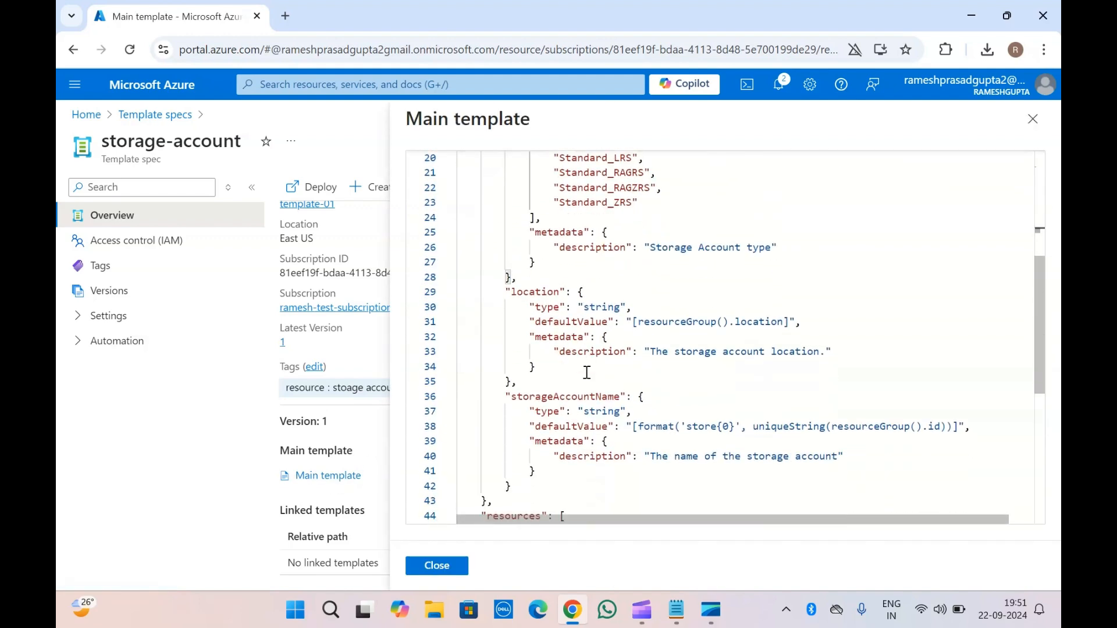
scroll(587, 373, up, 10)
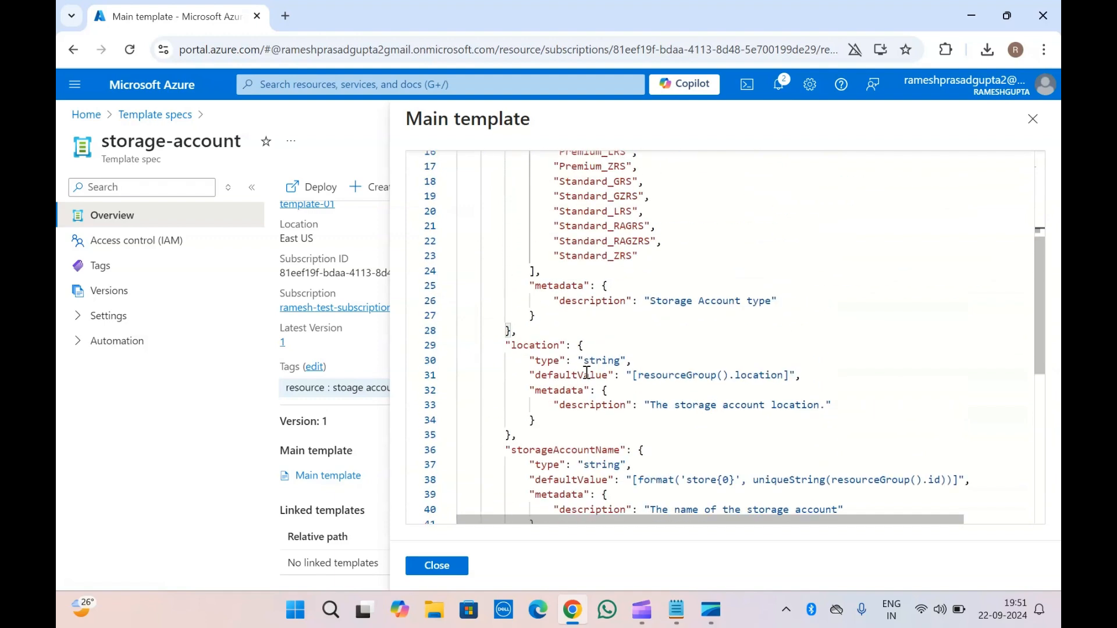
click(584, 367)
click(431, 570)
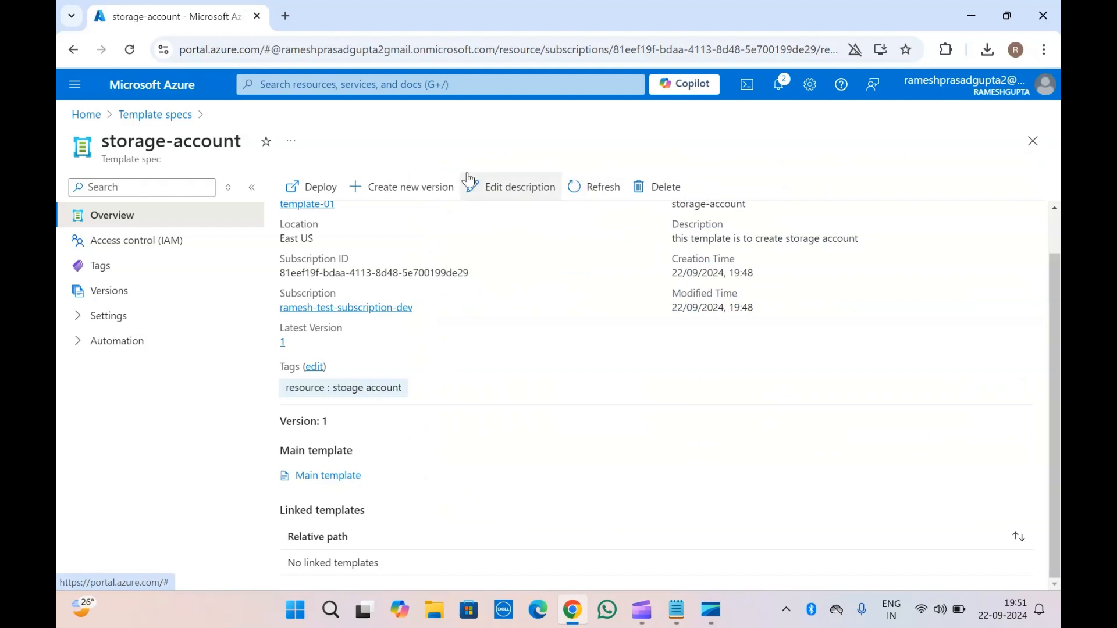
Start a new template spec version named 2, look over its template content, and return to the spec's overview without saving.
click(373, 191)
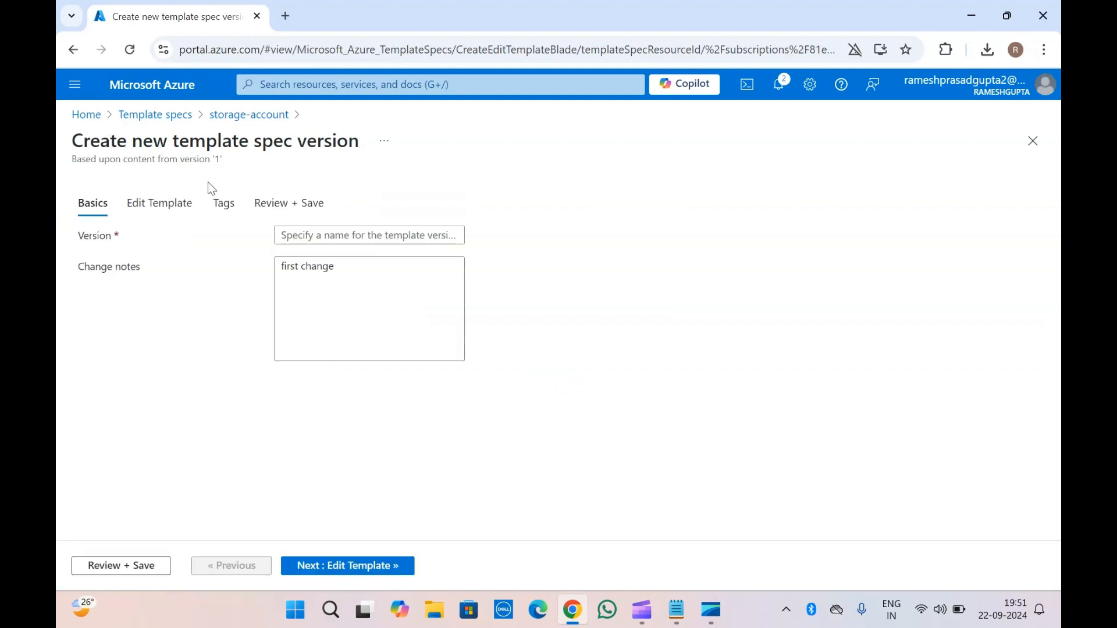
click(307, 235)
text(2)
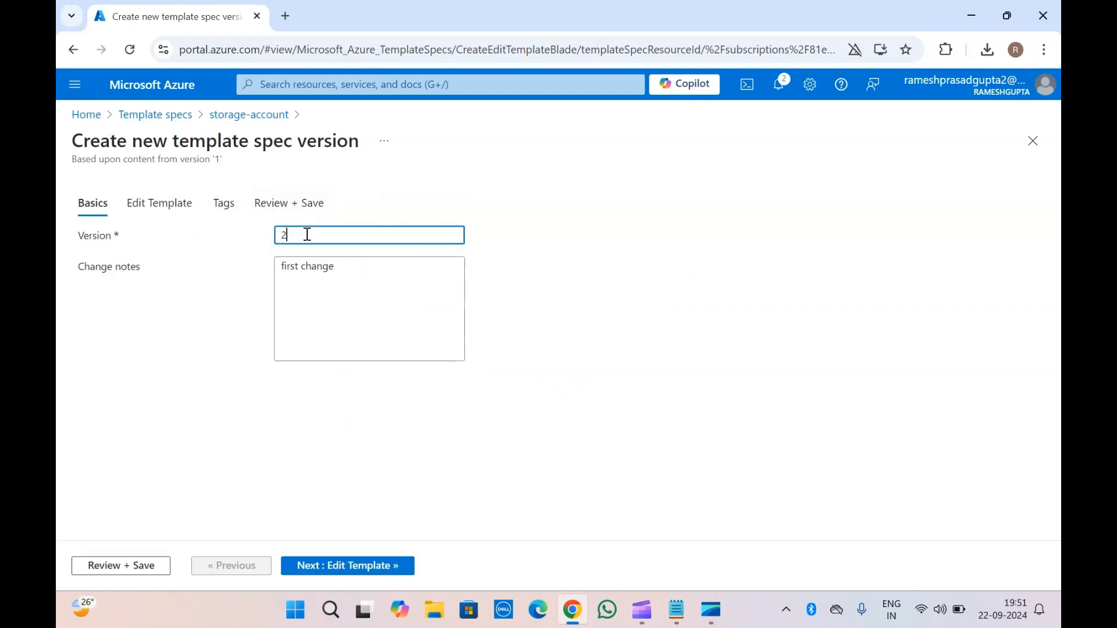
click(169, 213)
scroll(279, 385, down, 9)
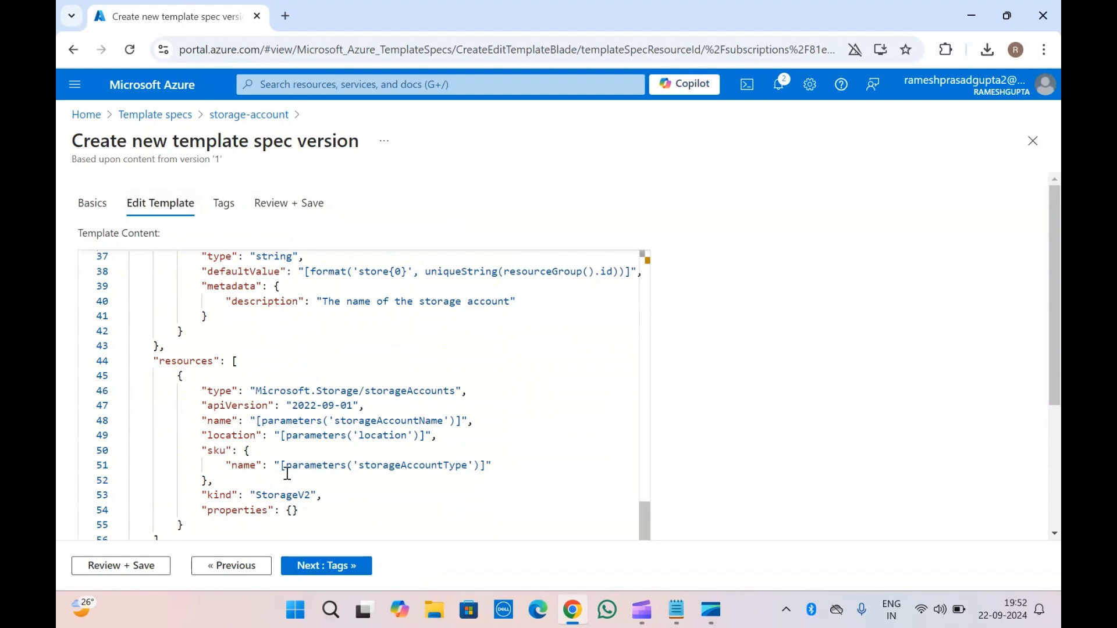
click(337, 336)
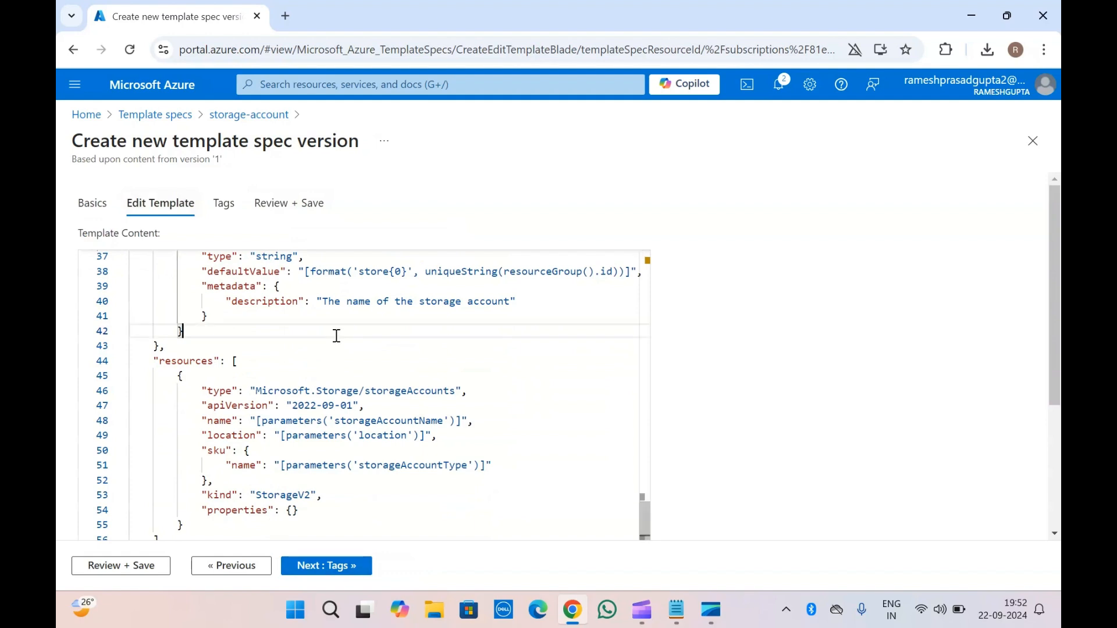
click(252, 116)
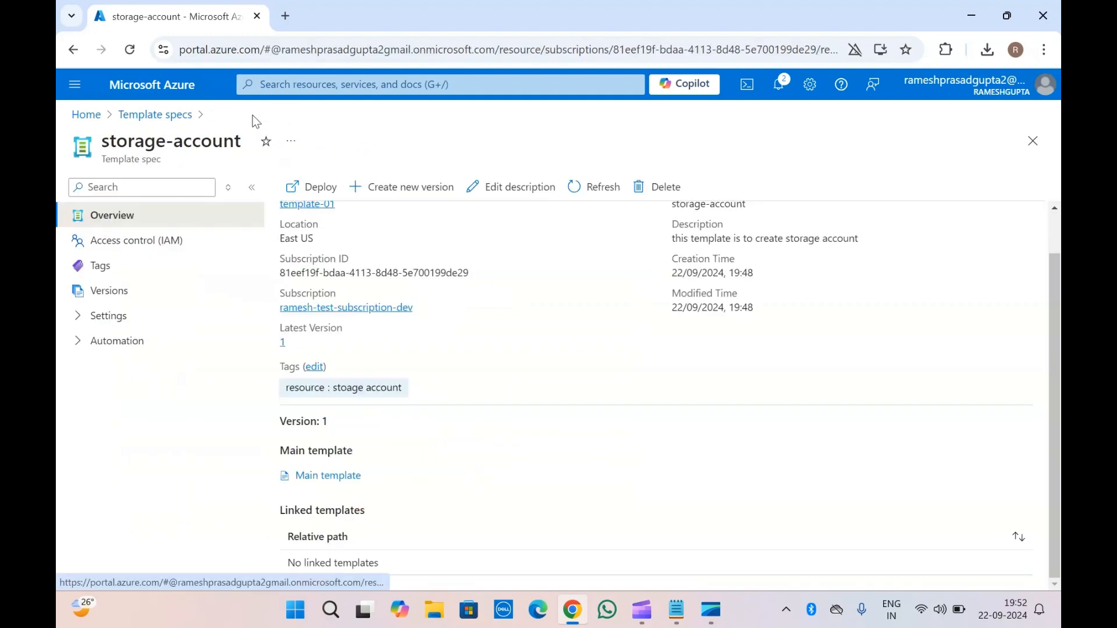
scroll(545, 322, up, 1)
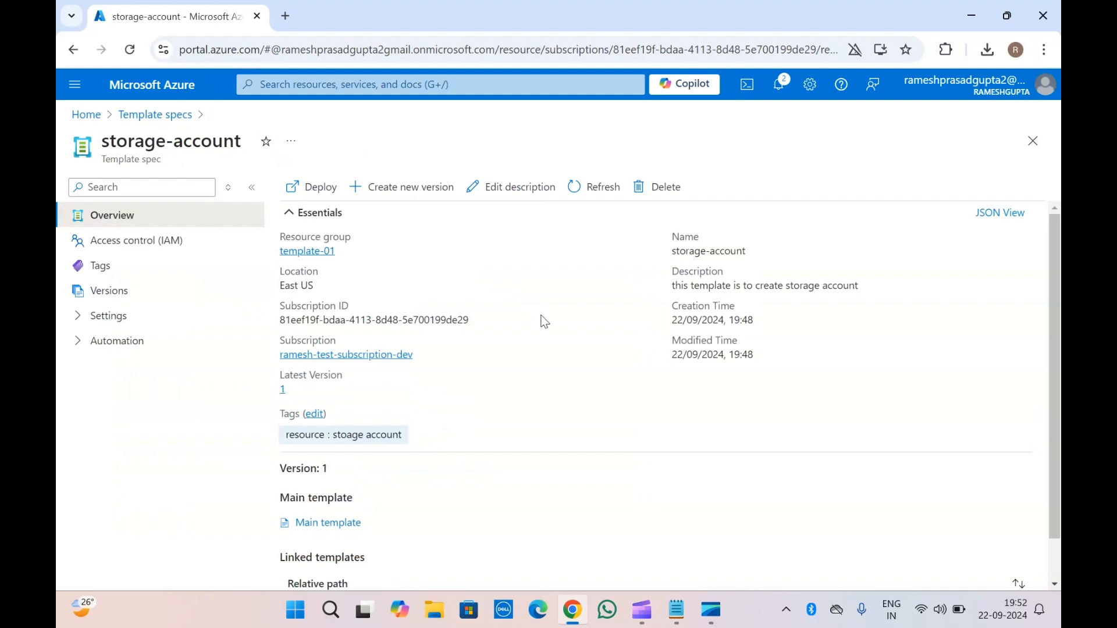
triple_click(198, 139)
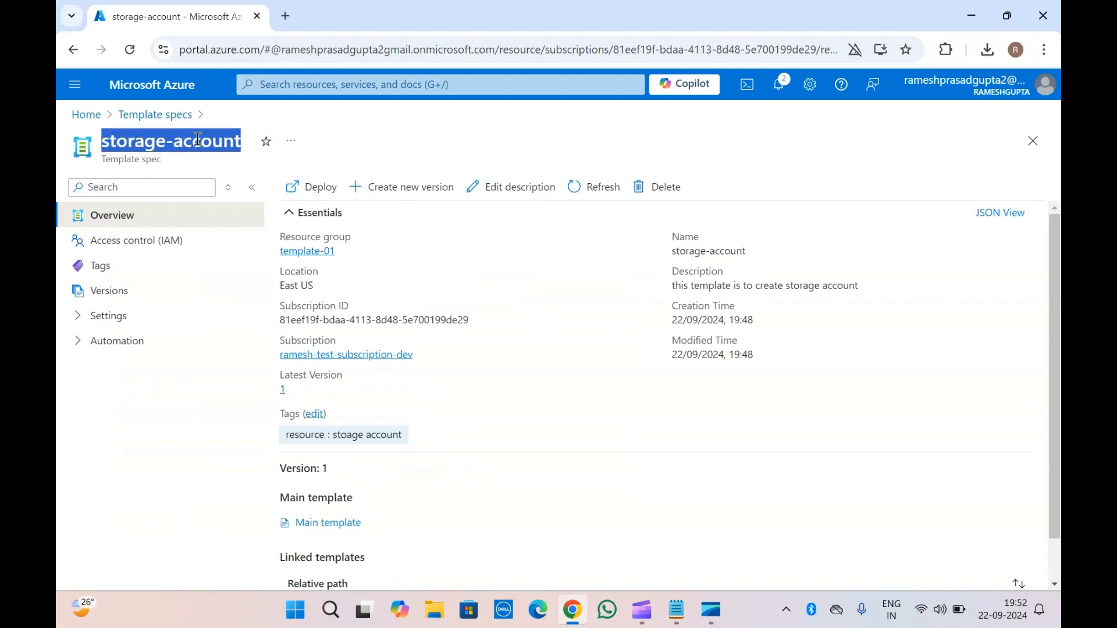
mouse_move(154, 159)
mouse_down()
mouse_move(126, 147)
mouse_move(143, 163)
mouse_up()
double_click(126, 147)
click(144, 163)
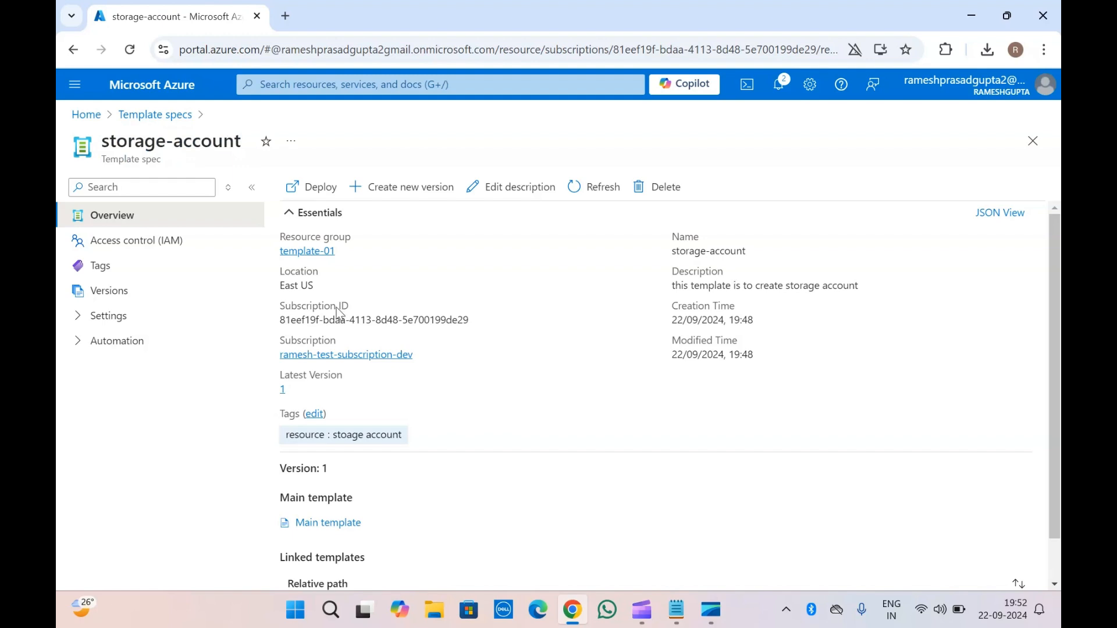
View the access control (IAM) page of the storage-account template spec.
click(144, 252)
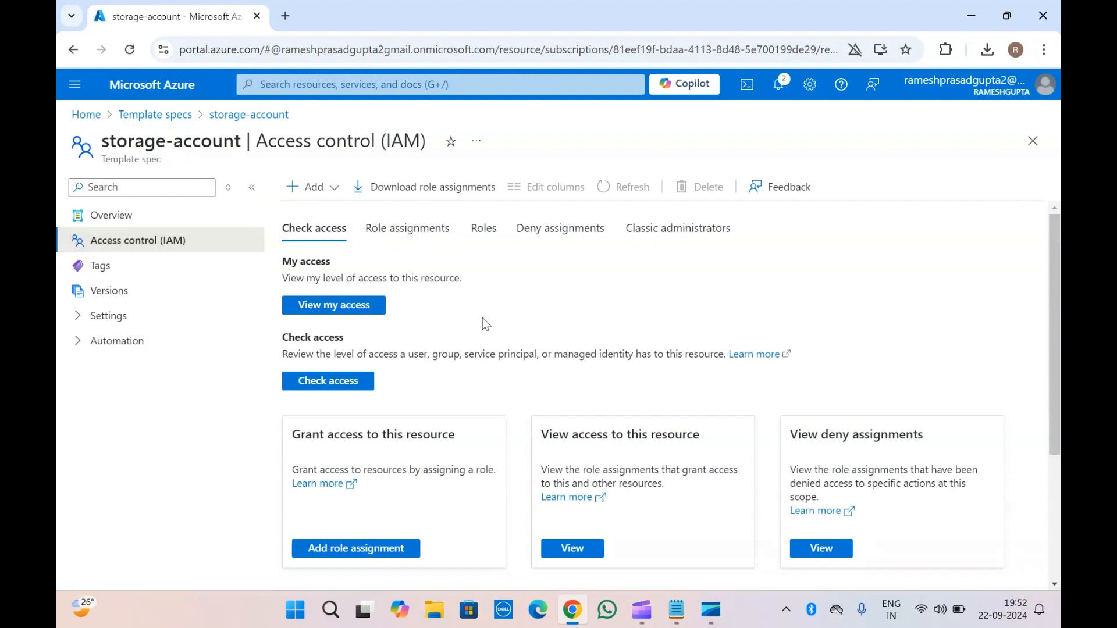
drag(173, 142, 154, 164)
click(153, 163)
mouse_move(154, 163)
mouse_down()
mouse_move(123, 135)
mouse_move(150, 156)
mouse_up()
click(123, 138)
triple_click(123, 138)
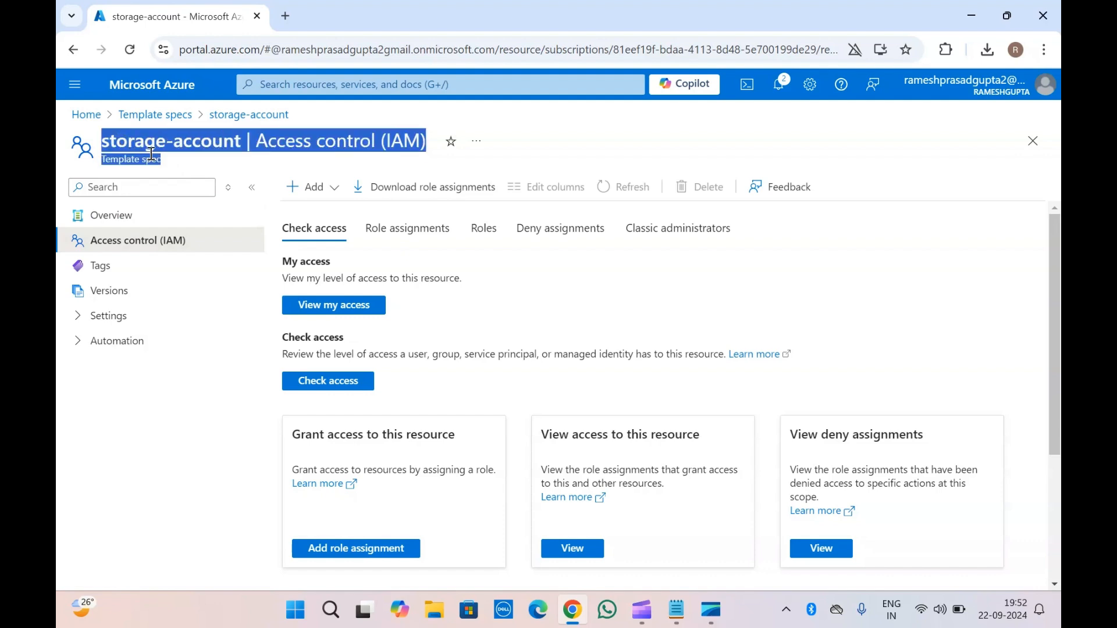
double_click(151, 154)
click(151, 154)
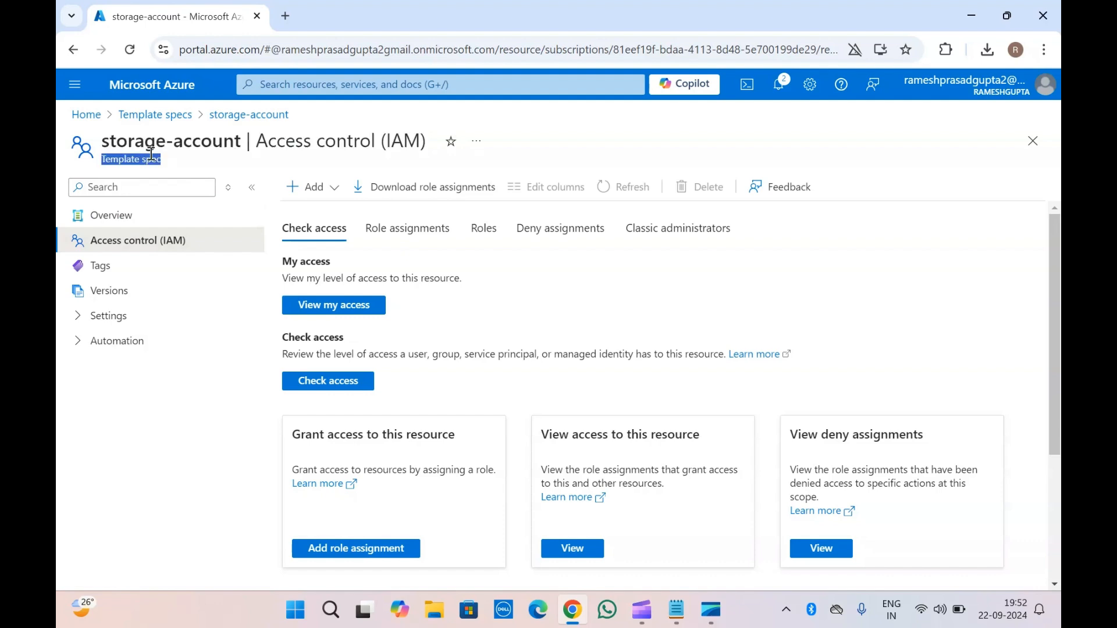
click(122, 142)
drag(123, 141, 167, 159)
click(167, 159)
drag(103, 142, 152, 162)
click(178, 173)
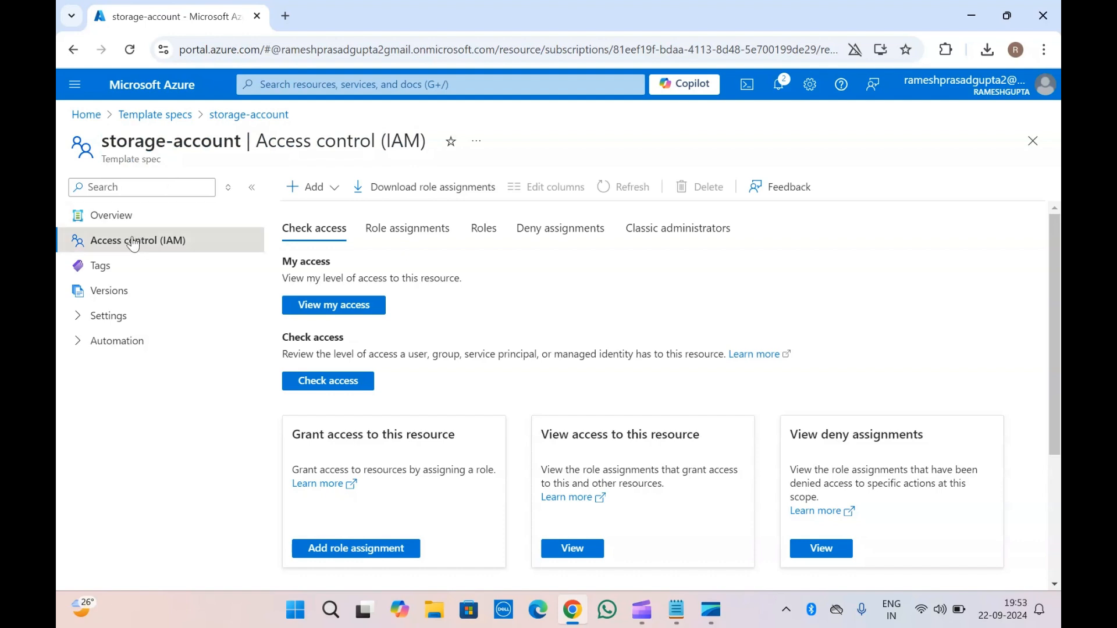
Look through the template spec's tags, versions, properties and locks, and expand its automation options.
click(117, 267)
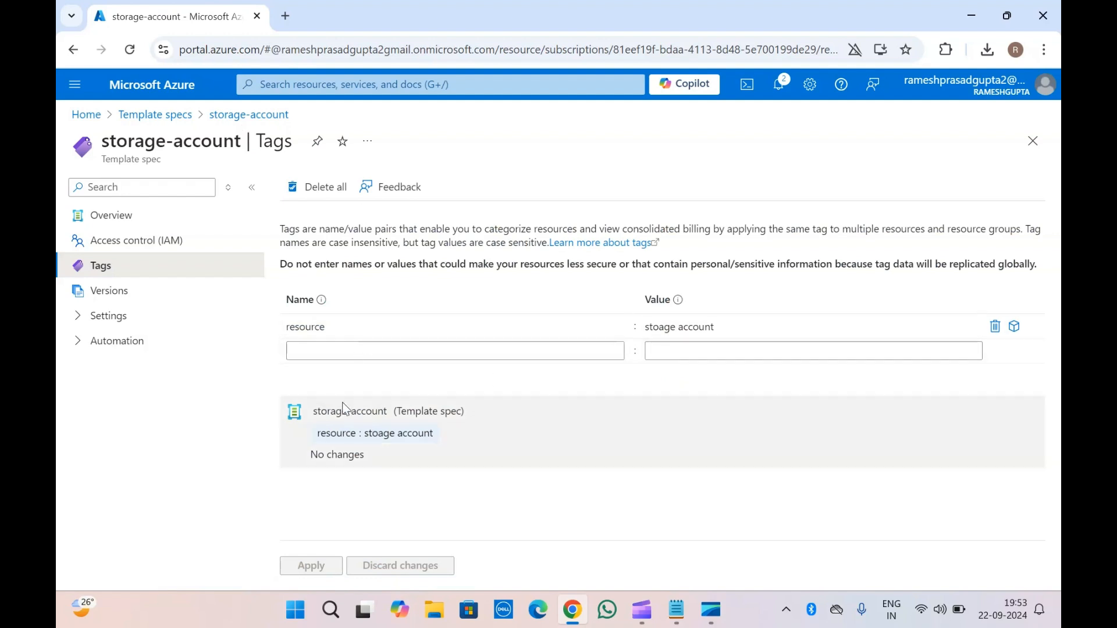
click(129, 293)
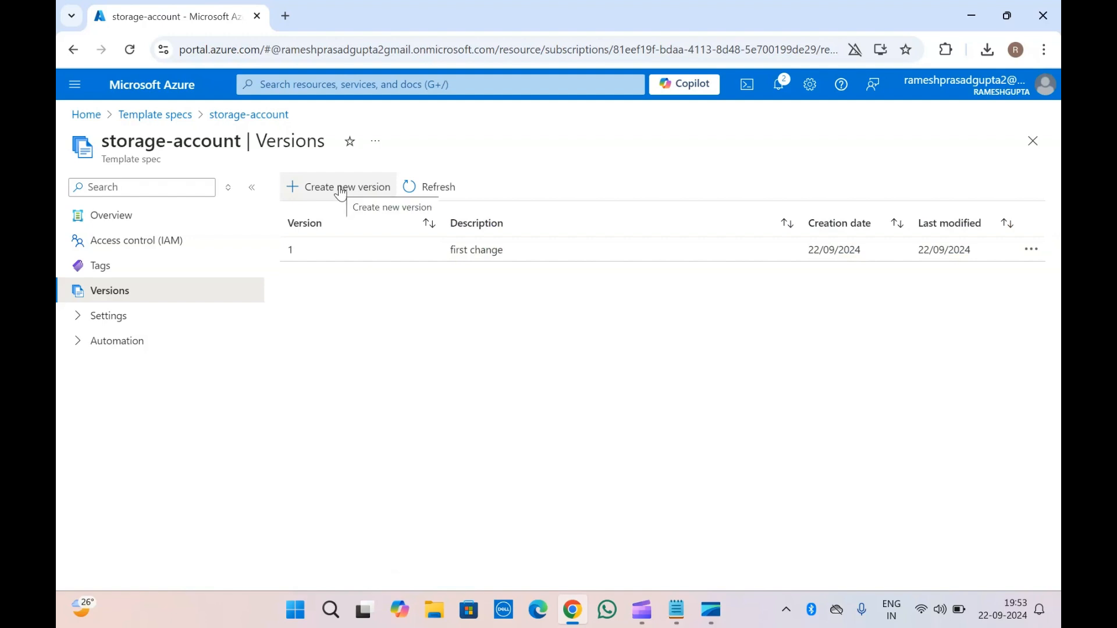
click(134, 317)
click(148, 355)
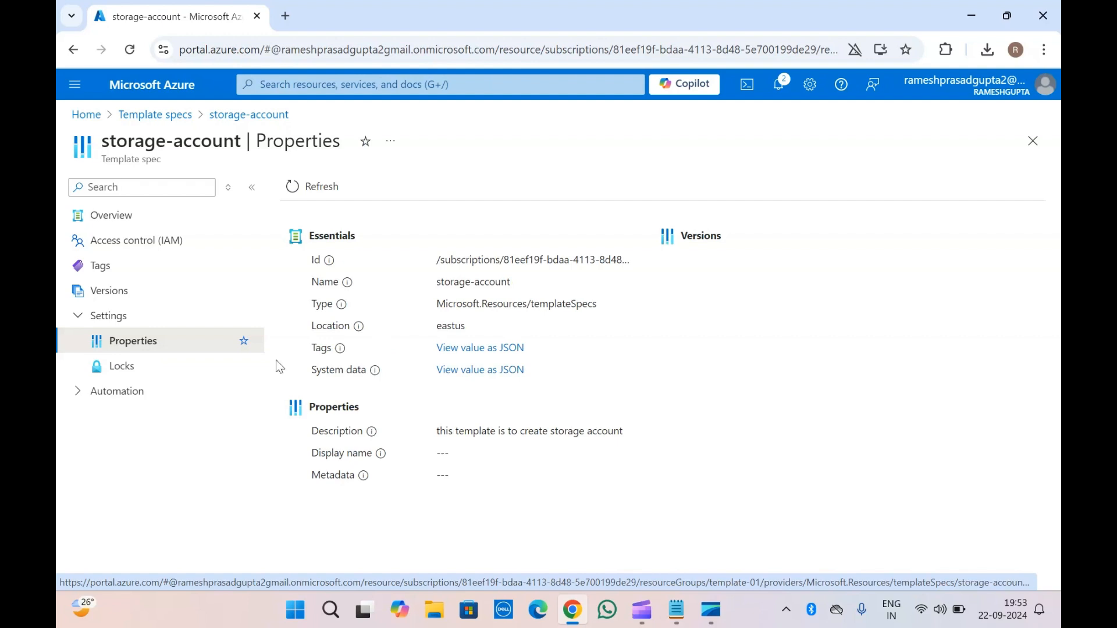
click(122, 377)
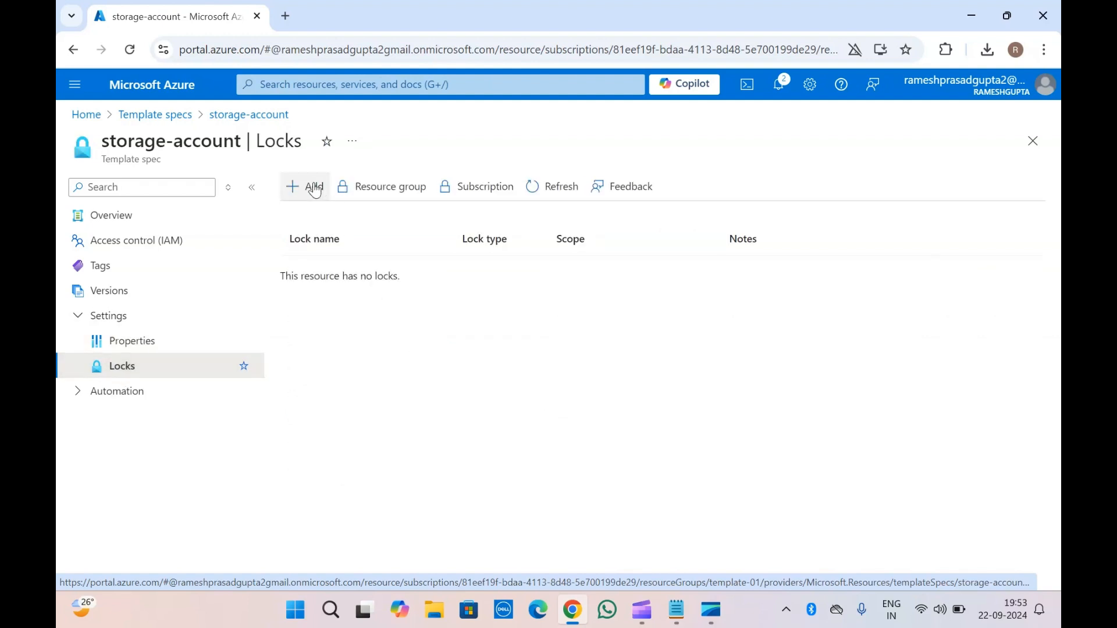
click(83, 398)
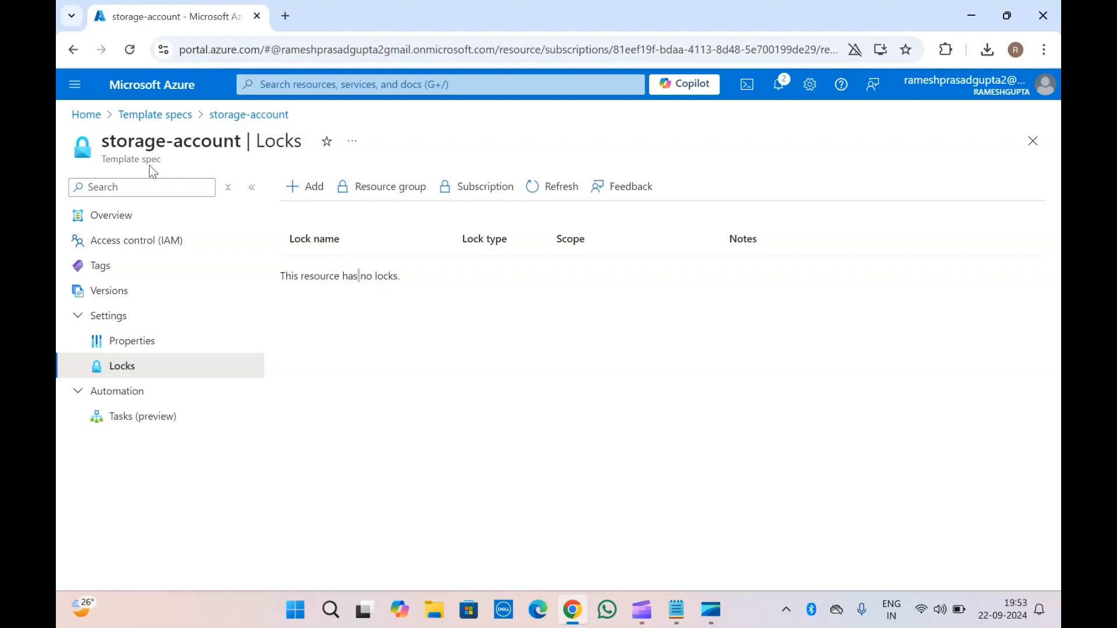
drag(159, 165, 103, 139)
click(127, 146)
triple_click(127, 146)
drag(127, 145, 158, 158)
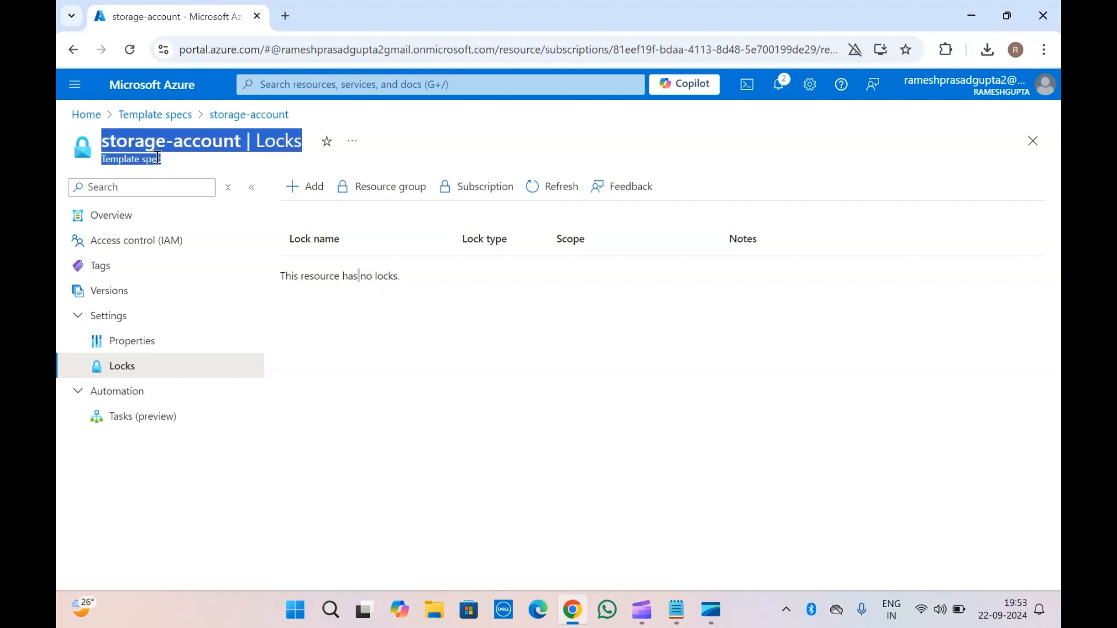
click(157, 158)
View the template spec's automation tasks page and go back to its overview.
click(146, 420)
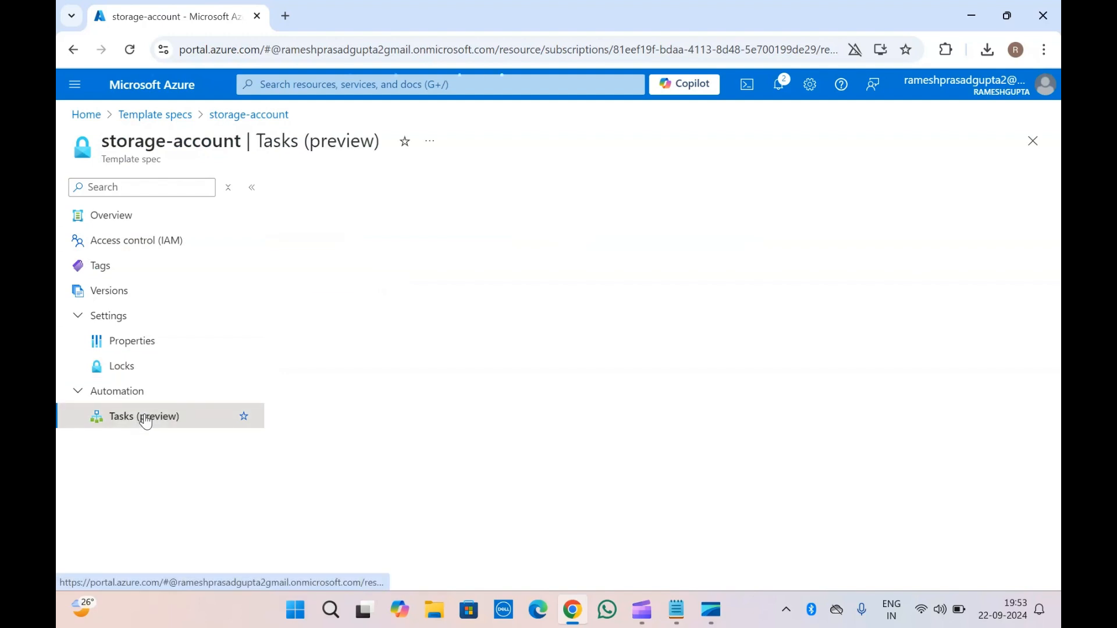
click(131, 218)
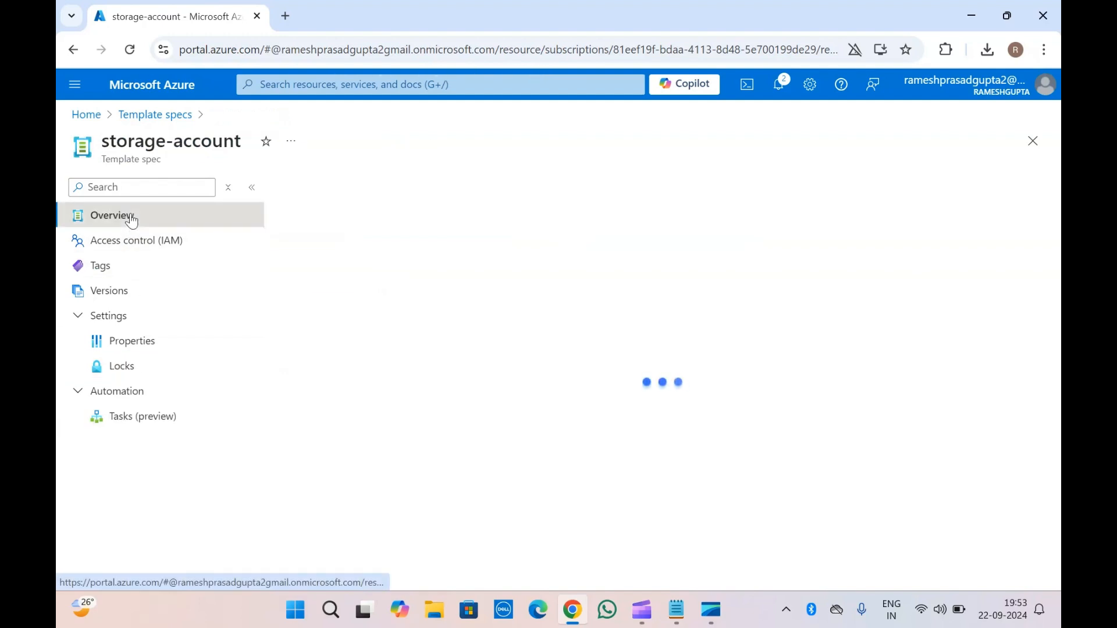
triple_click(141, 141)
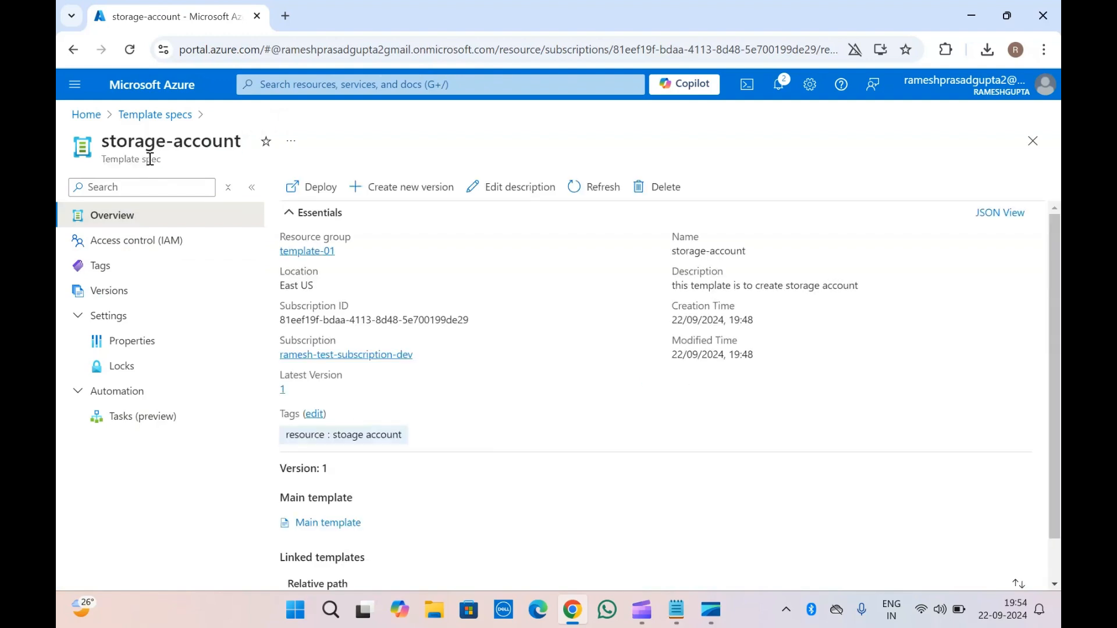
double_click(149, 158)
drag(150, 159, 127, 142)
click(126, 142)
triple_click(127, 142)
click(150, 158)
triple_click(149, 159)
click(149, 159)
Review the deployment form of the storage-account spec, from its basics to the terms, and return to the overview without creating anything.
click(309, 185)
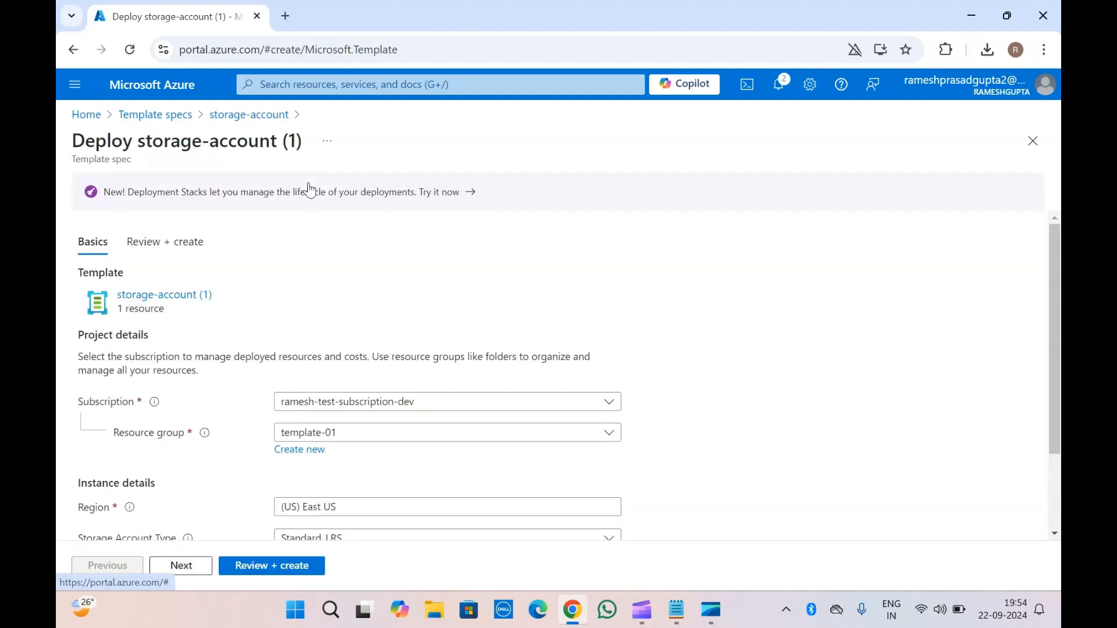
scroll(288, 318, down, 2)
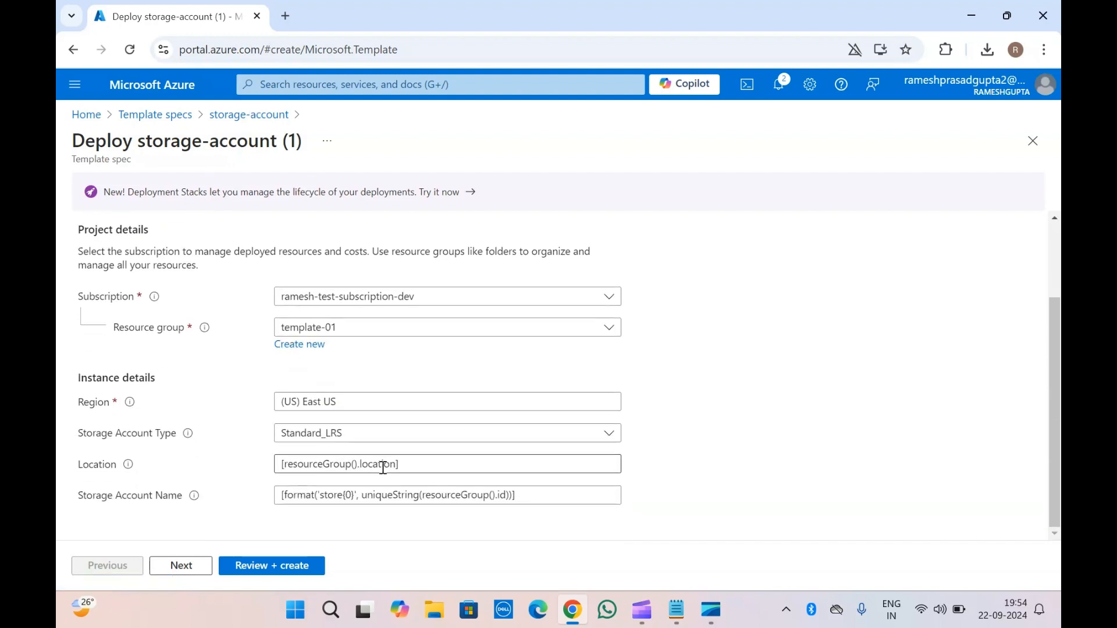
scroll(163, 380, up, 2)
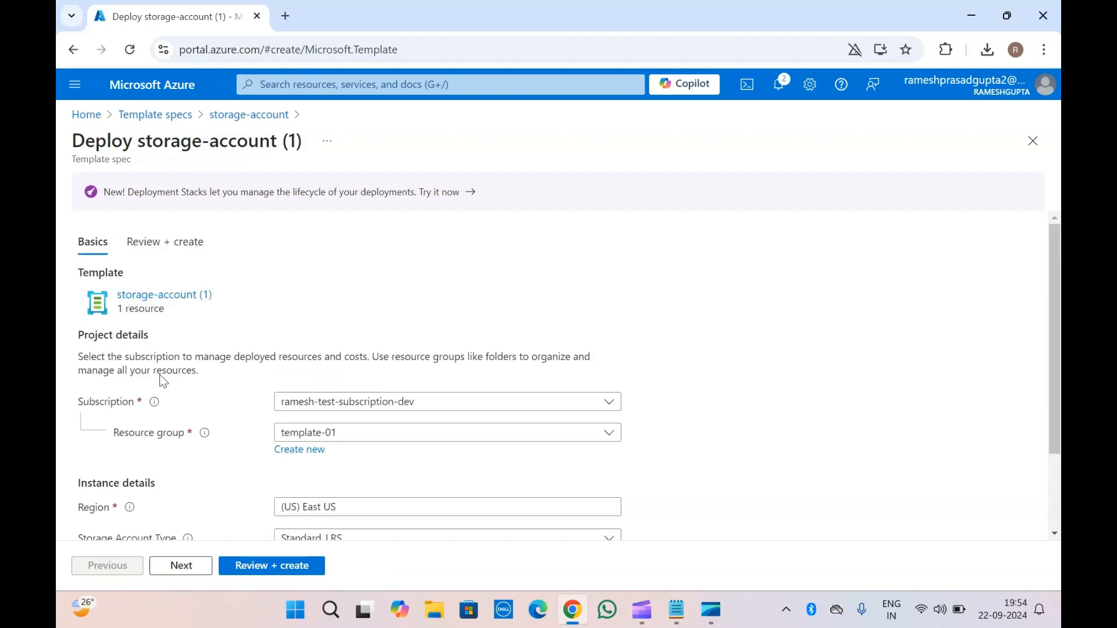
scroll(163, 378, down, 2)
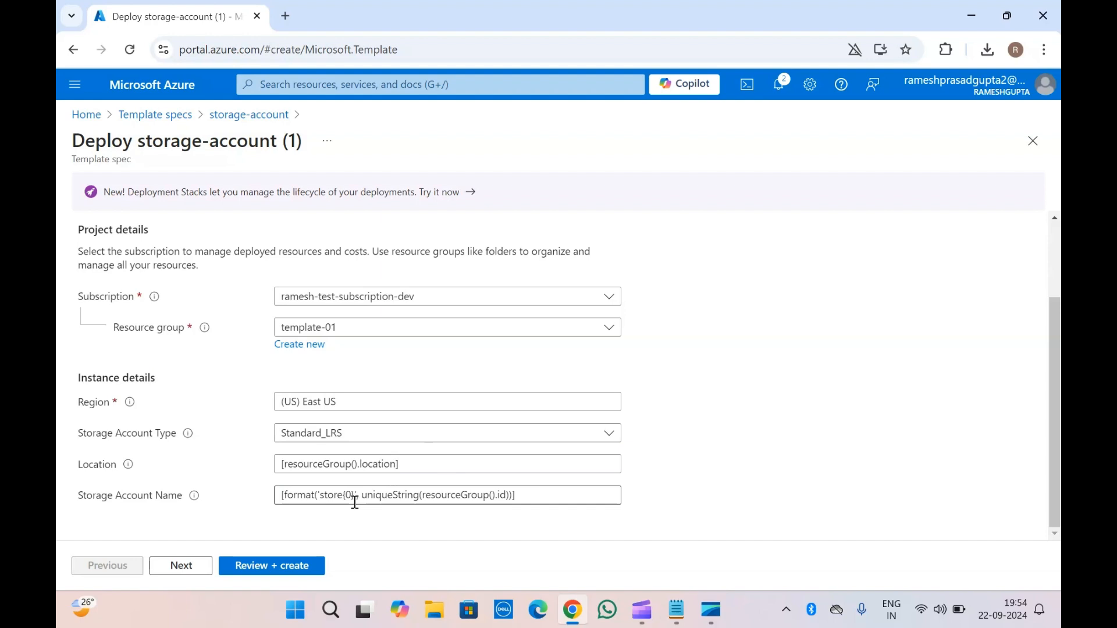
click(182, 567)
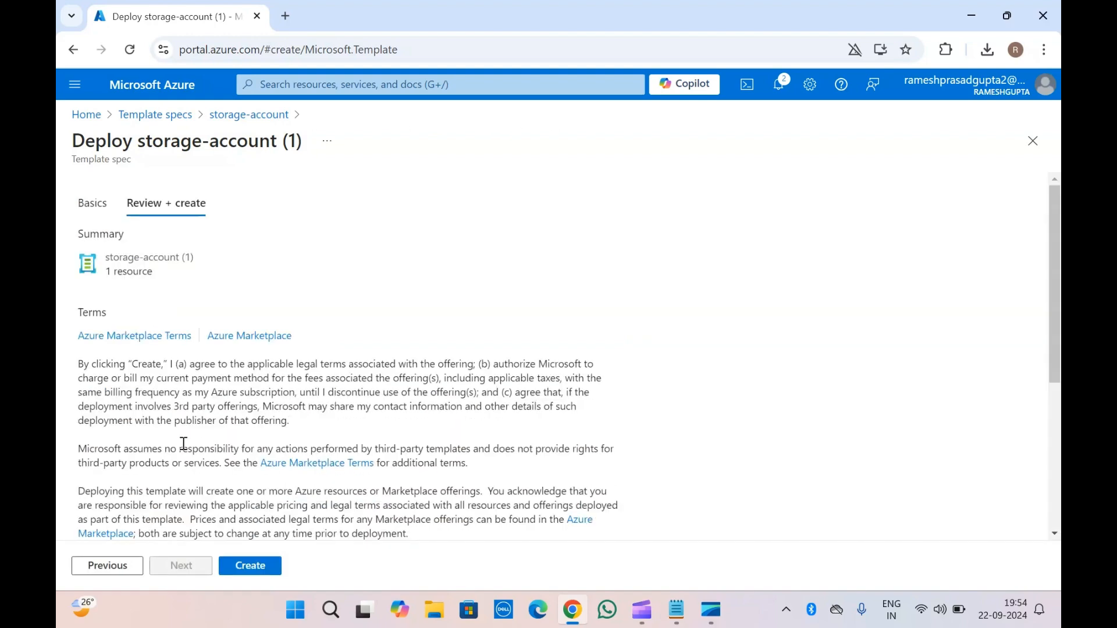
scroll(183, 443, down, 3)
scroll(183, 445, up, 5)
double_click(167, 148)
drag(167, 148, 138, 169)
click(136, 169)
click(249, 116)
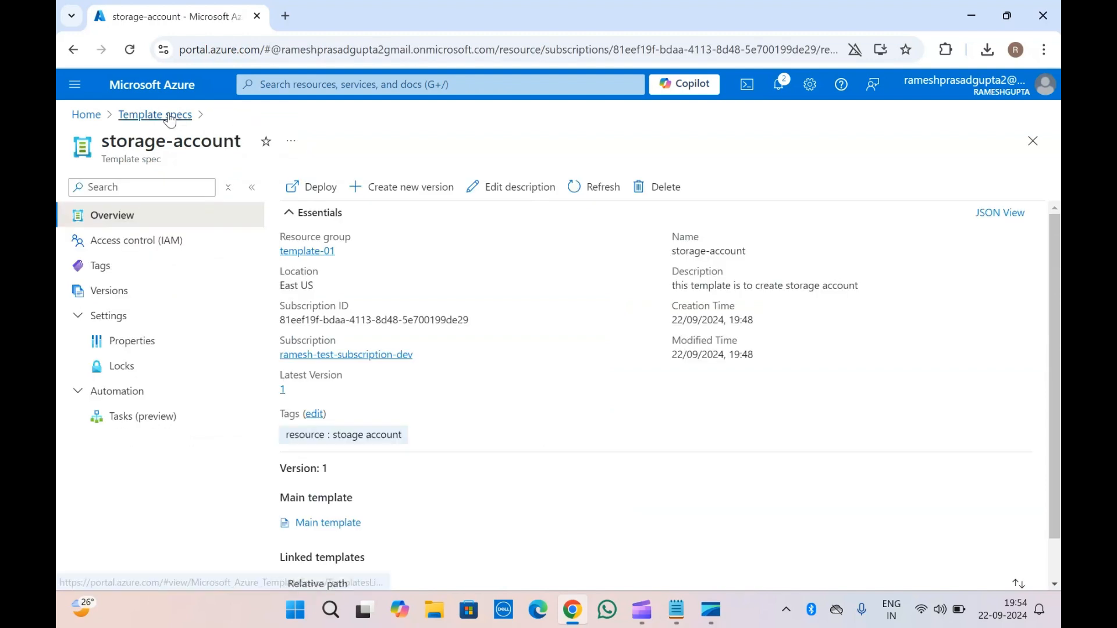
triple_click(144, 150)
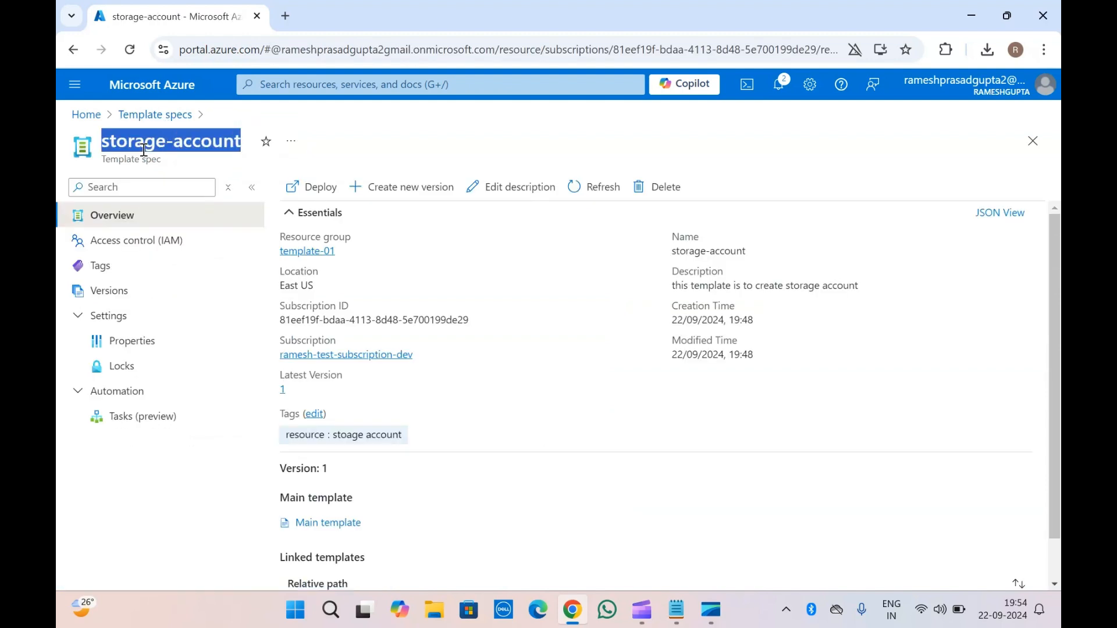
click(150, 161)
triple_click(135, 149)
click(125, 147)
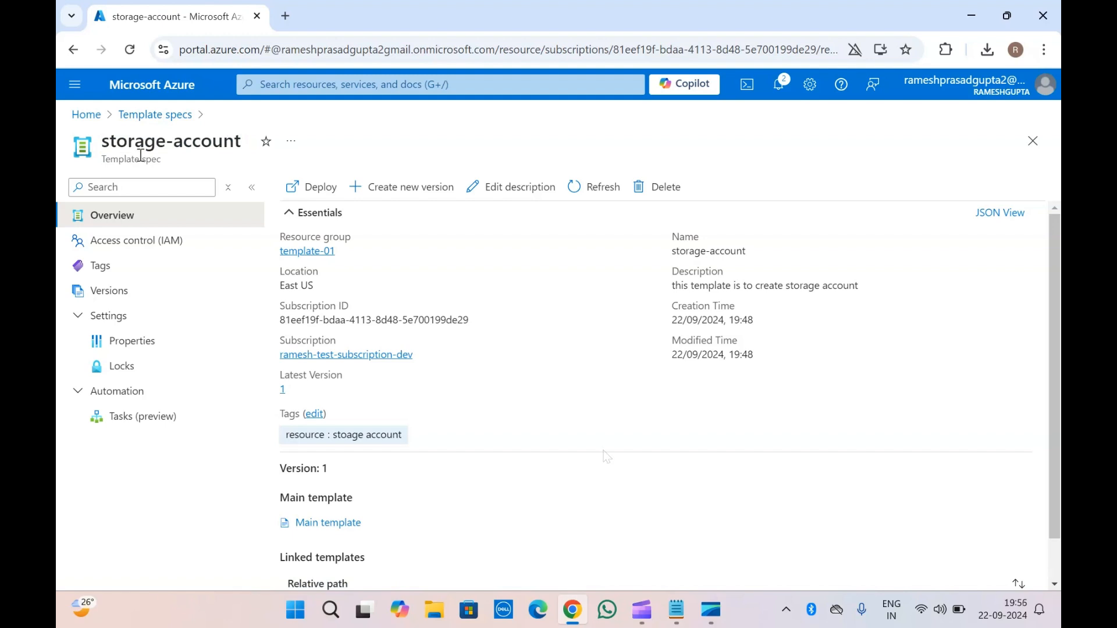
triple_click(140, 155)
triple_click(124, 142)
click(124, 142)
Search the web for "deploy a template spec in azure" in a new browser tab.
click(285, 17)
text(de)
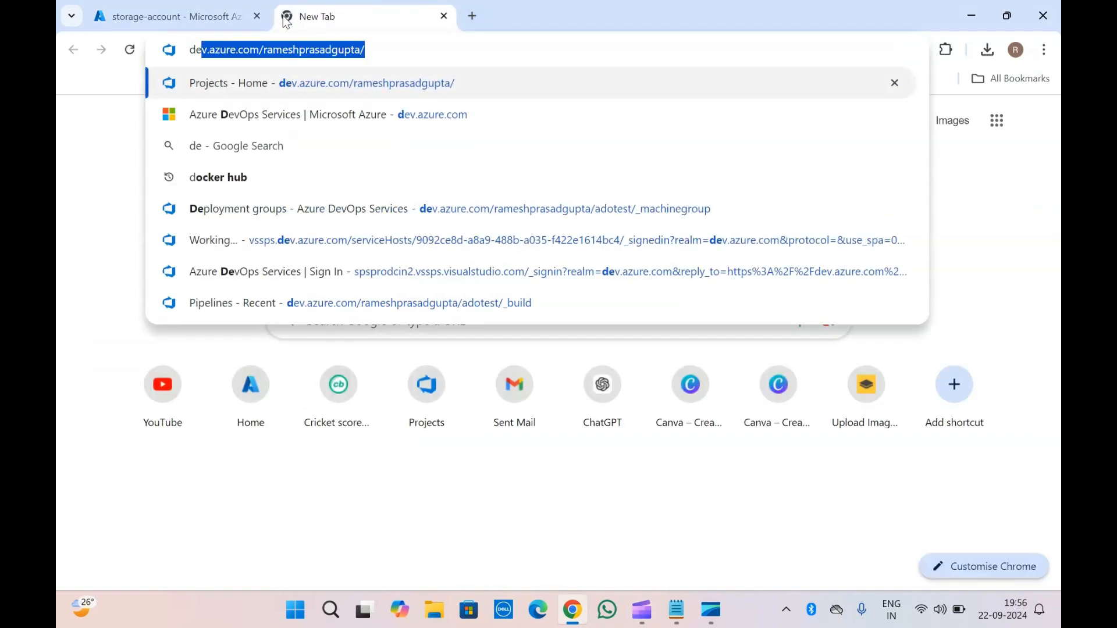
text(ploy )
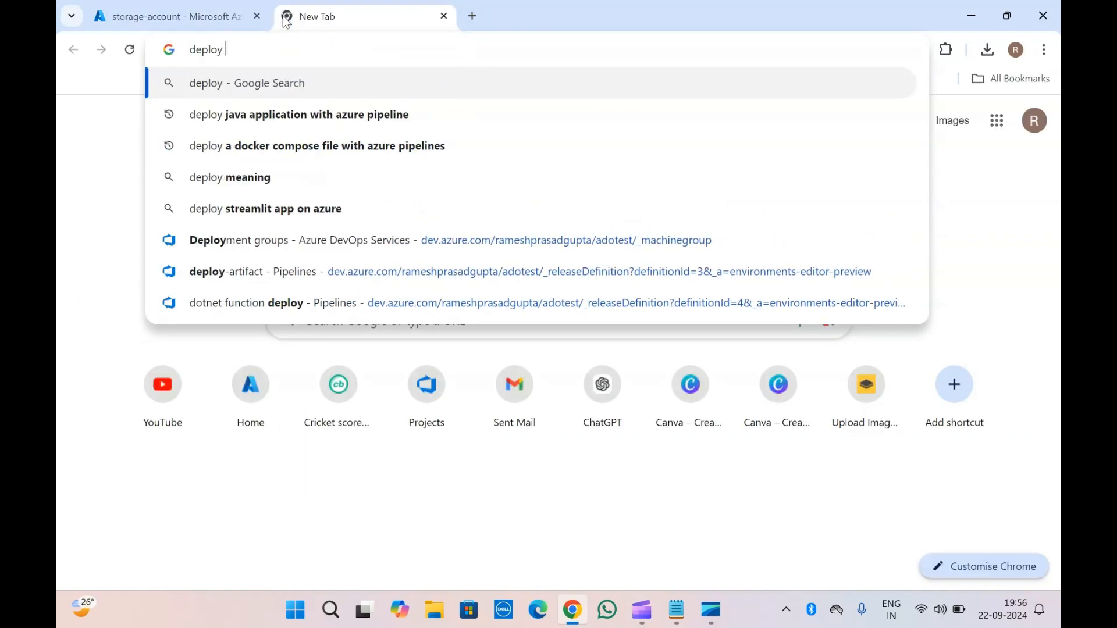
text(a tem)
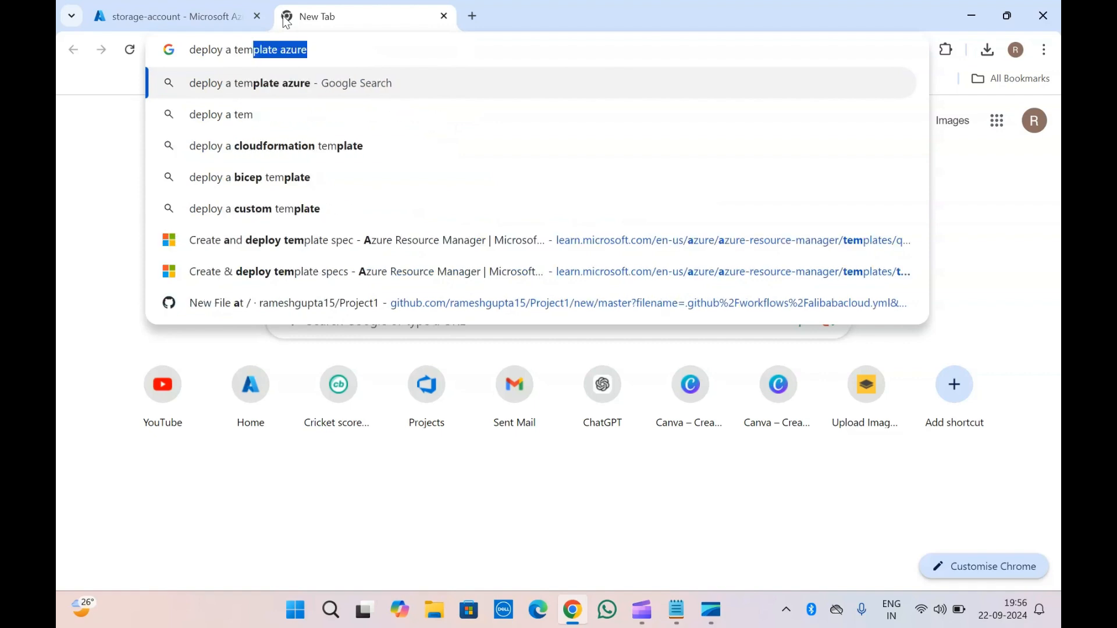
text(plate azu)
key(BackSpace)
key(BackSpace)
key(BackSpace)
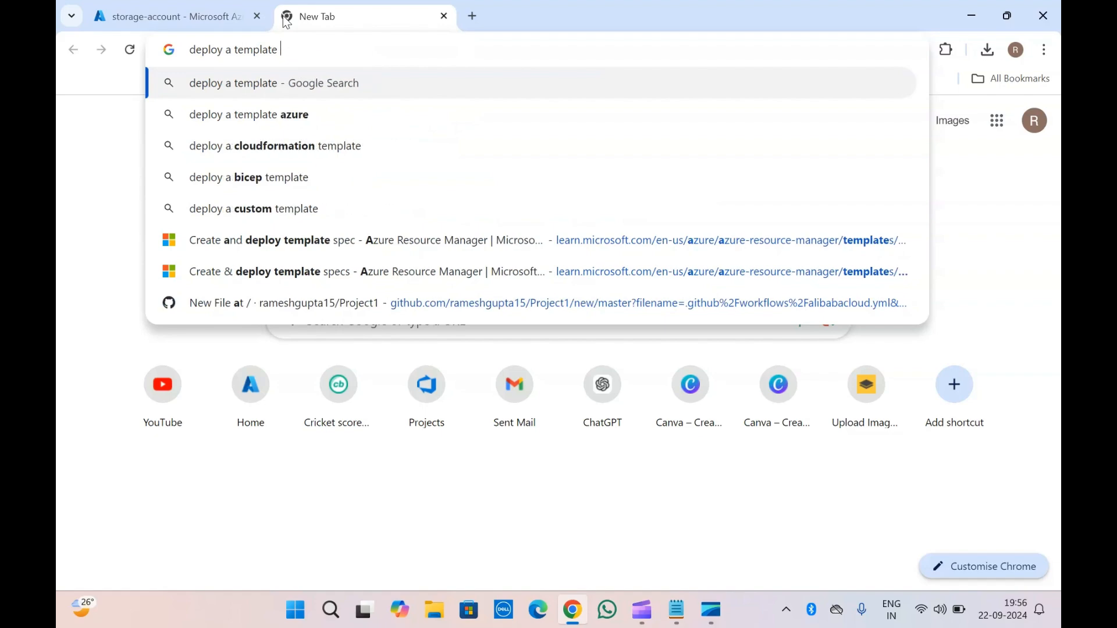
text(spec i)
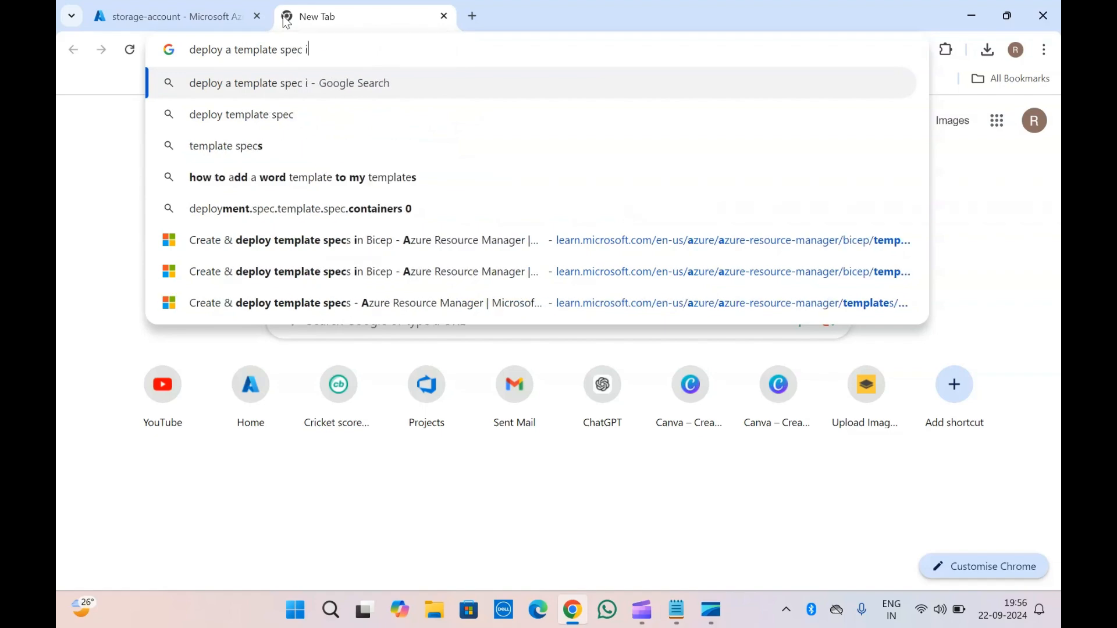
text(n azure)
key(Return)
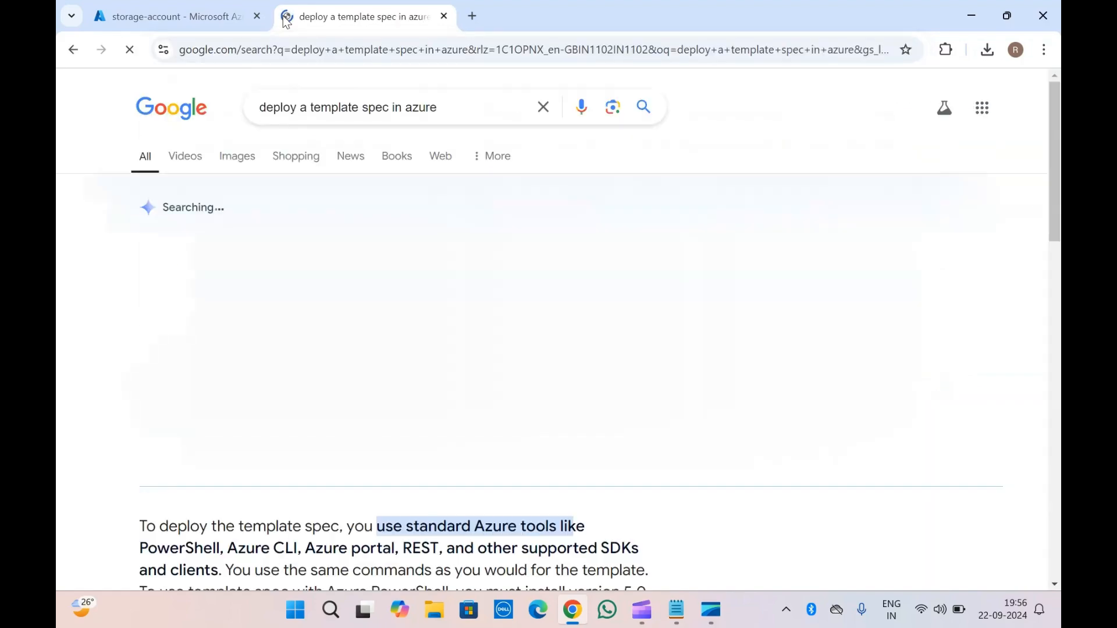
Open Microsoft Learn's "Create and deploy template spec" article and read the PowerShell command that gets the template spec's resource ID.
scroll(193, 387, down, 10)
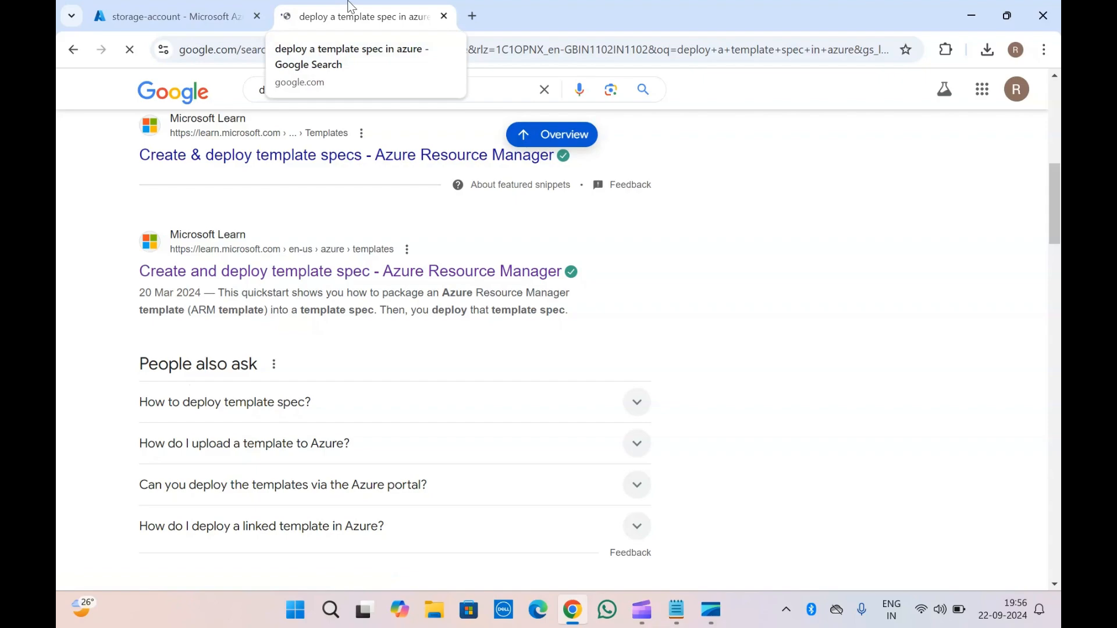
scroll(357, 253, down, 20)
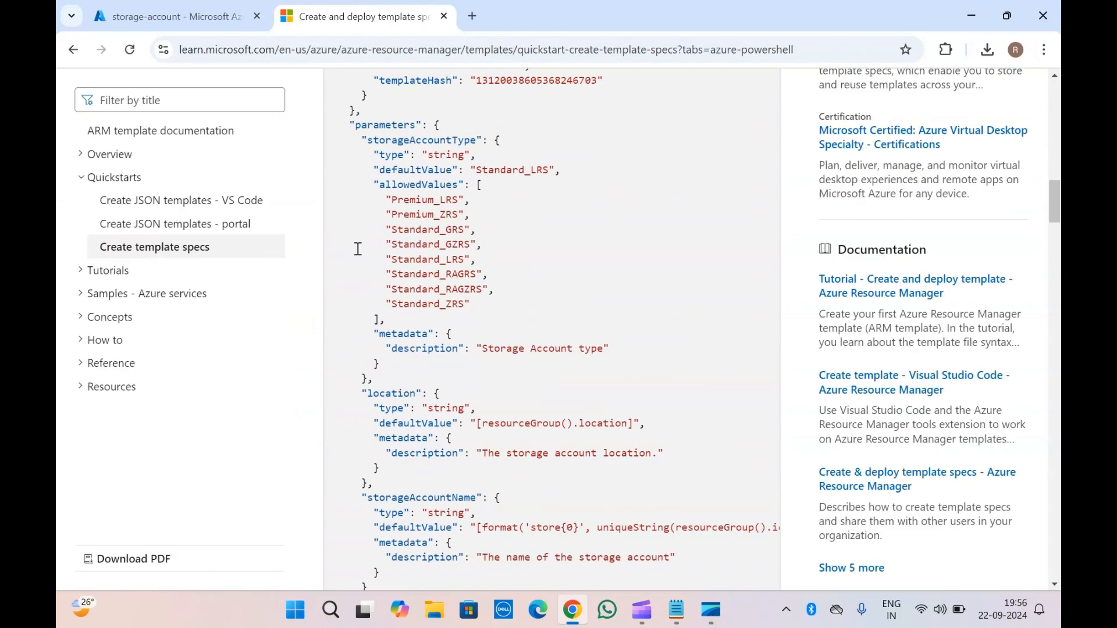
scroll(357, 249, up, 6)
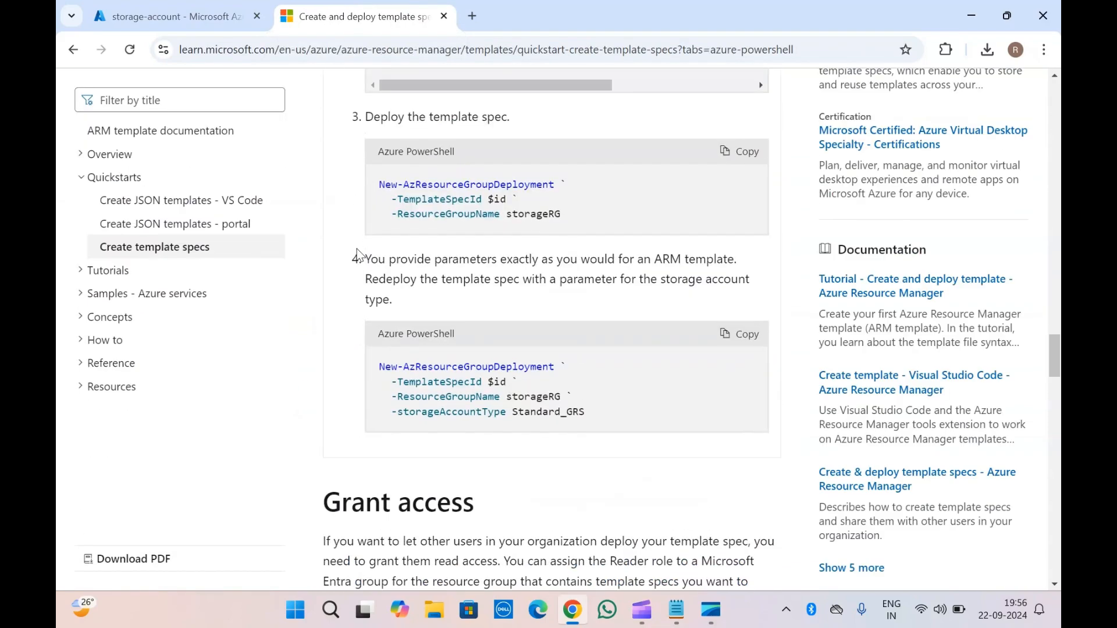
scroll(357, 252, up, 5)
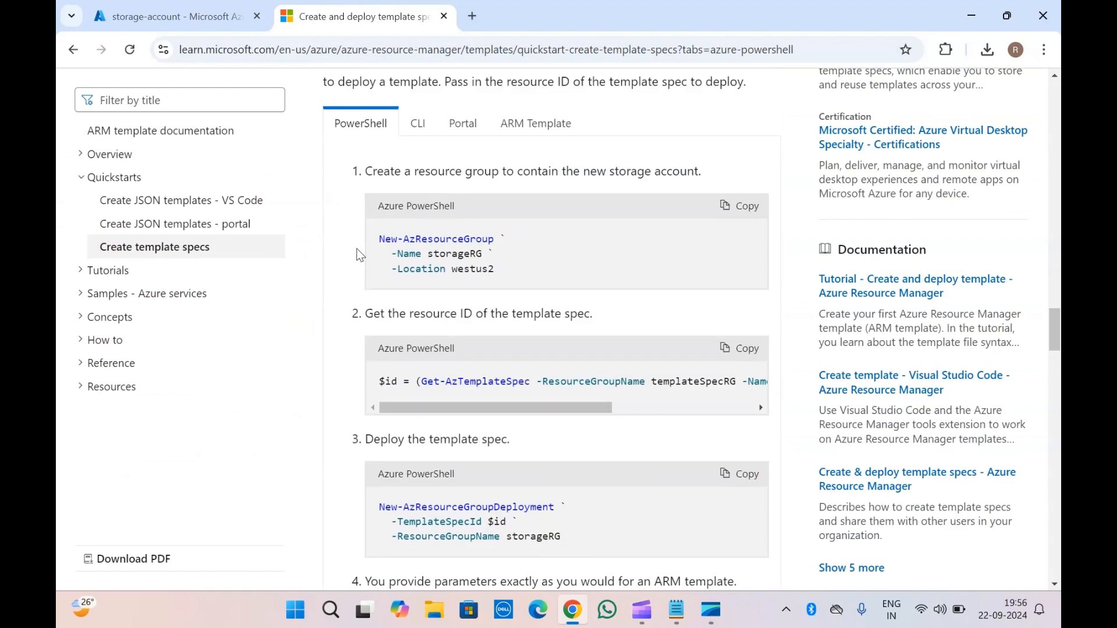
scroll(357, 249, down, 2)
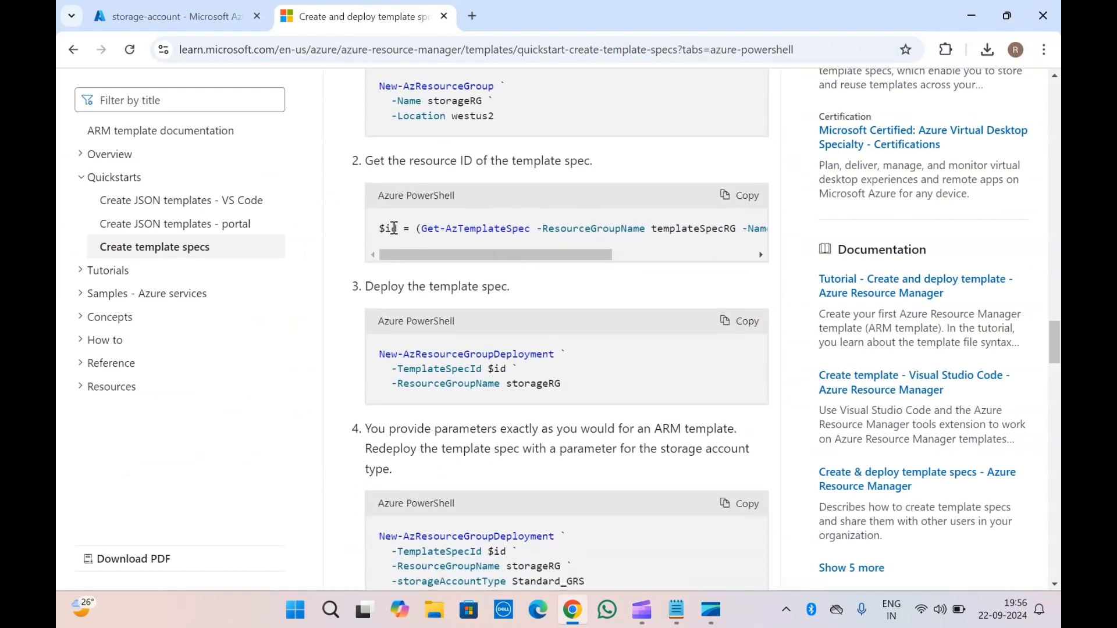
drag(382, 228, 645, 228)
click(645, 228)
scroll(645, 228, right, 4)
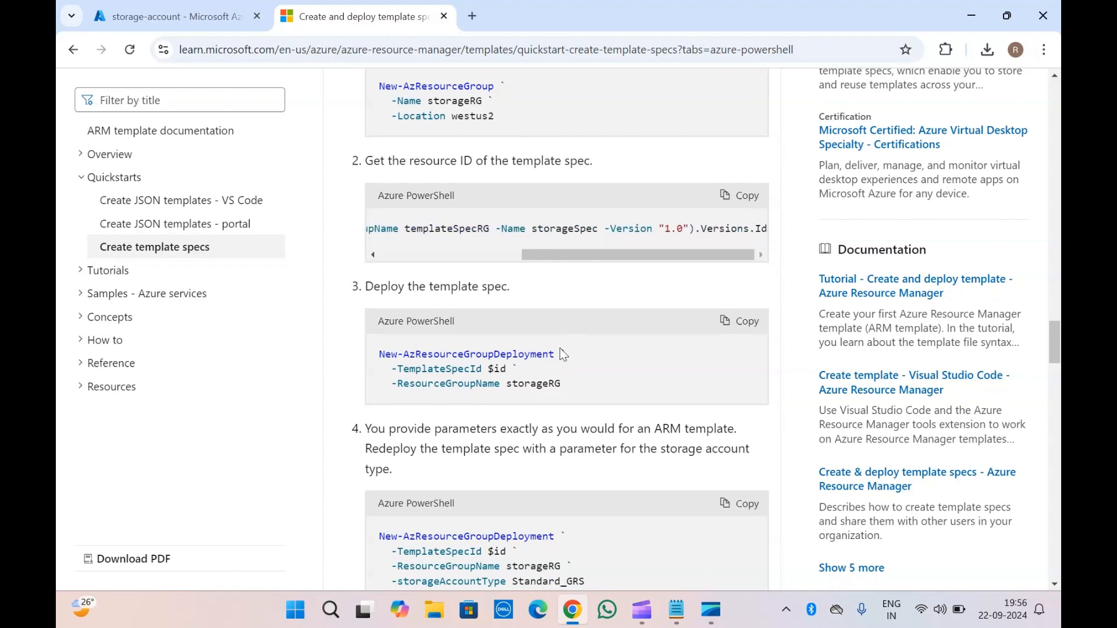
Examine the New-AzResourceGroupDeployment command for deploying the template spec, including its TemplateSpecId and ResourceGroupName parameters.
scroll(474, 370, down, 2)
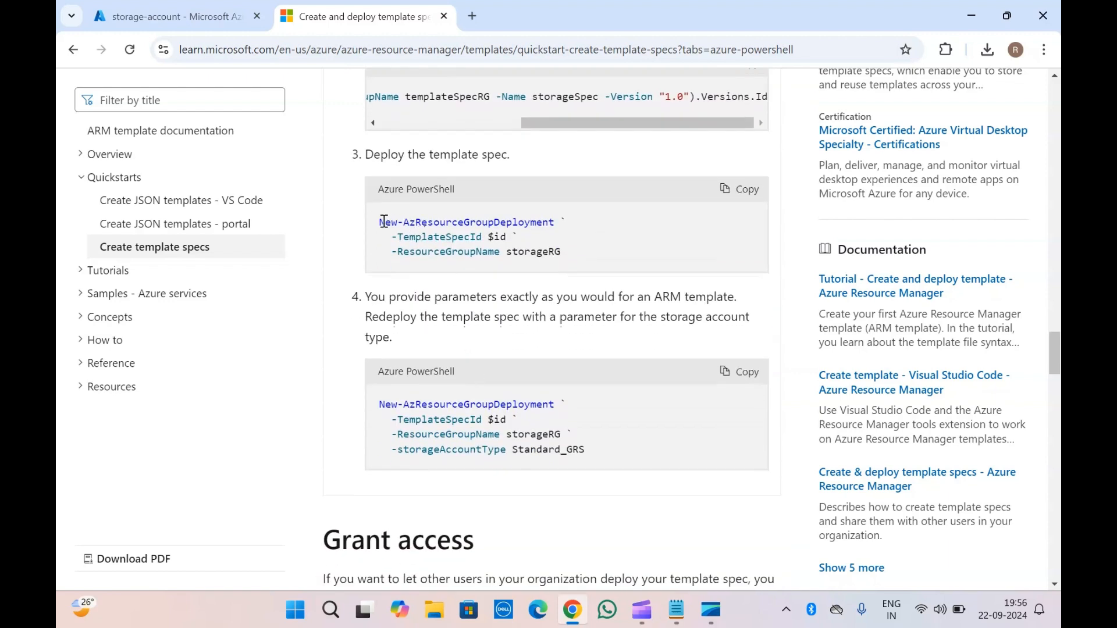
drag(384, 222, 539, 228)
click(539, 228)
double_click(419, 237)
click(508, 241)
triple_click(455, 252)
click(456, 252)
Skim the article's sections on granting access, updating the template and creating a new version, and return to the template spec creation commands.
scroll(455, 252, down, 3)
scroll(455, 252, down, 5)
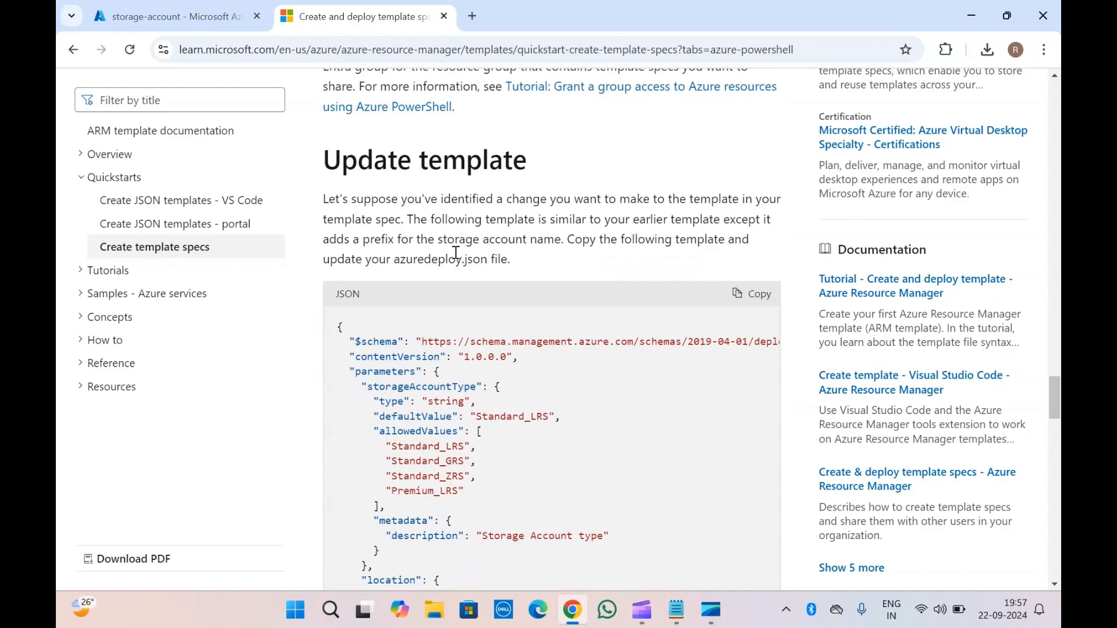
scroll(456, 252, up, 10)
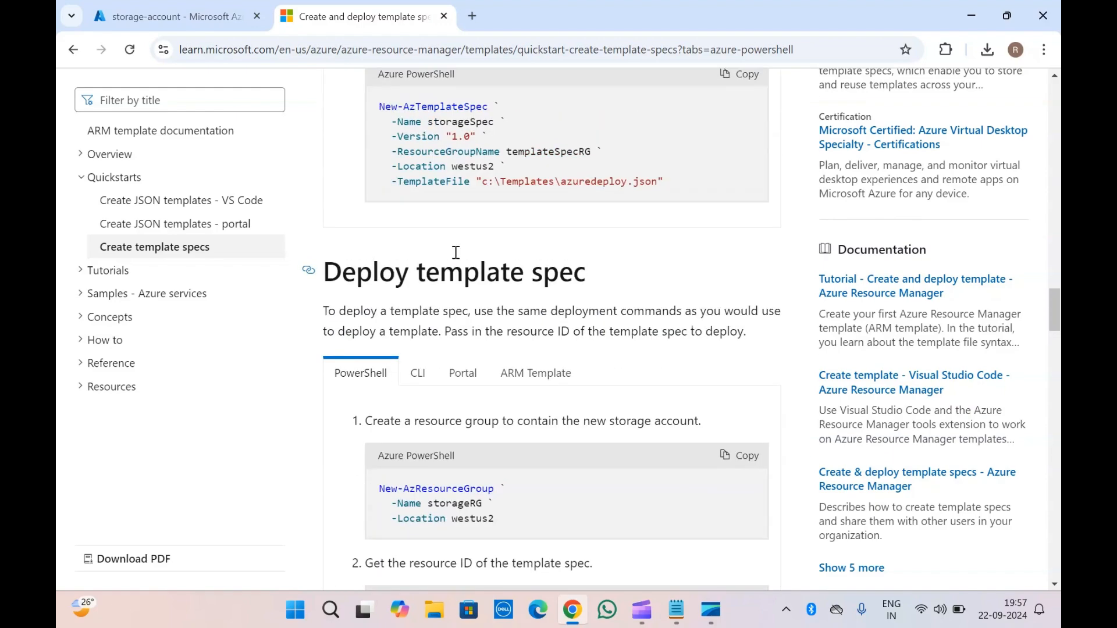
scroll(457, 259, down, 12)
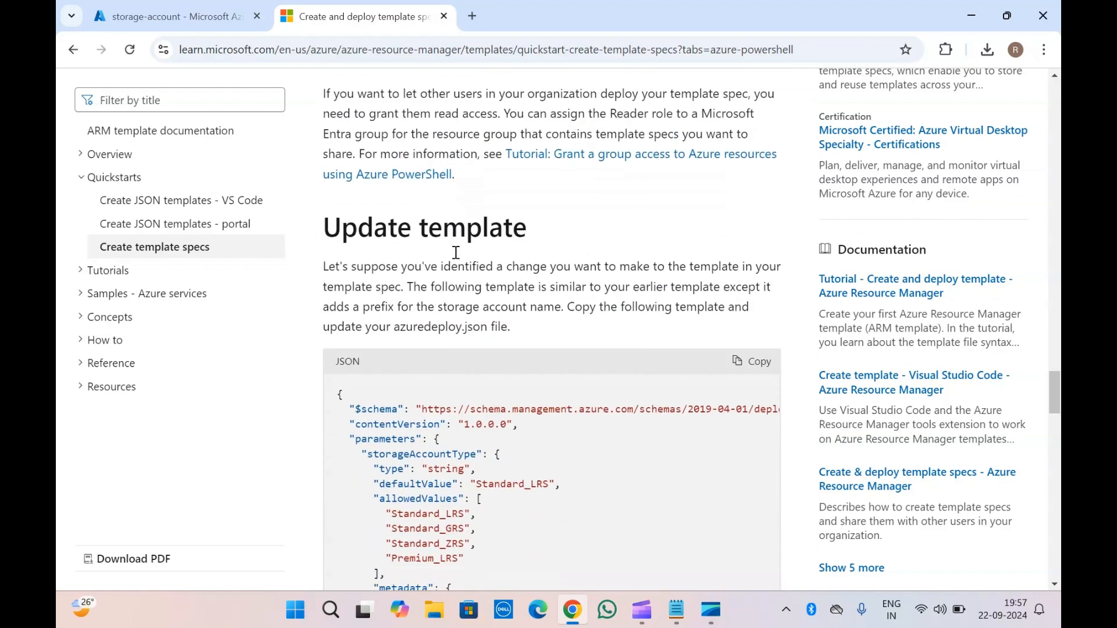
scroll(455, 252, down, 14)
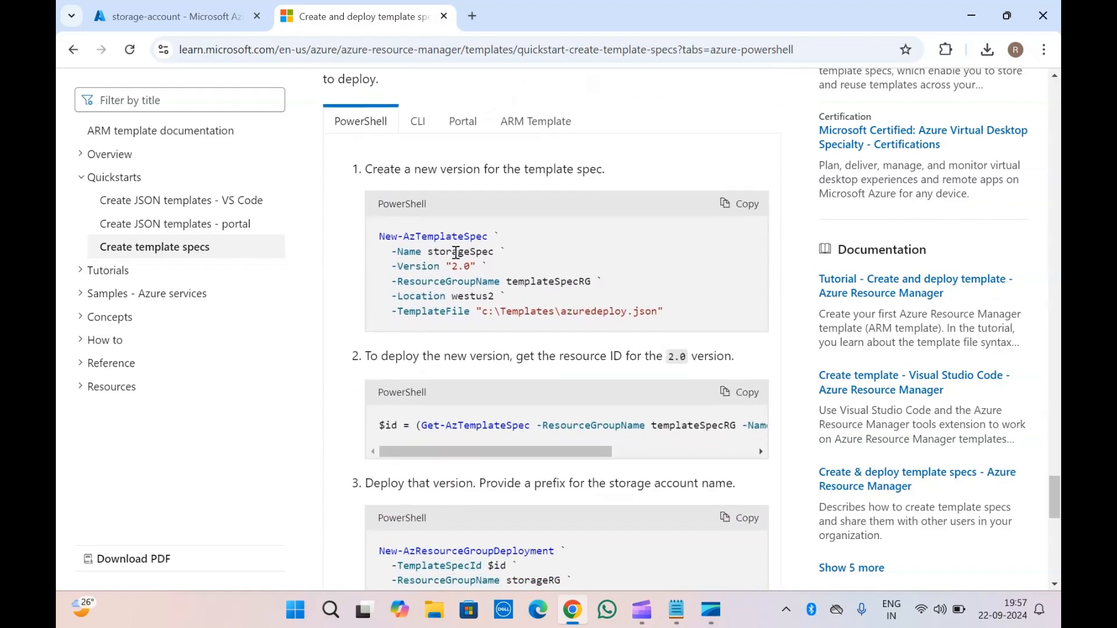
scroll(456, 256, down, 10)
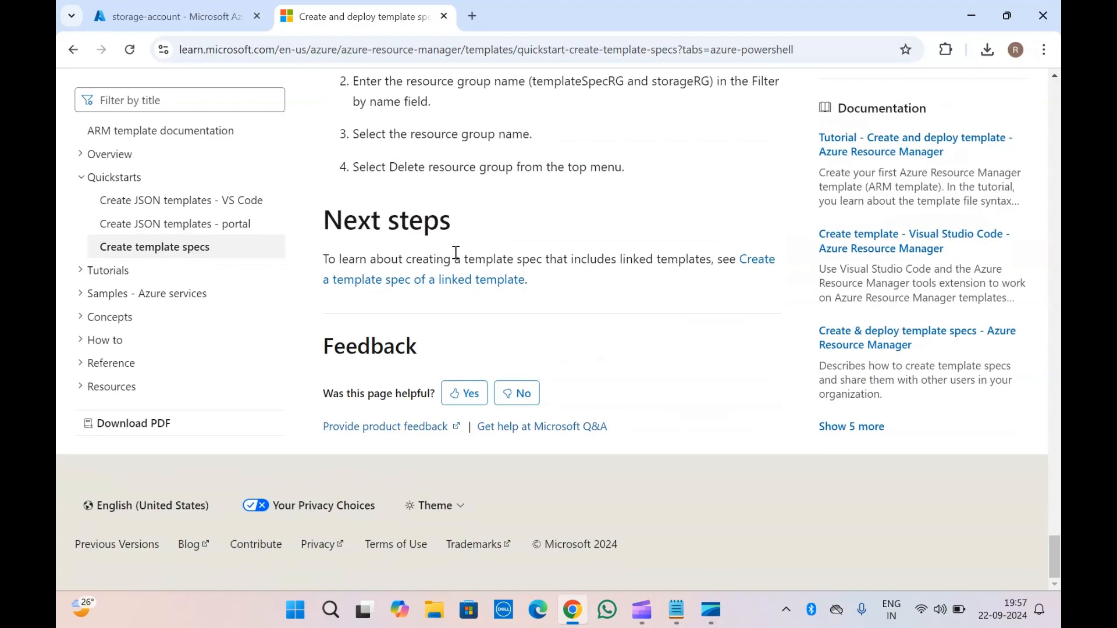
scroll(456, 253, up, 20)
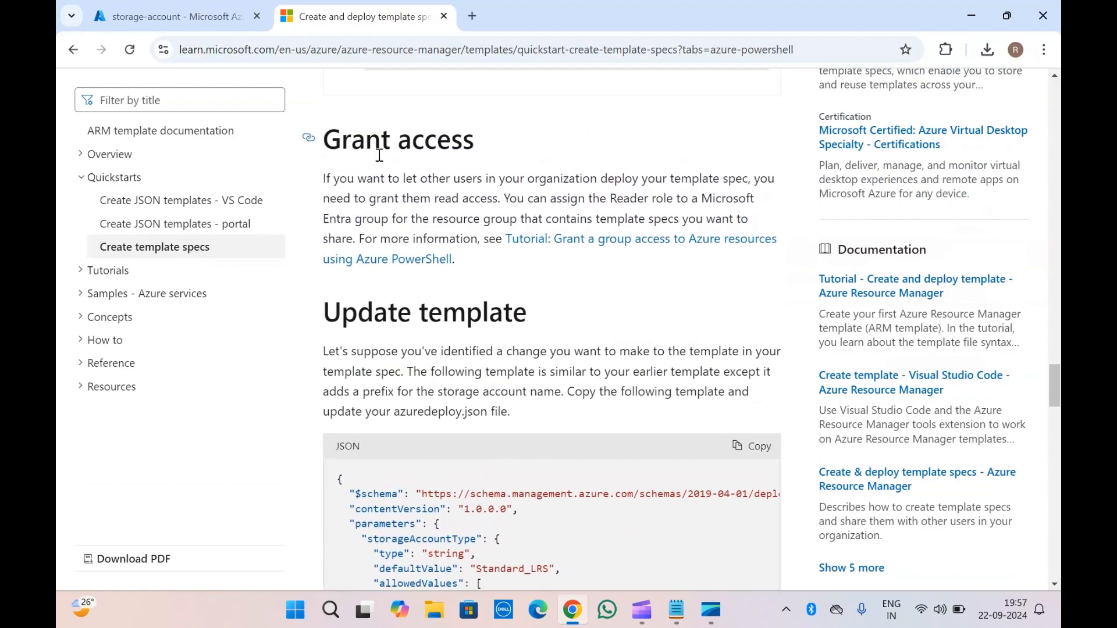
scroll(379, 156, up, 15)
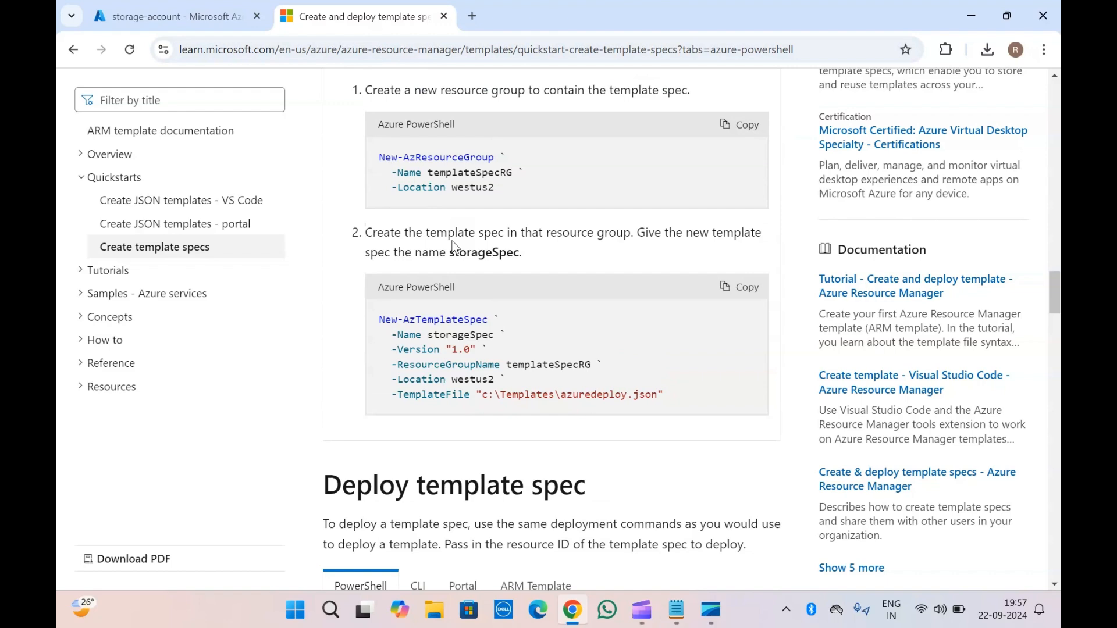
Switch back to the Azure portal and review the name and resource type of the storage-account template spec.
click(170, 5)
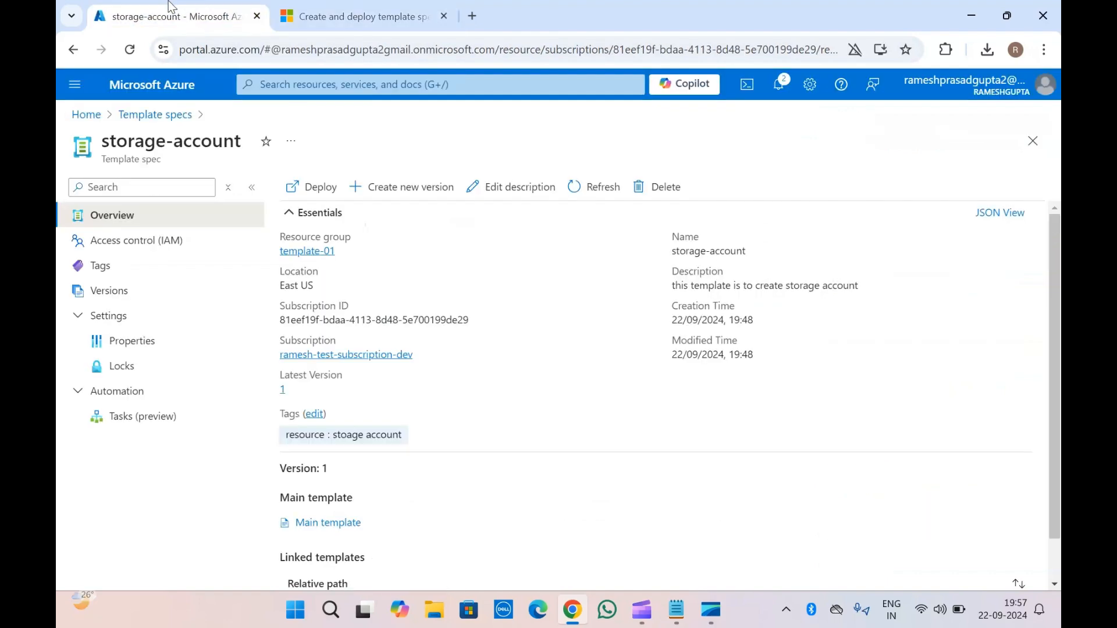
double_click(142, 152)
drag(143, 152, 149, 160)
click(158, 169)
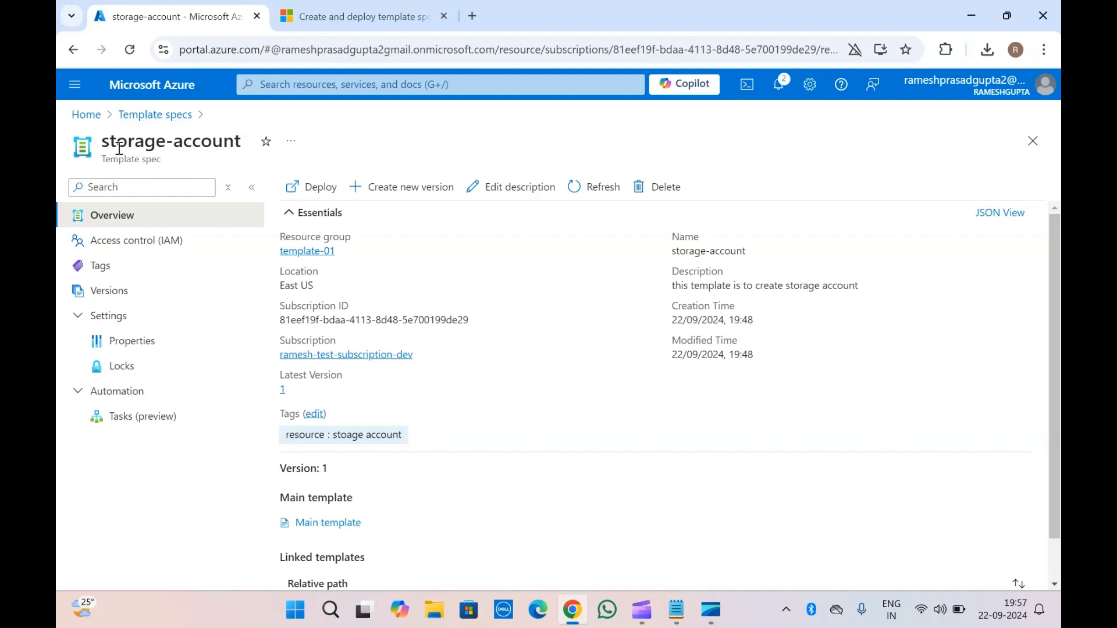
drag(103, 143, 163, 157)
click(163, 157)
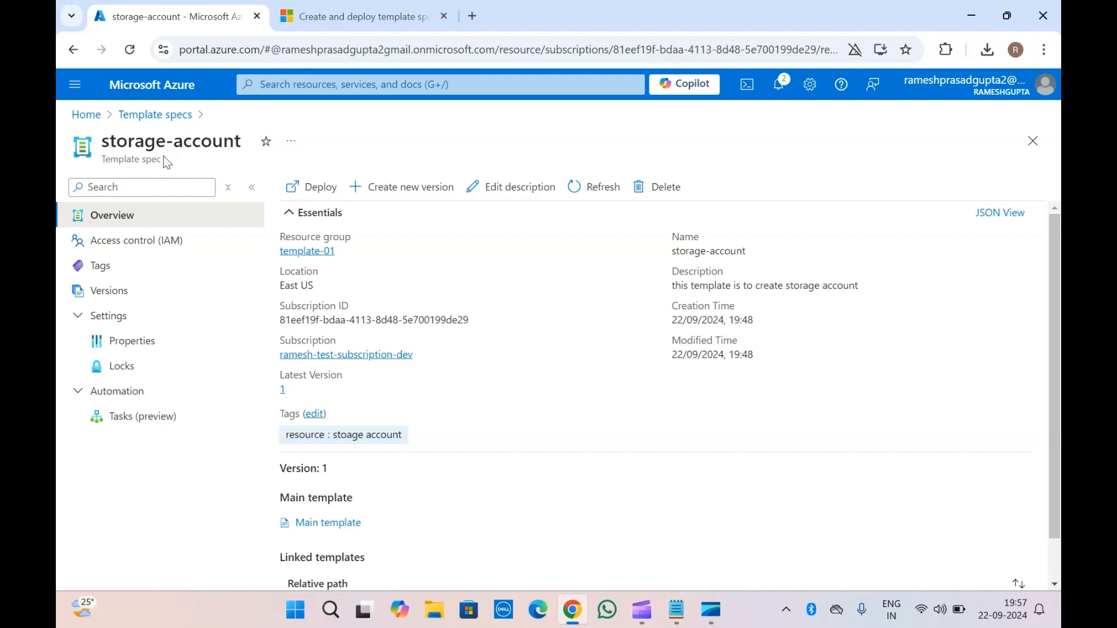